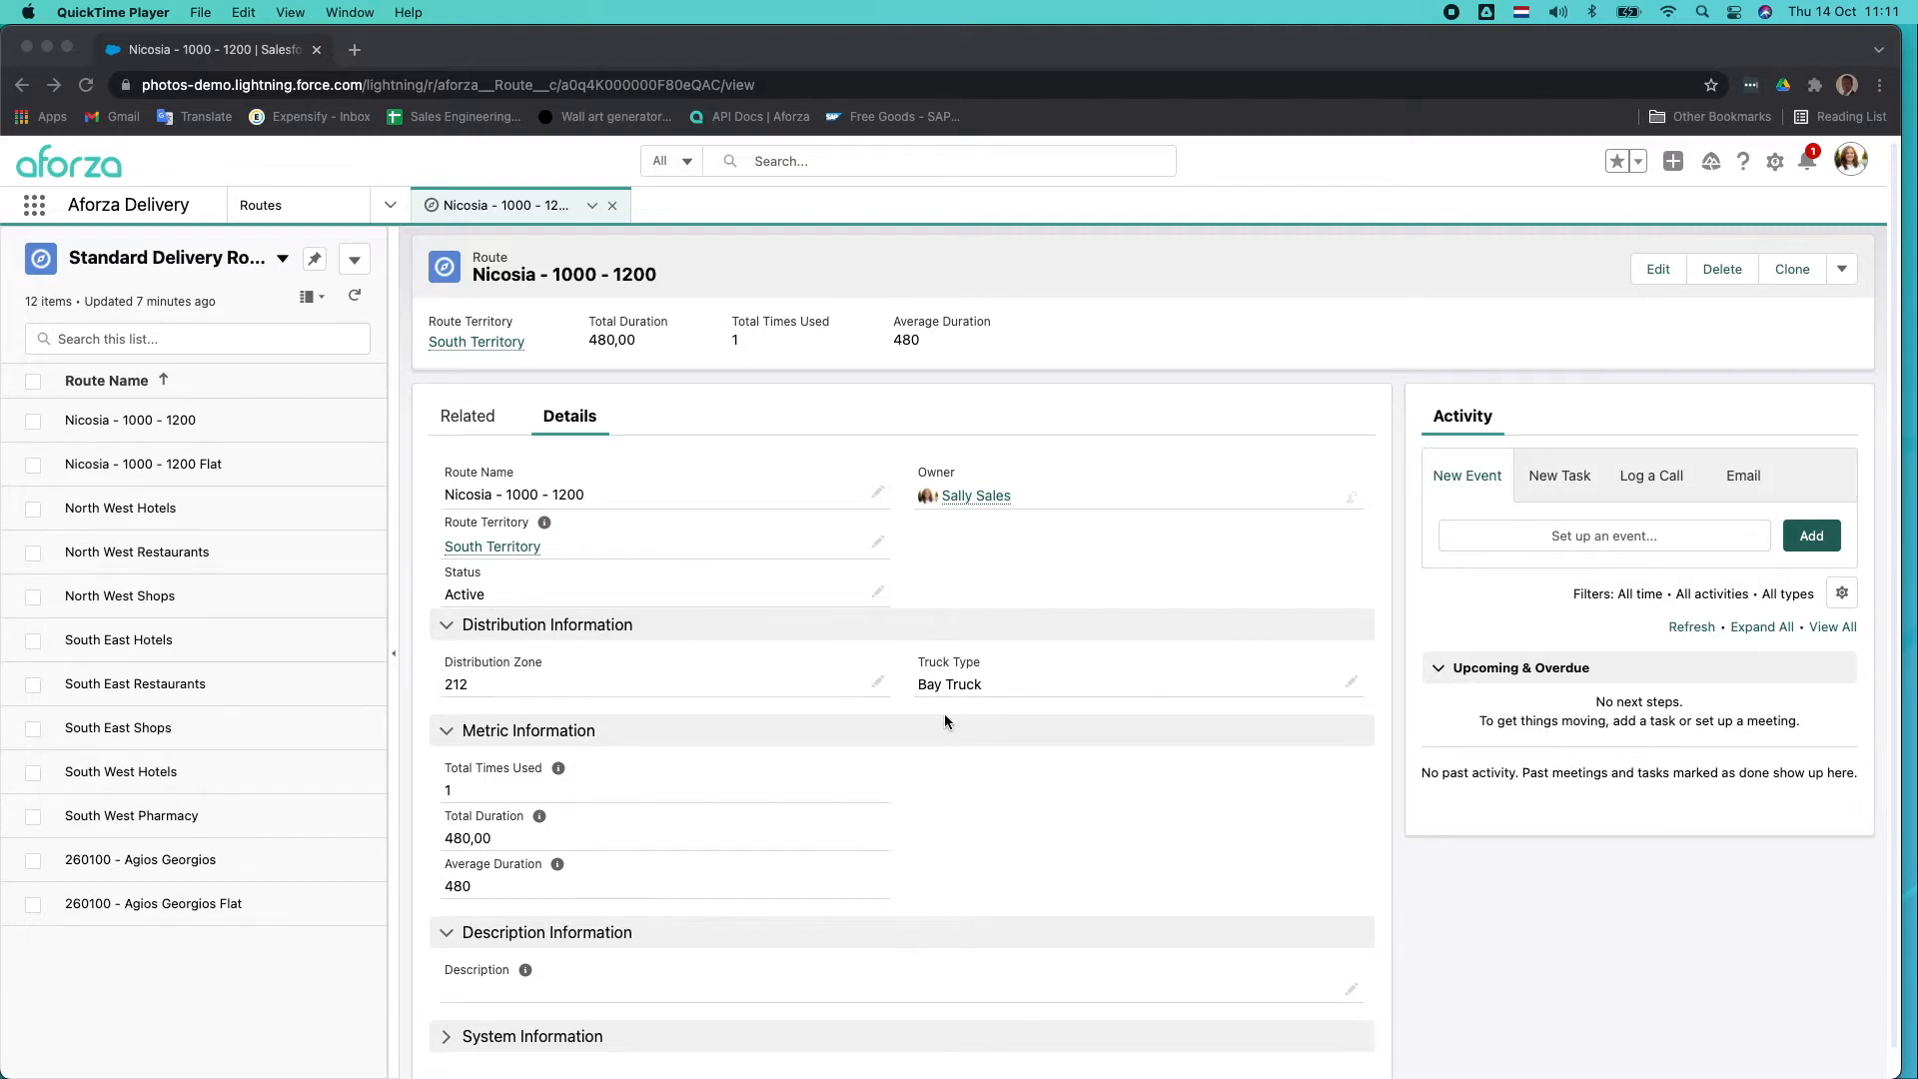
# Create a delivery route from the Nicosia - 1000 - 1200 route with stage Setup, zone 212, Nicosia Warehouse and vehicle Bay Truck1.
pyautogui.scroll(-1, 946, 721)
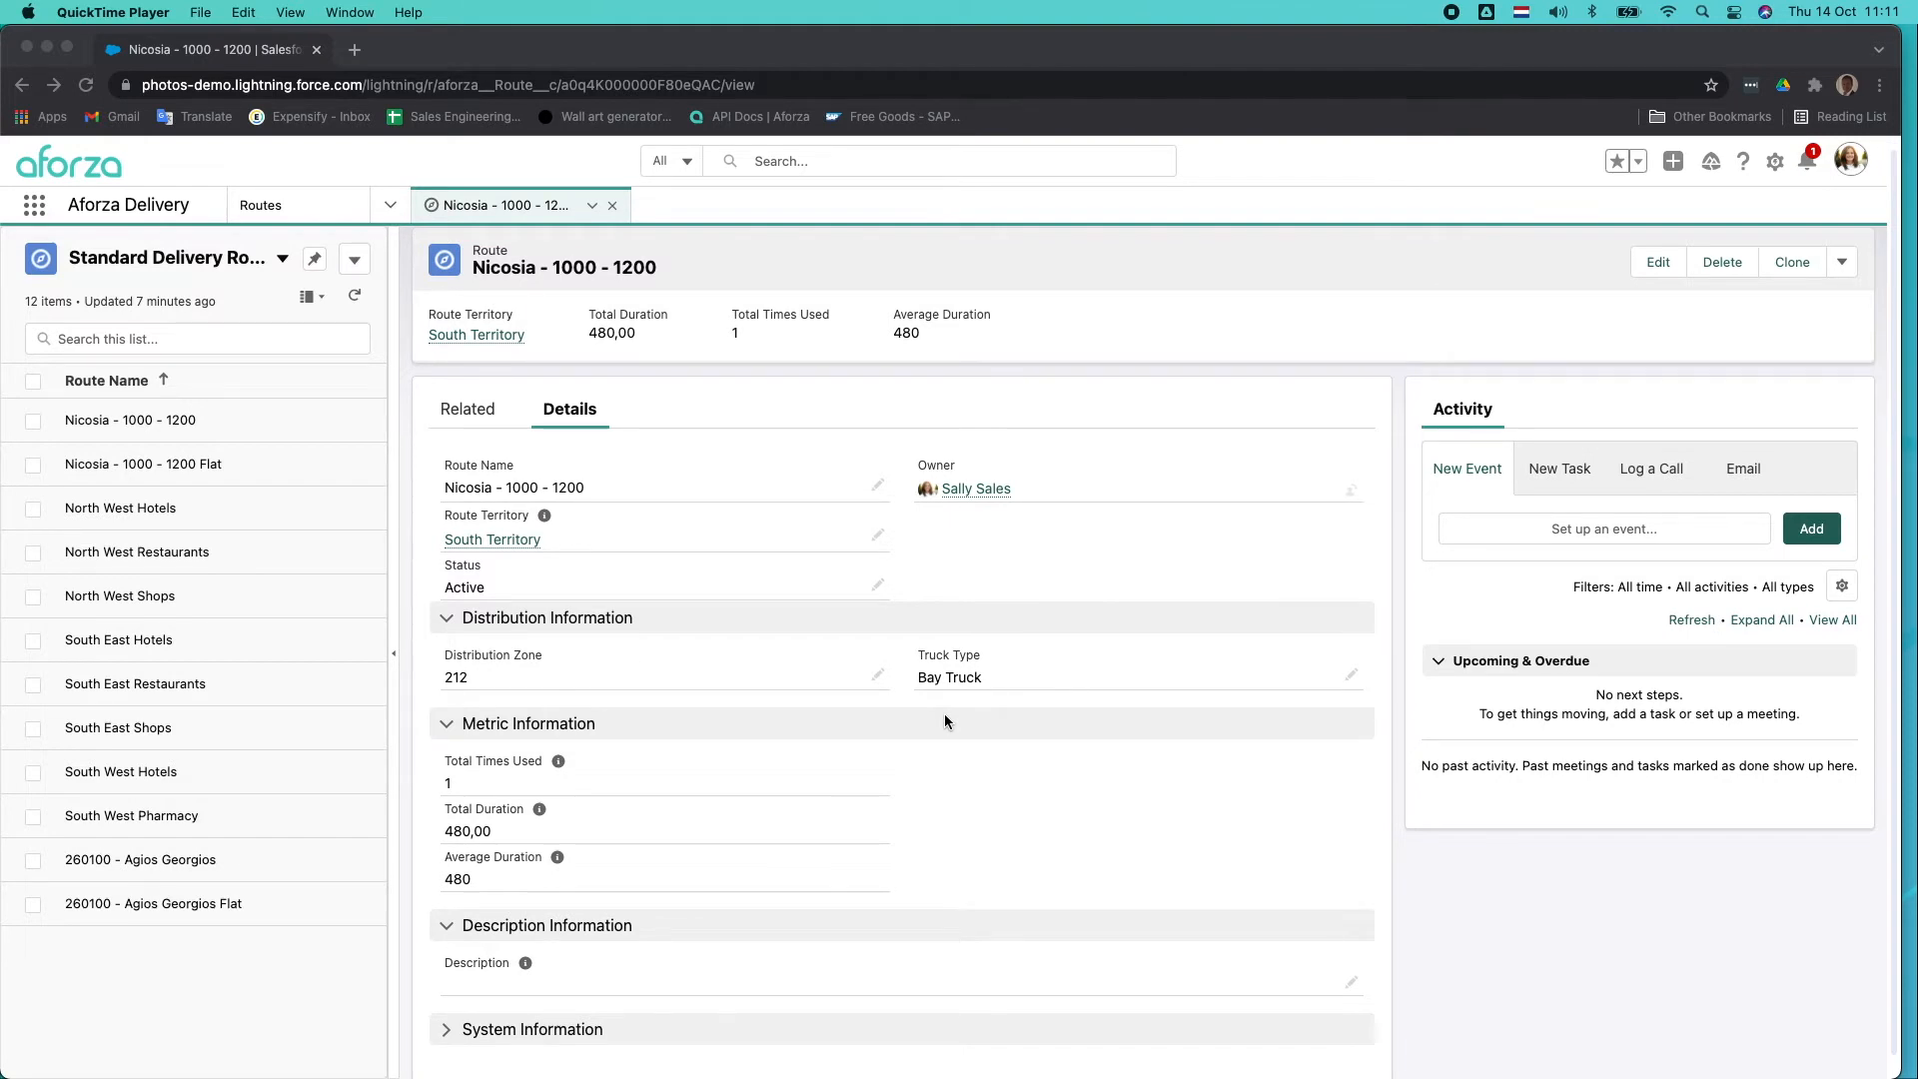
pyautogui.click(462, 409)
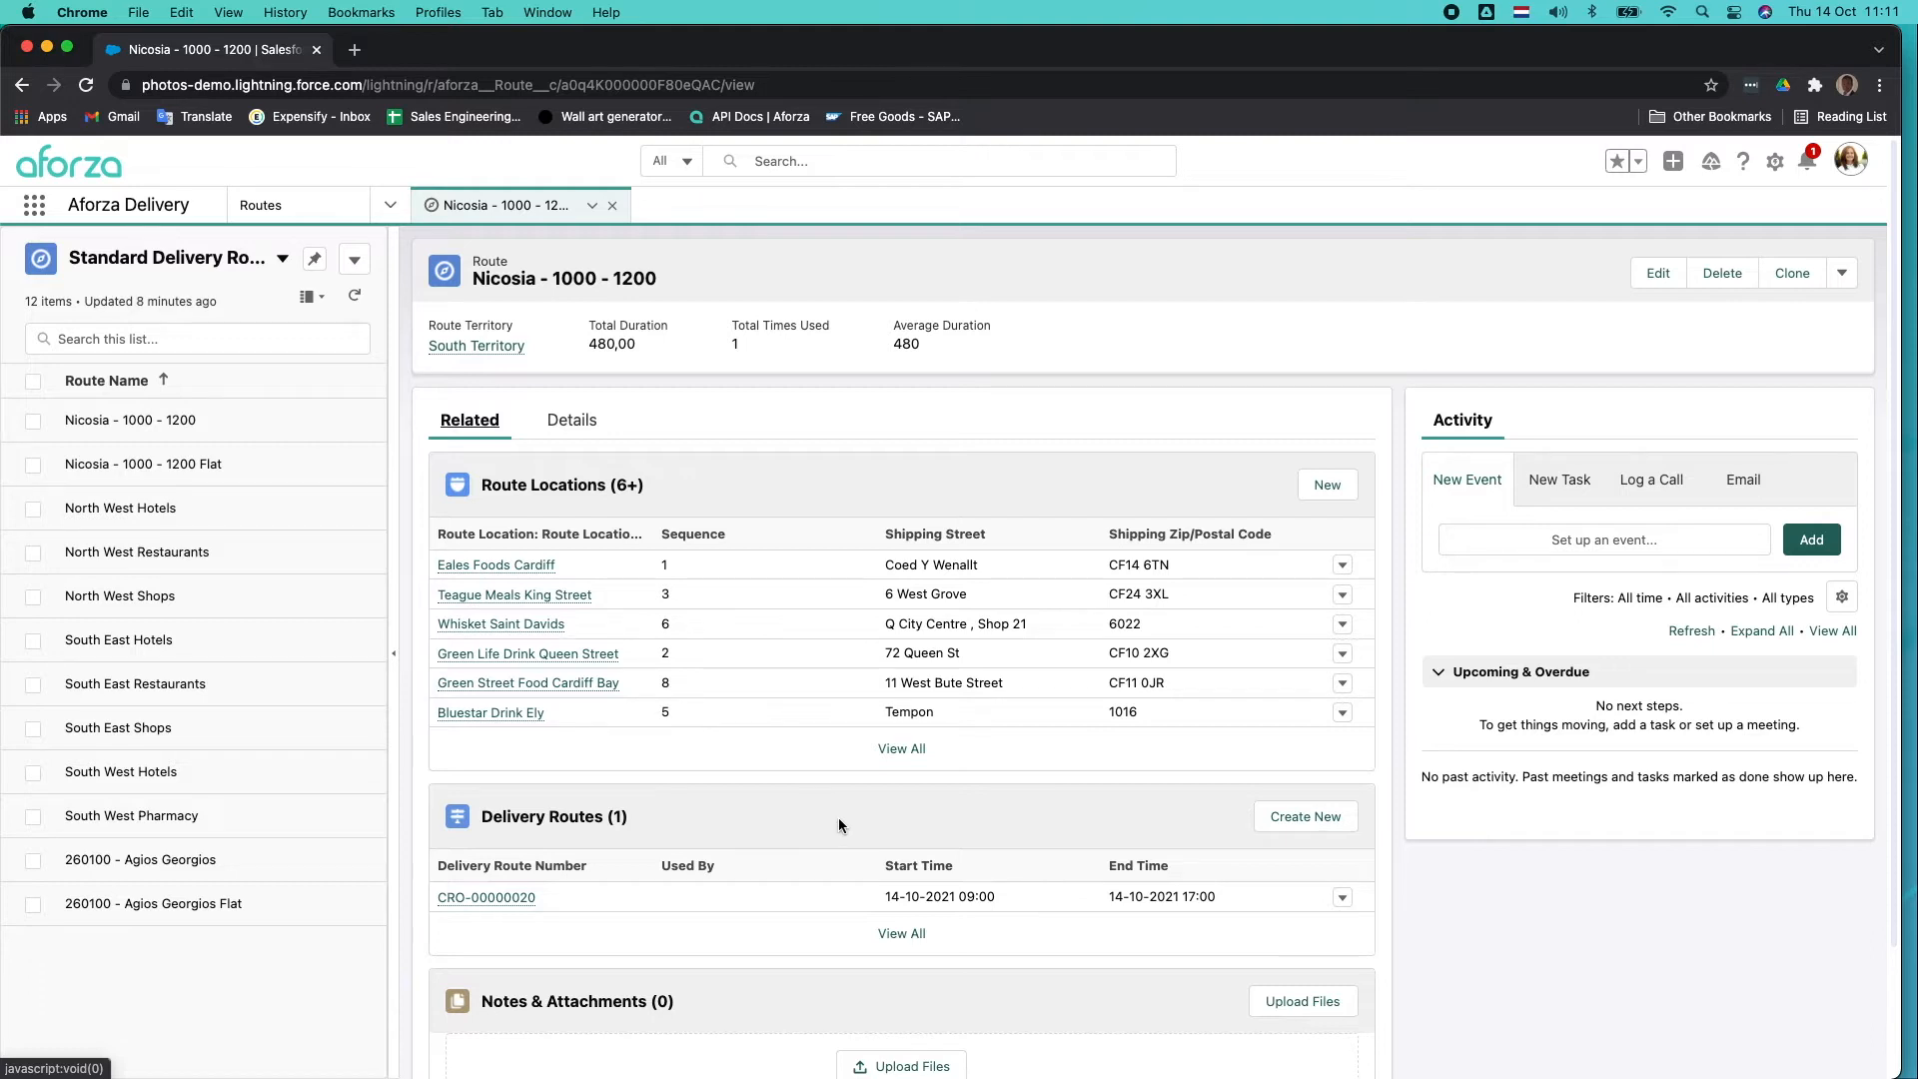
pyautogui.click(1297, 819)
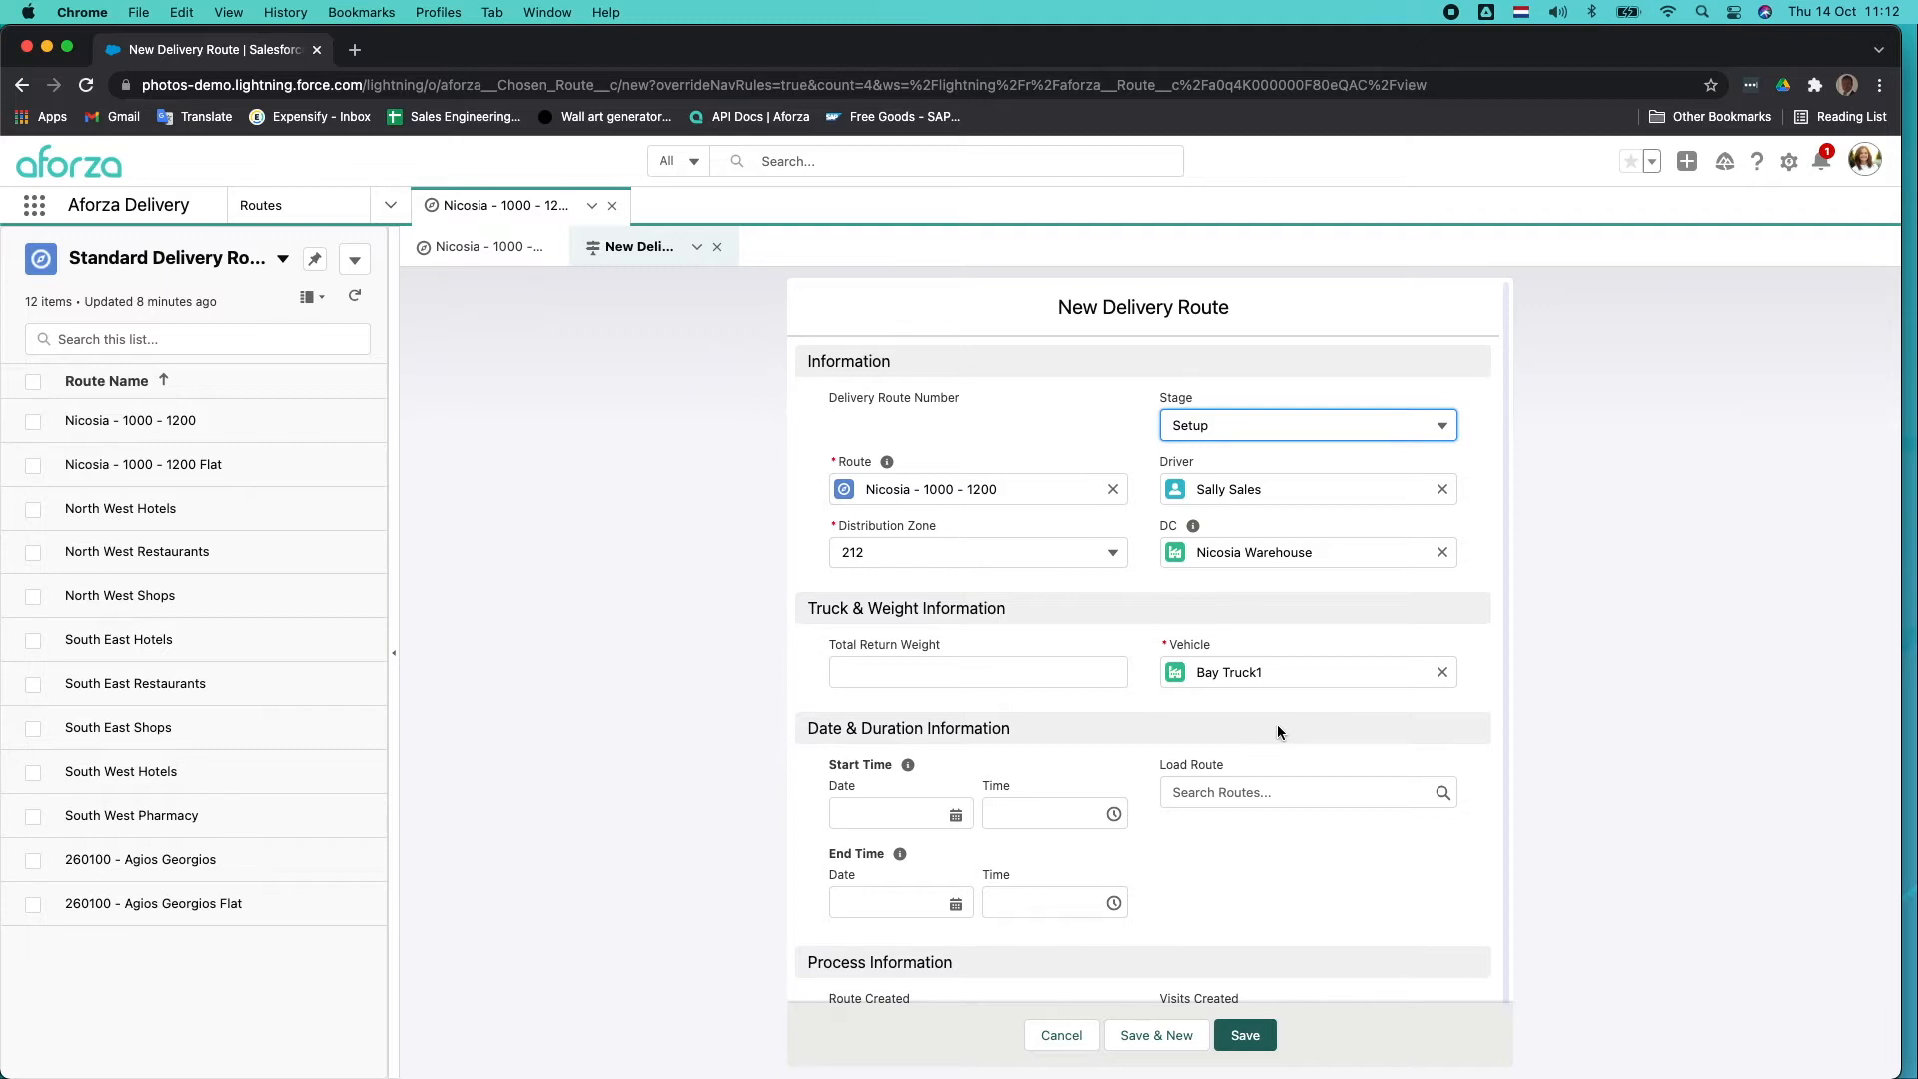
pyautogui.click(1241, 1035)
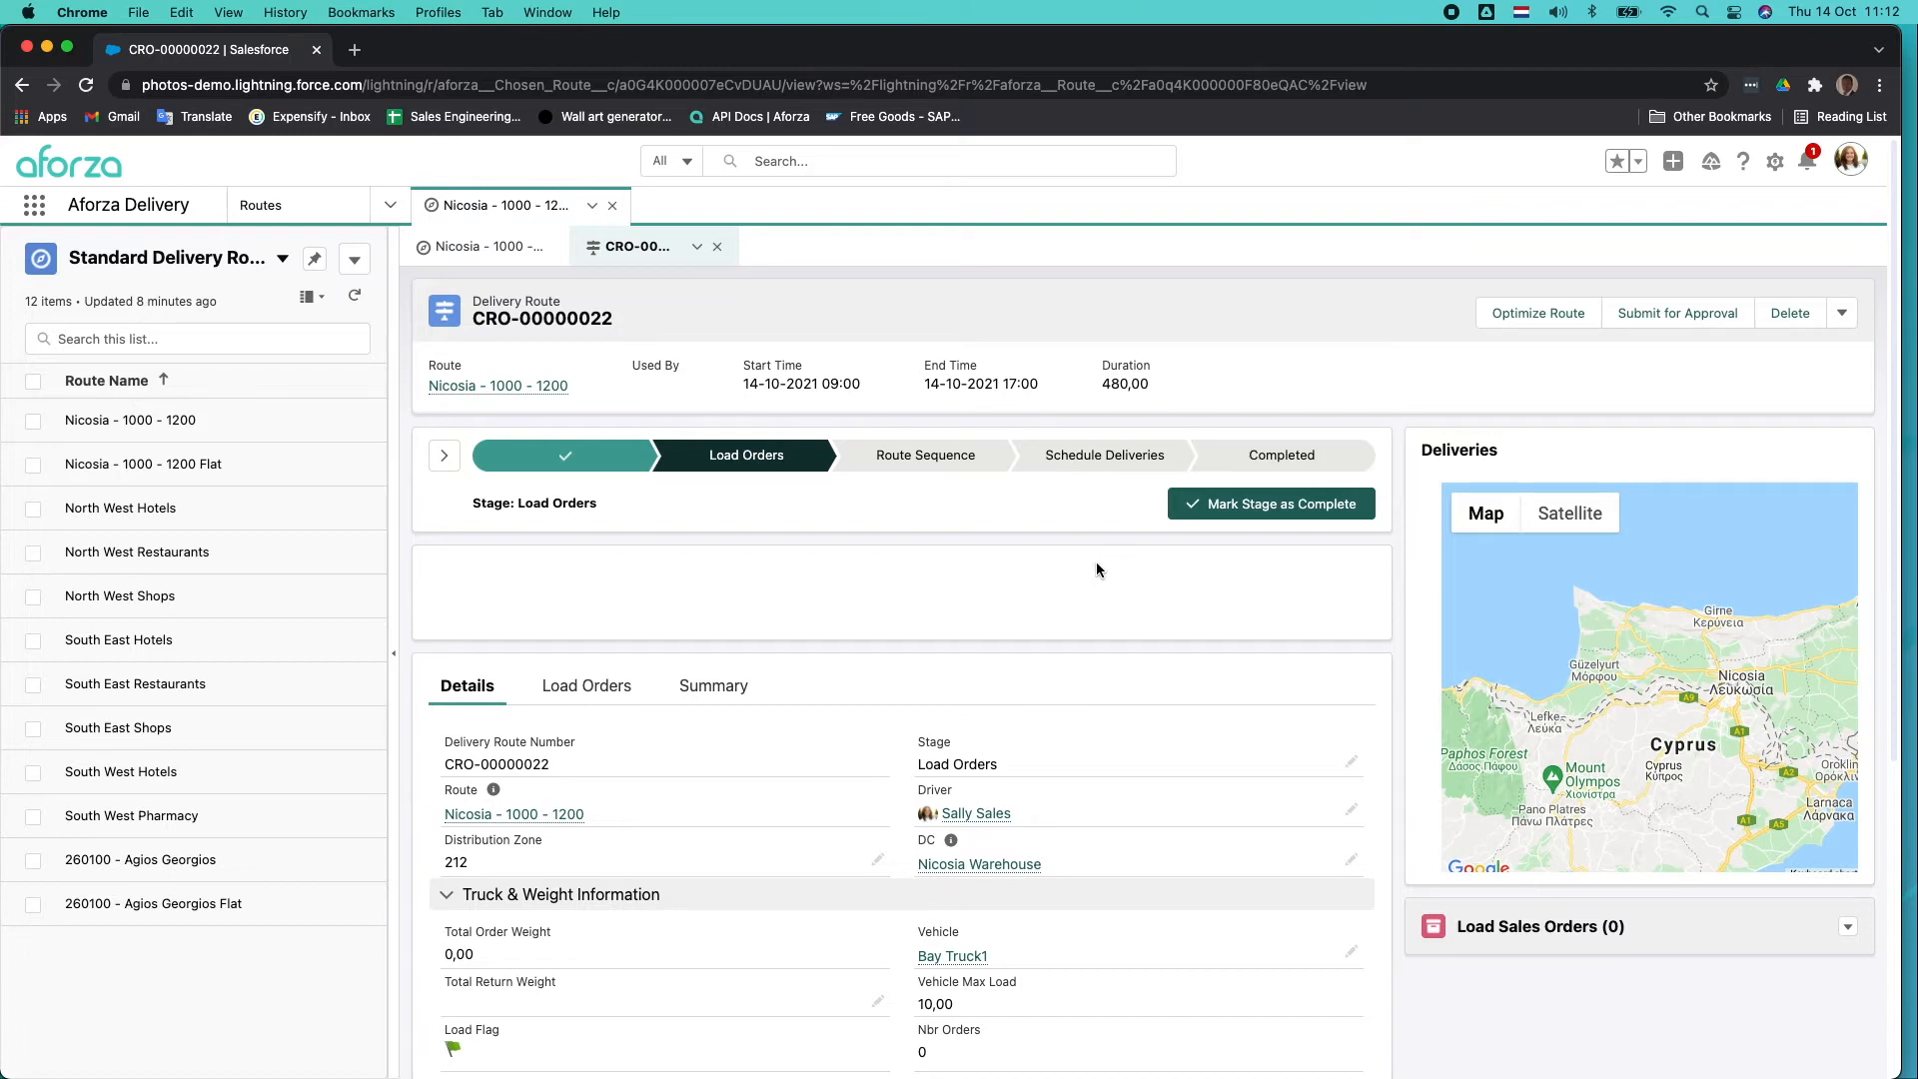
# Review the new delivery route's general, truck and weight, and date and duration details.
pyautogui.scroll(-5, 1087, 679)
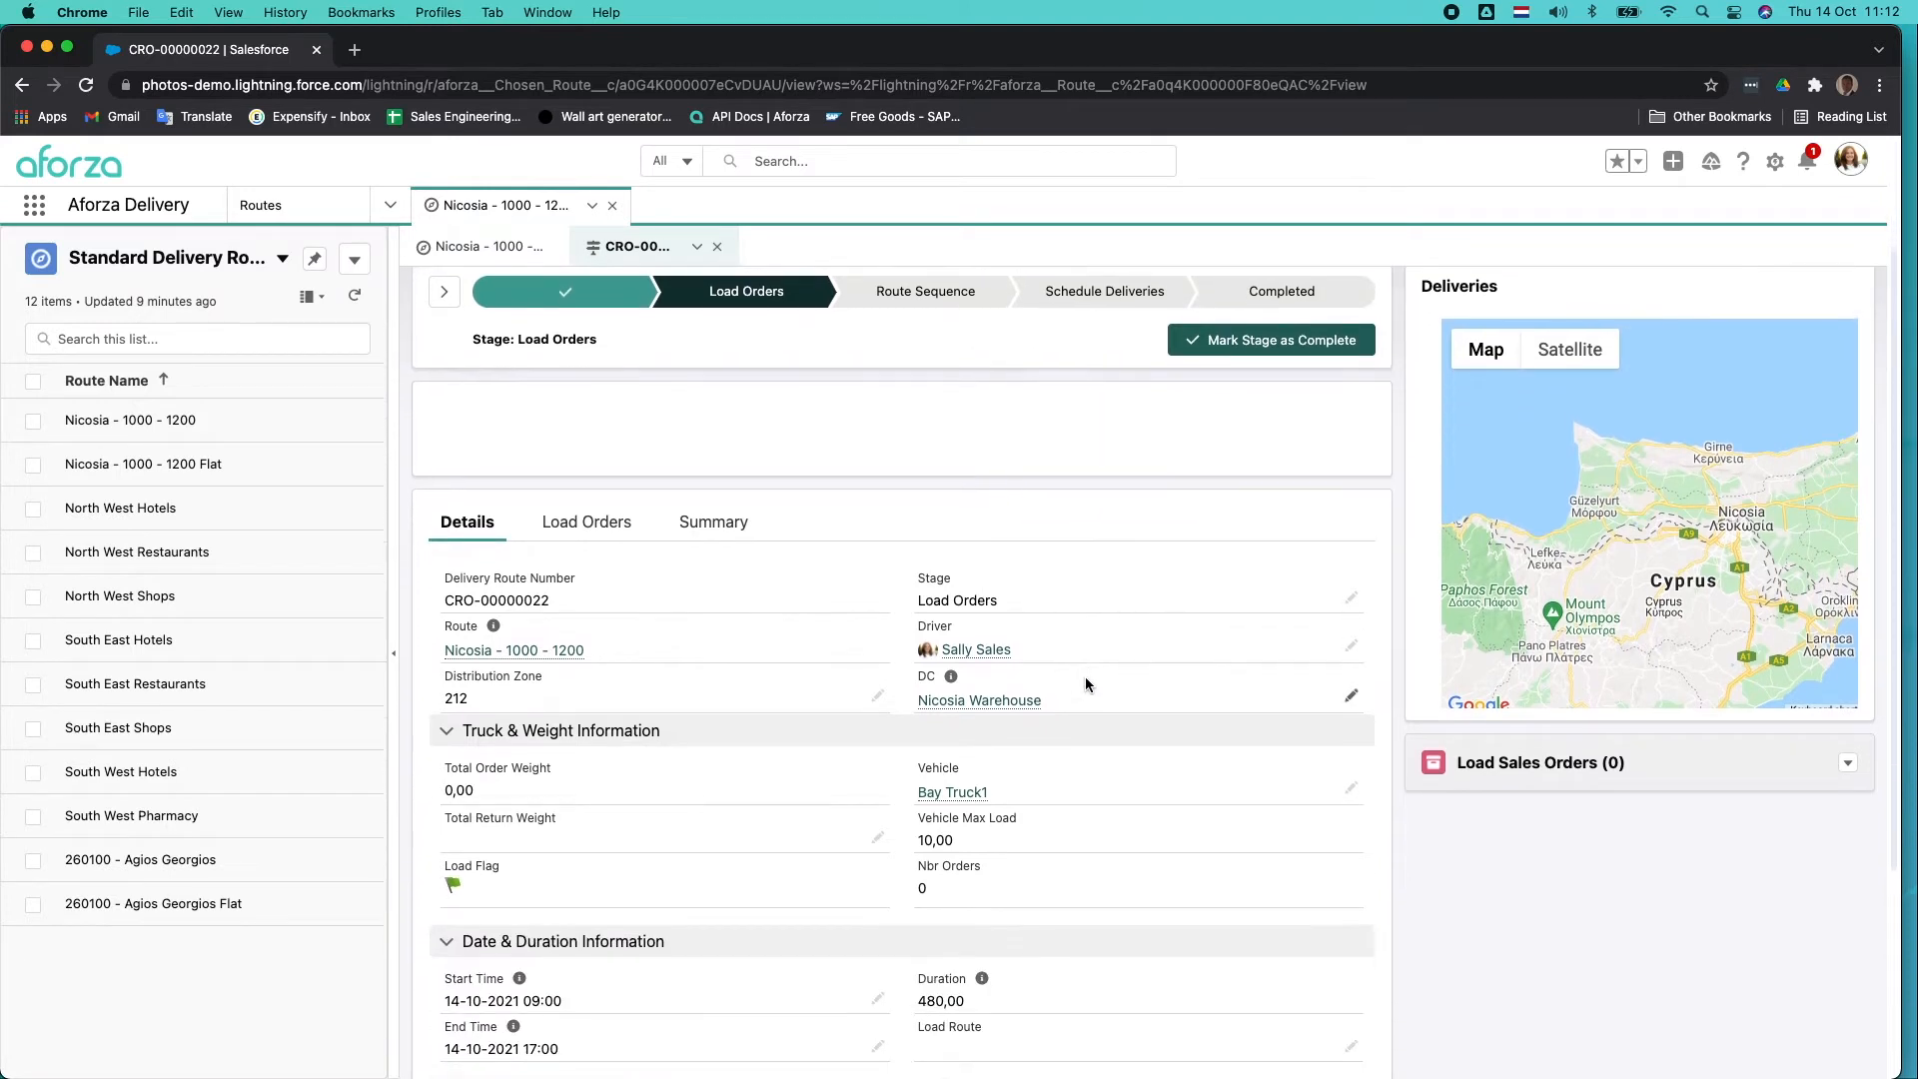
pyautogui.scroll(-1, 1075, 680)
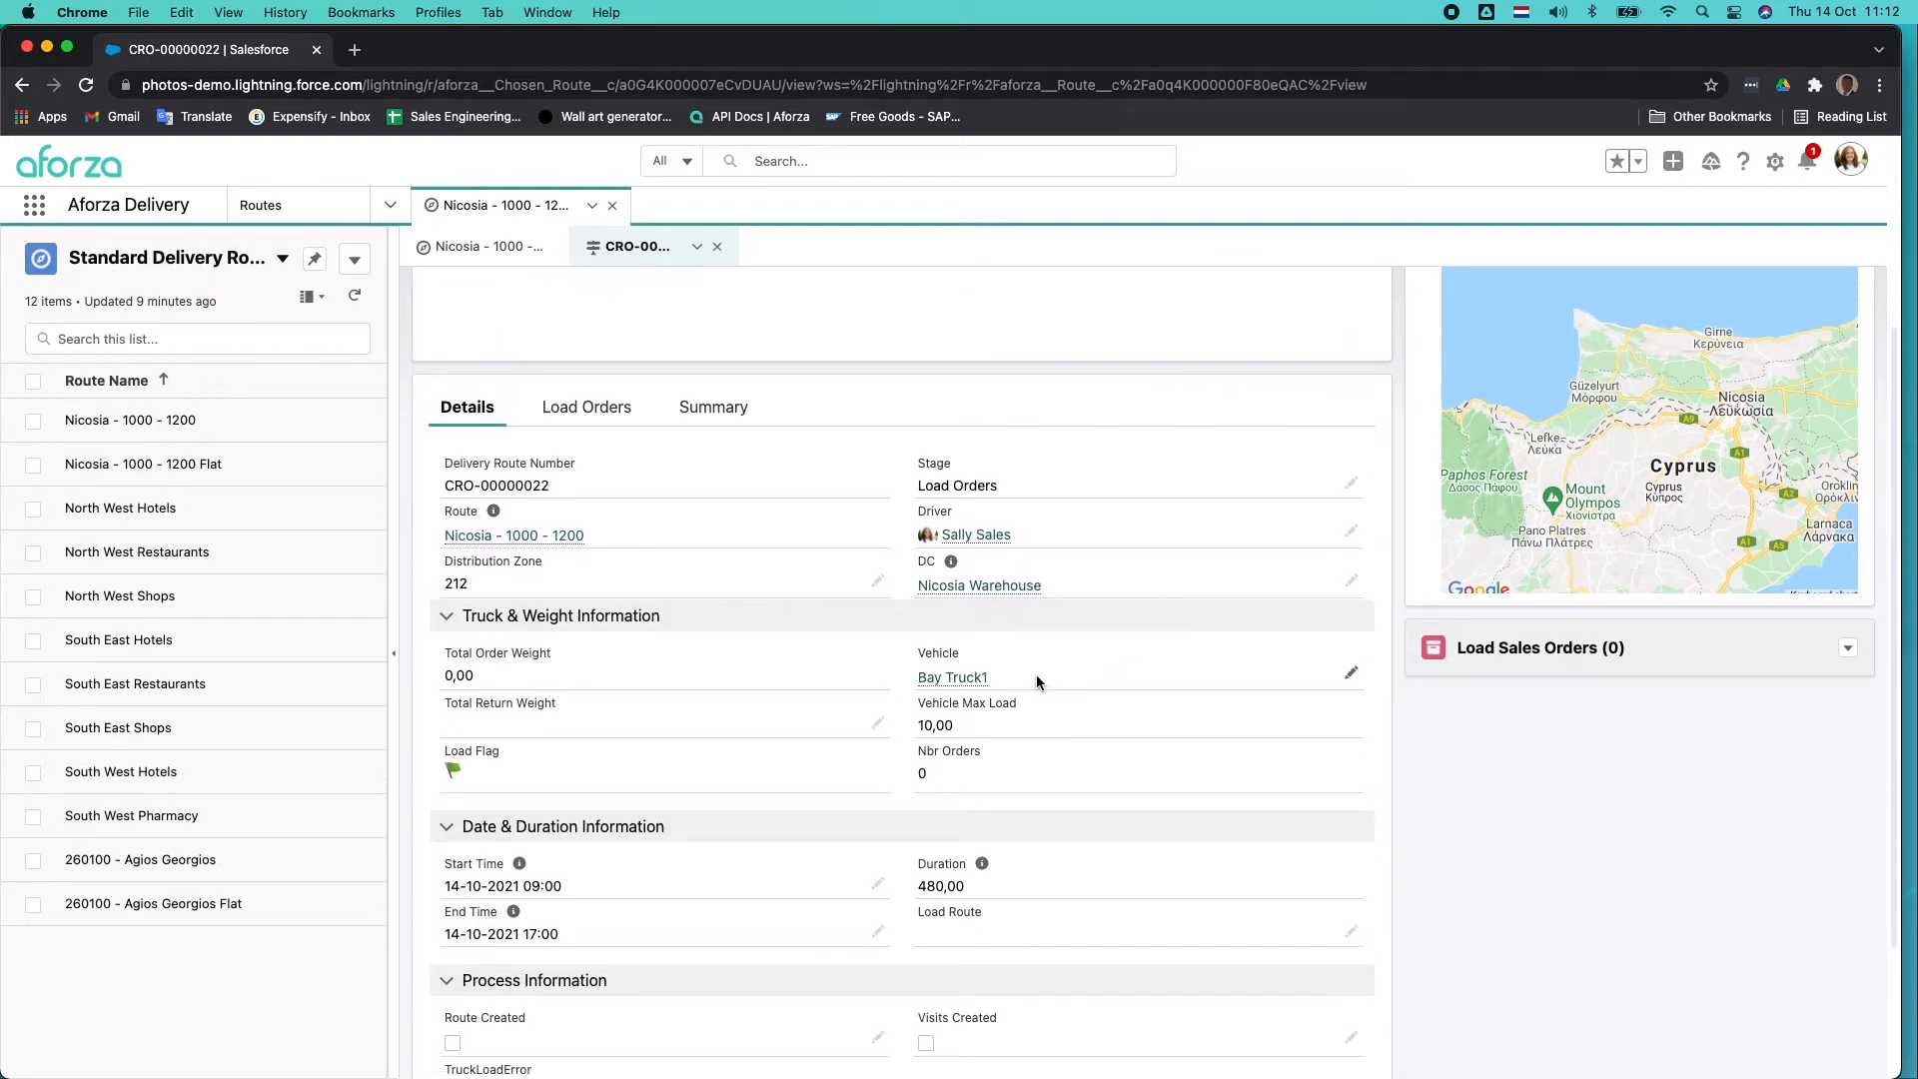
pyautogui.scroll(2, 775, 644)
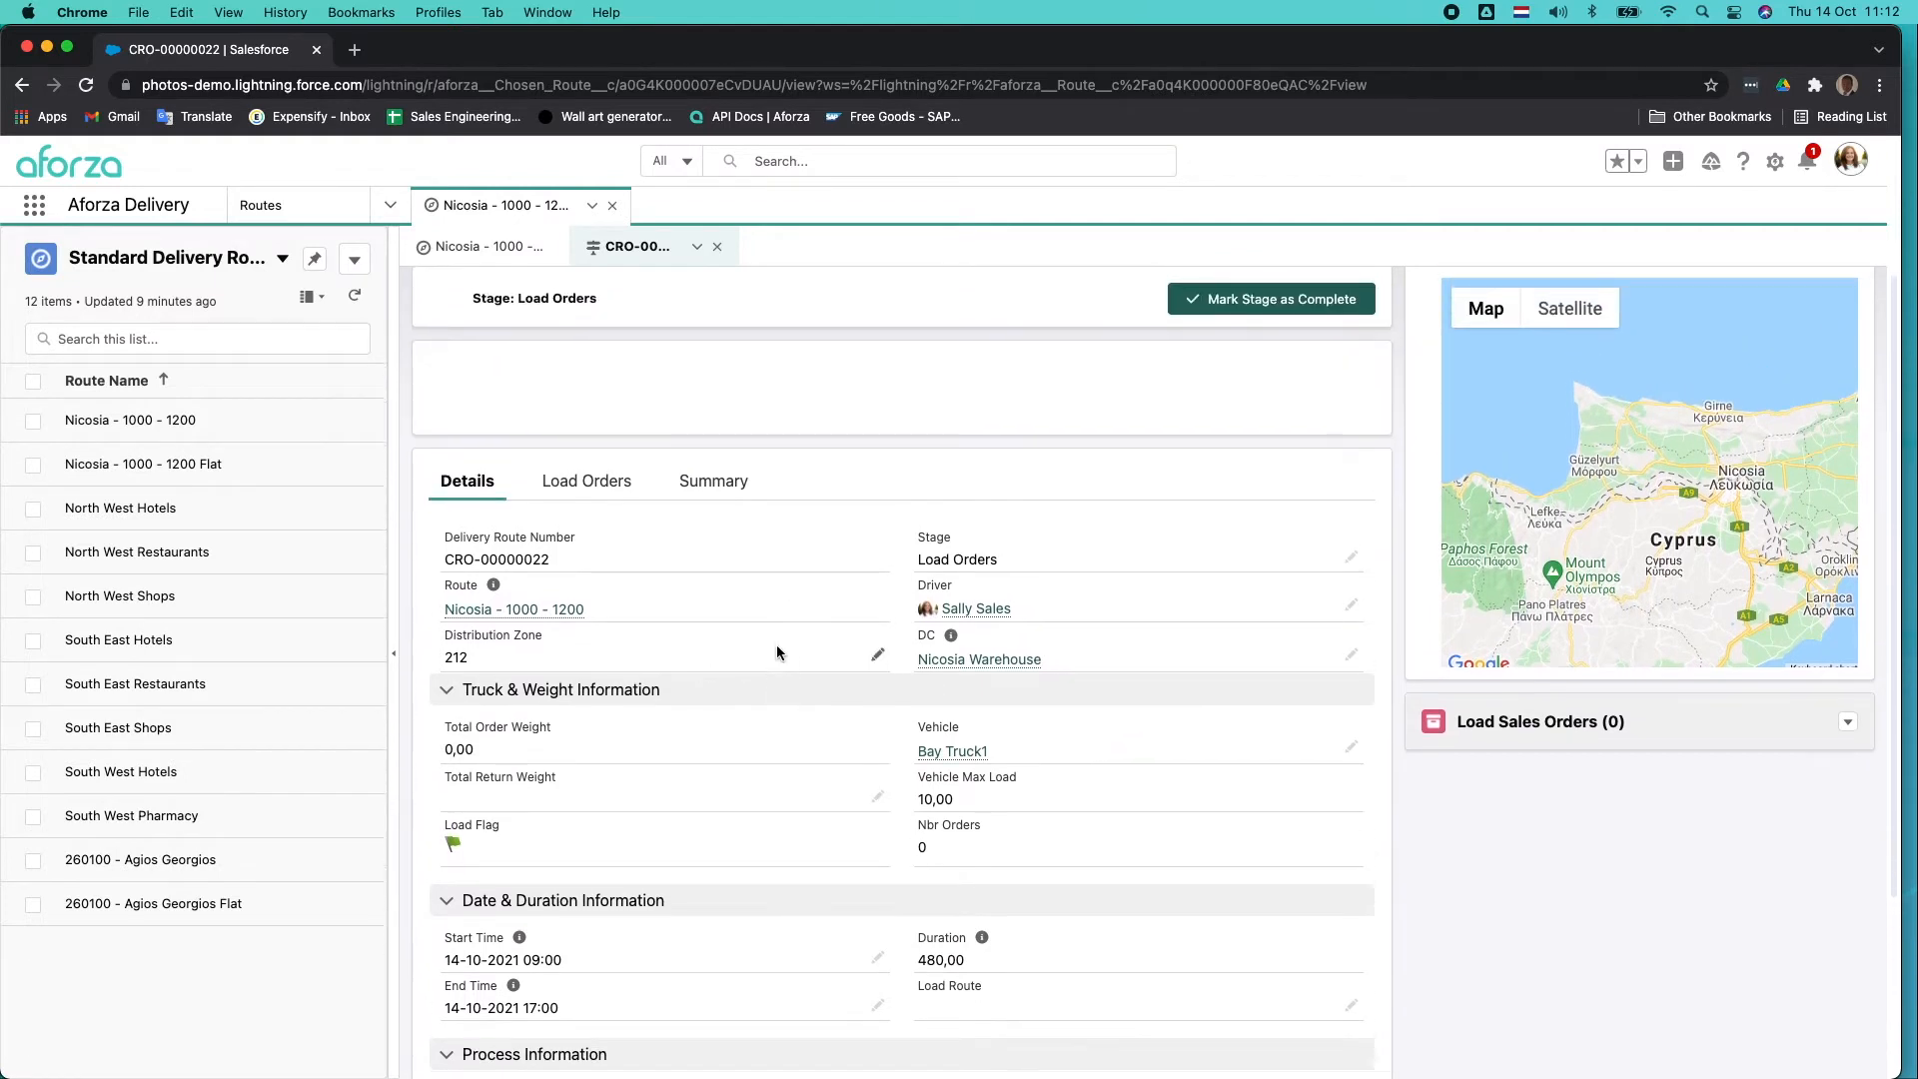
pyautogui.scroll(-1, 778, 645)
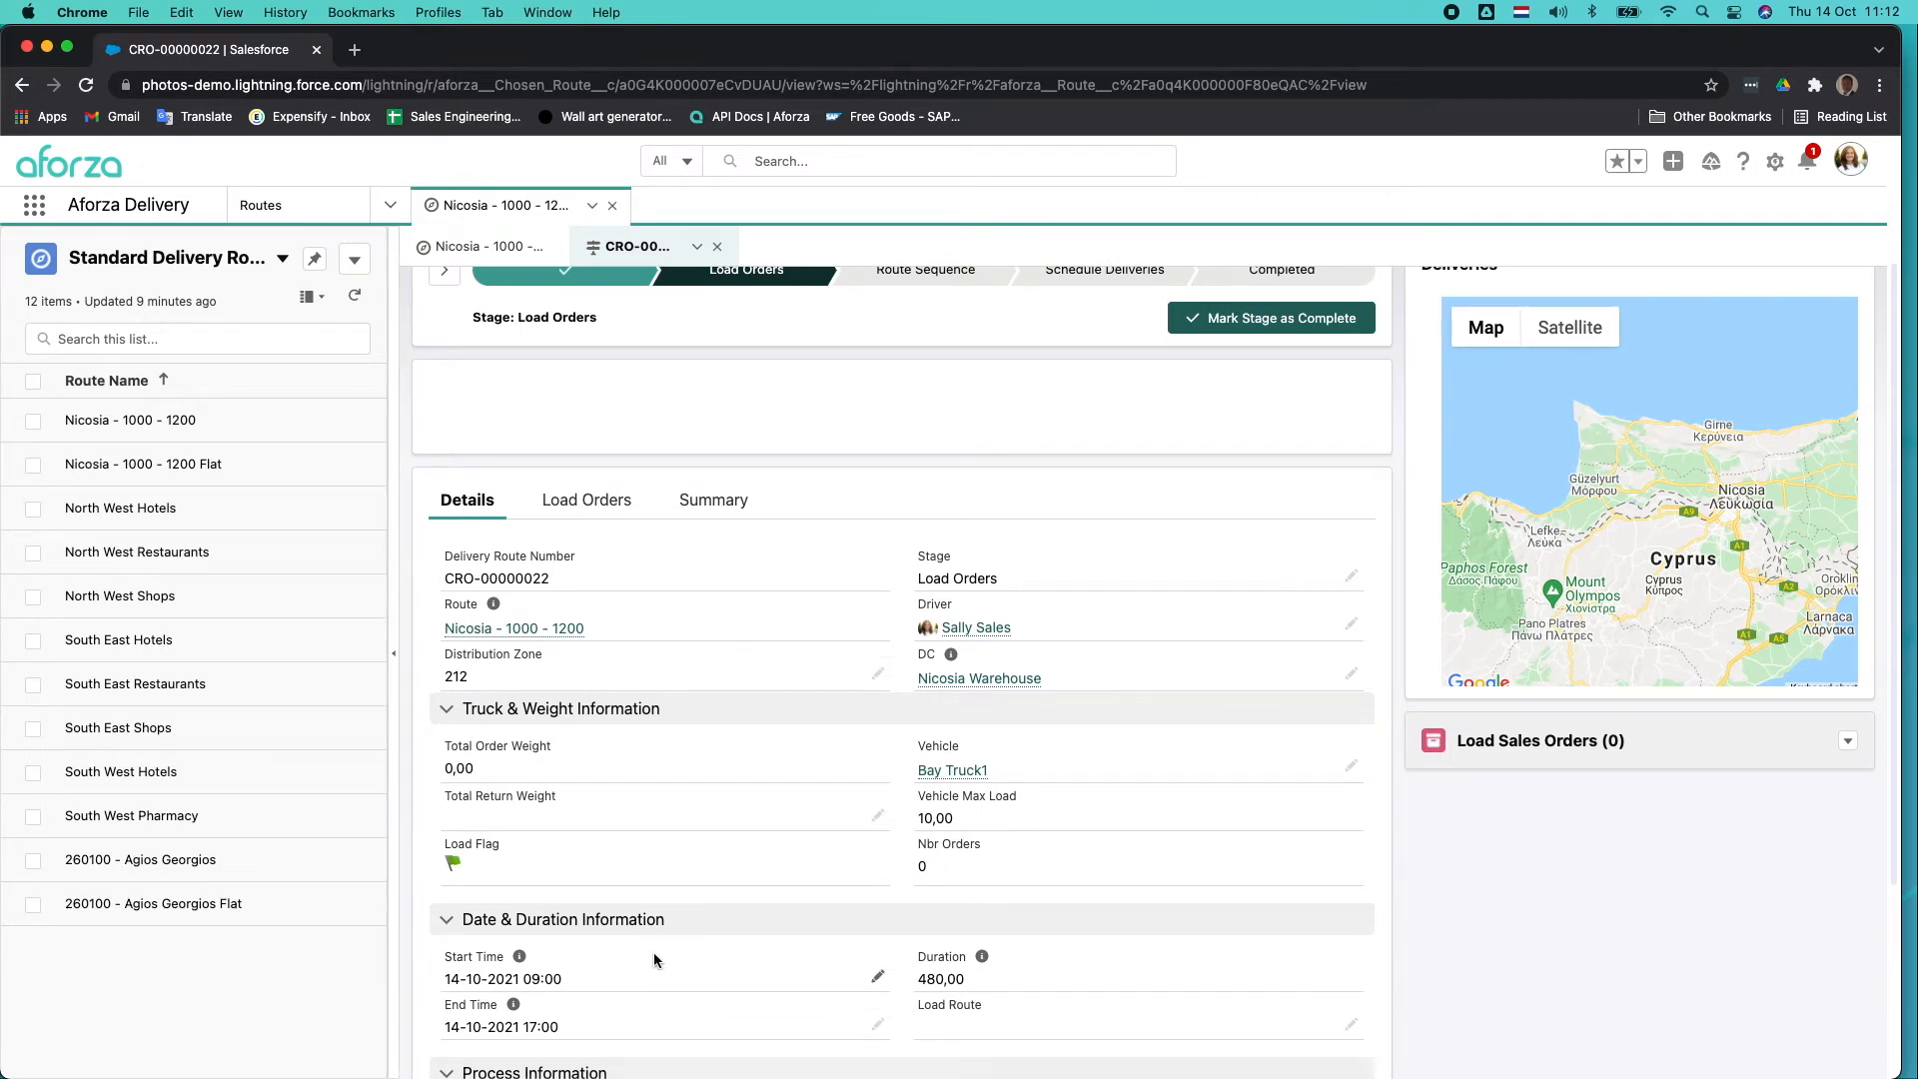
pyautogui.scroll(-1, 657, 967)
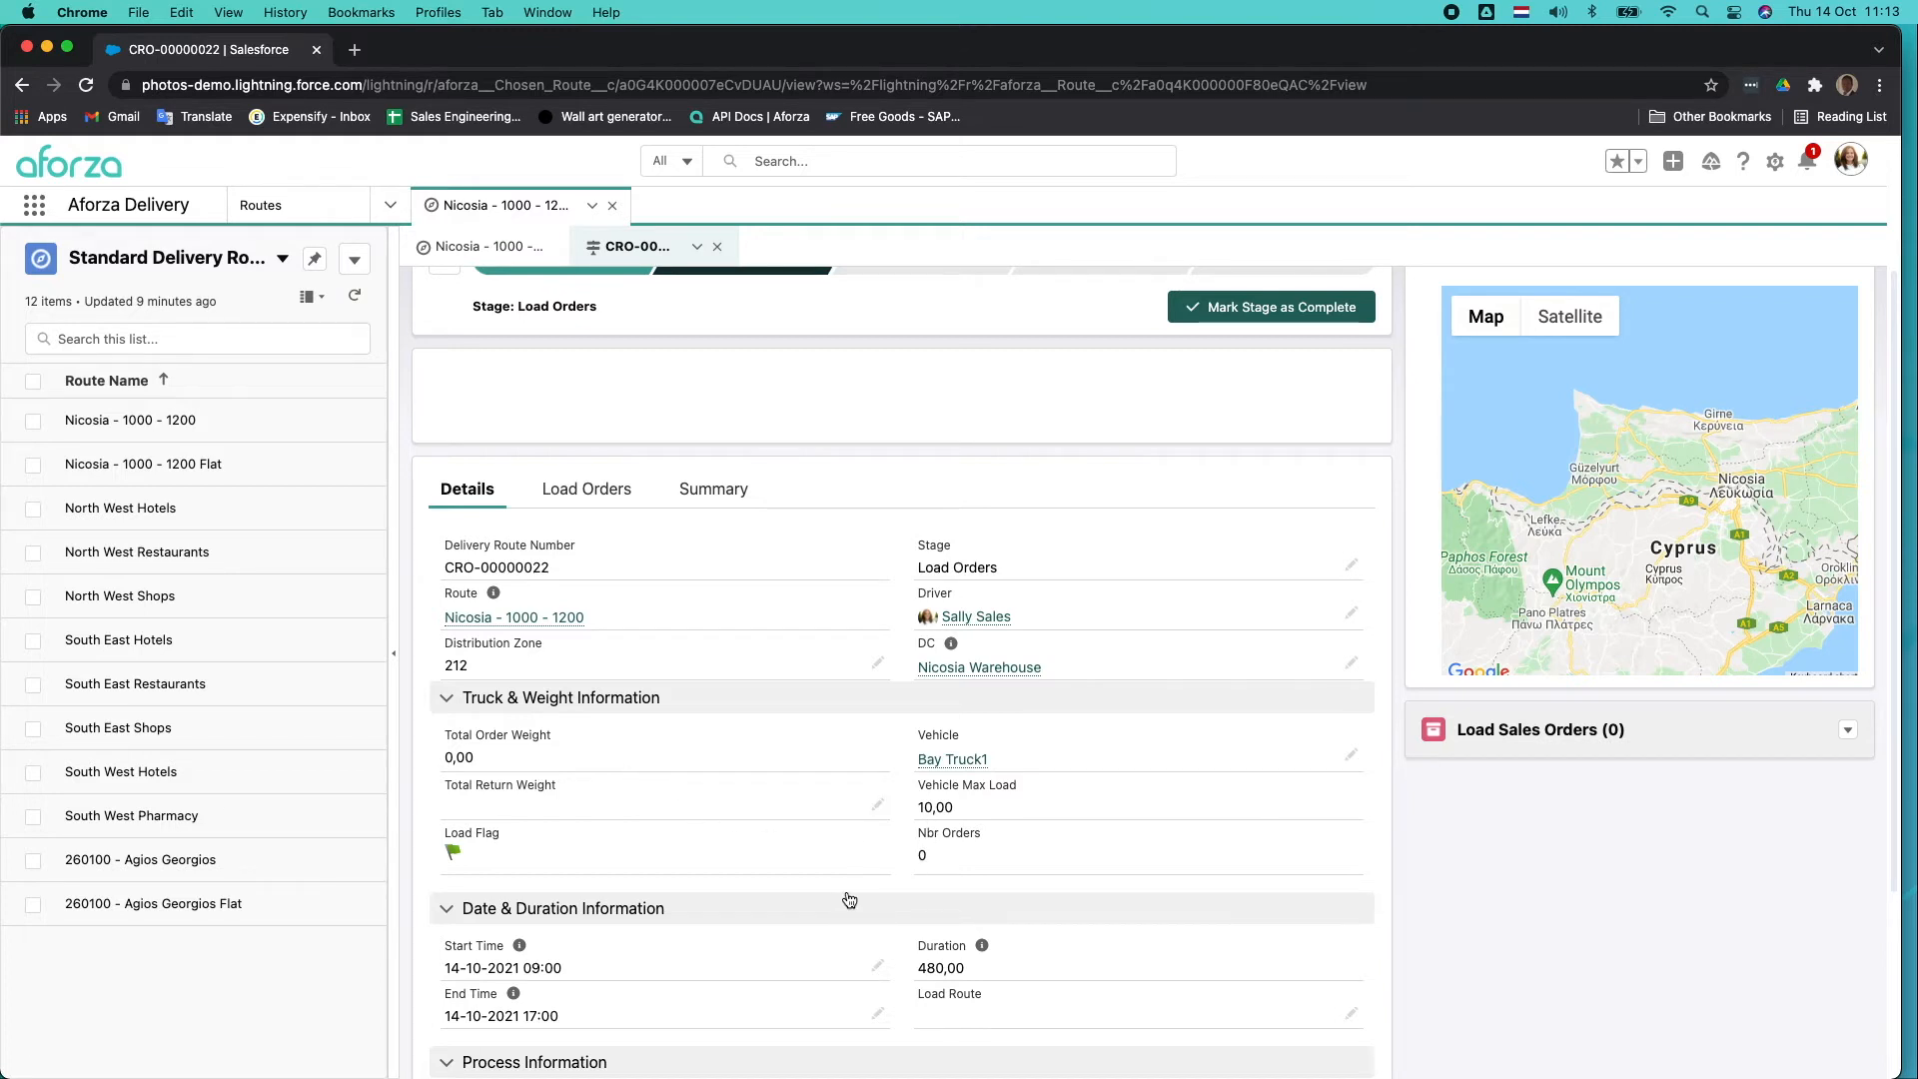
pyautogui.scroll(1, 848, 899)
pyautogui.scroll(2, 849, 901)
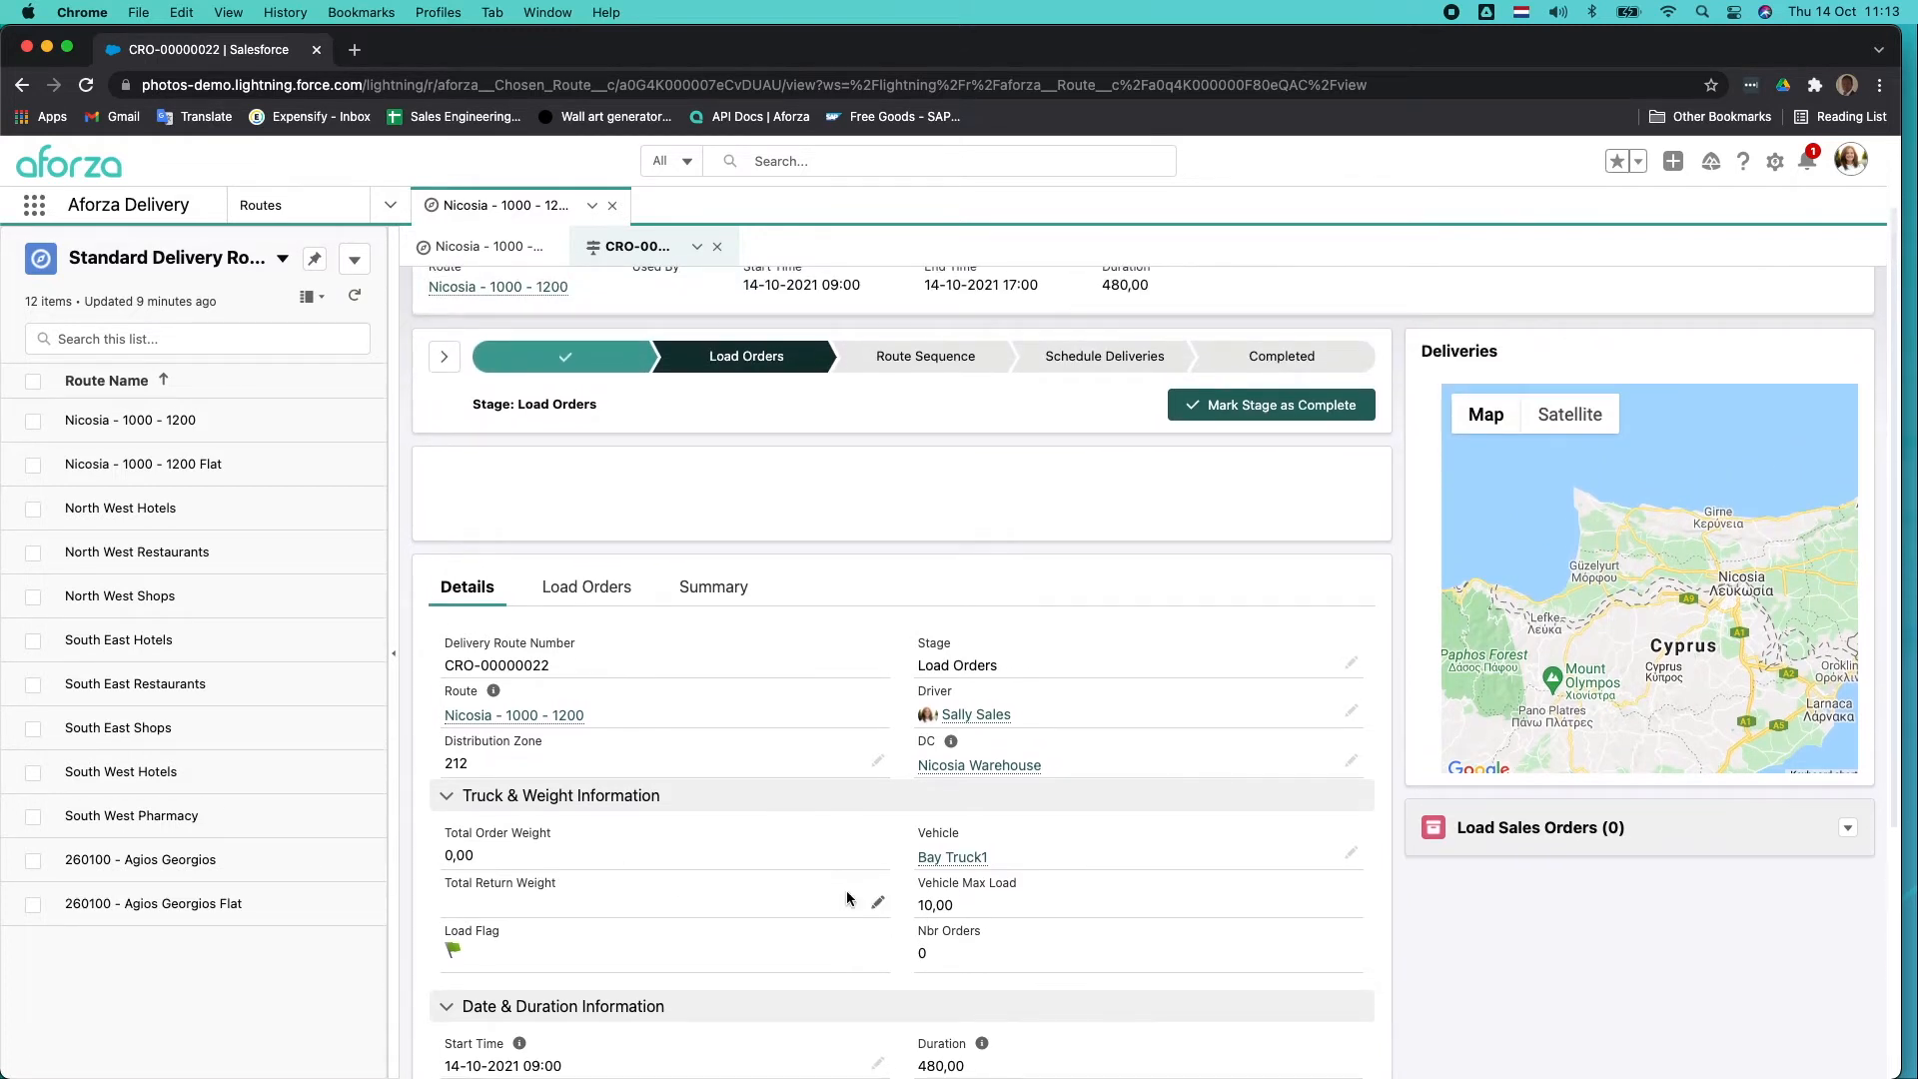
# Start loading orders onto the delivery route with load date 12 Oct 2021 and grid reference 212.
pyautogui.click(597, 589)
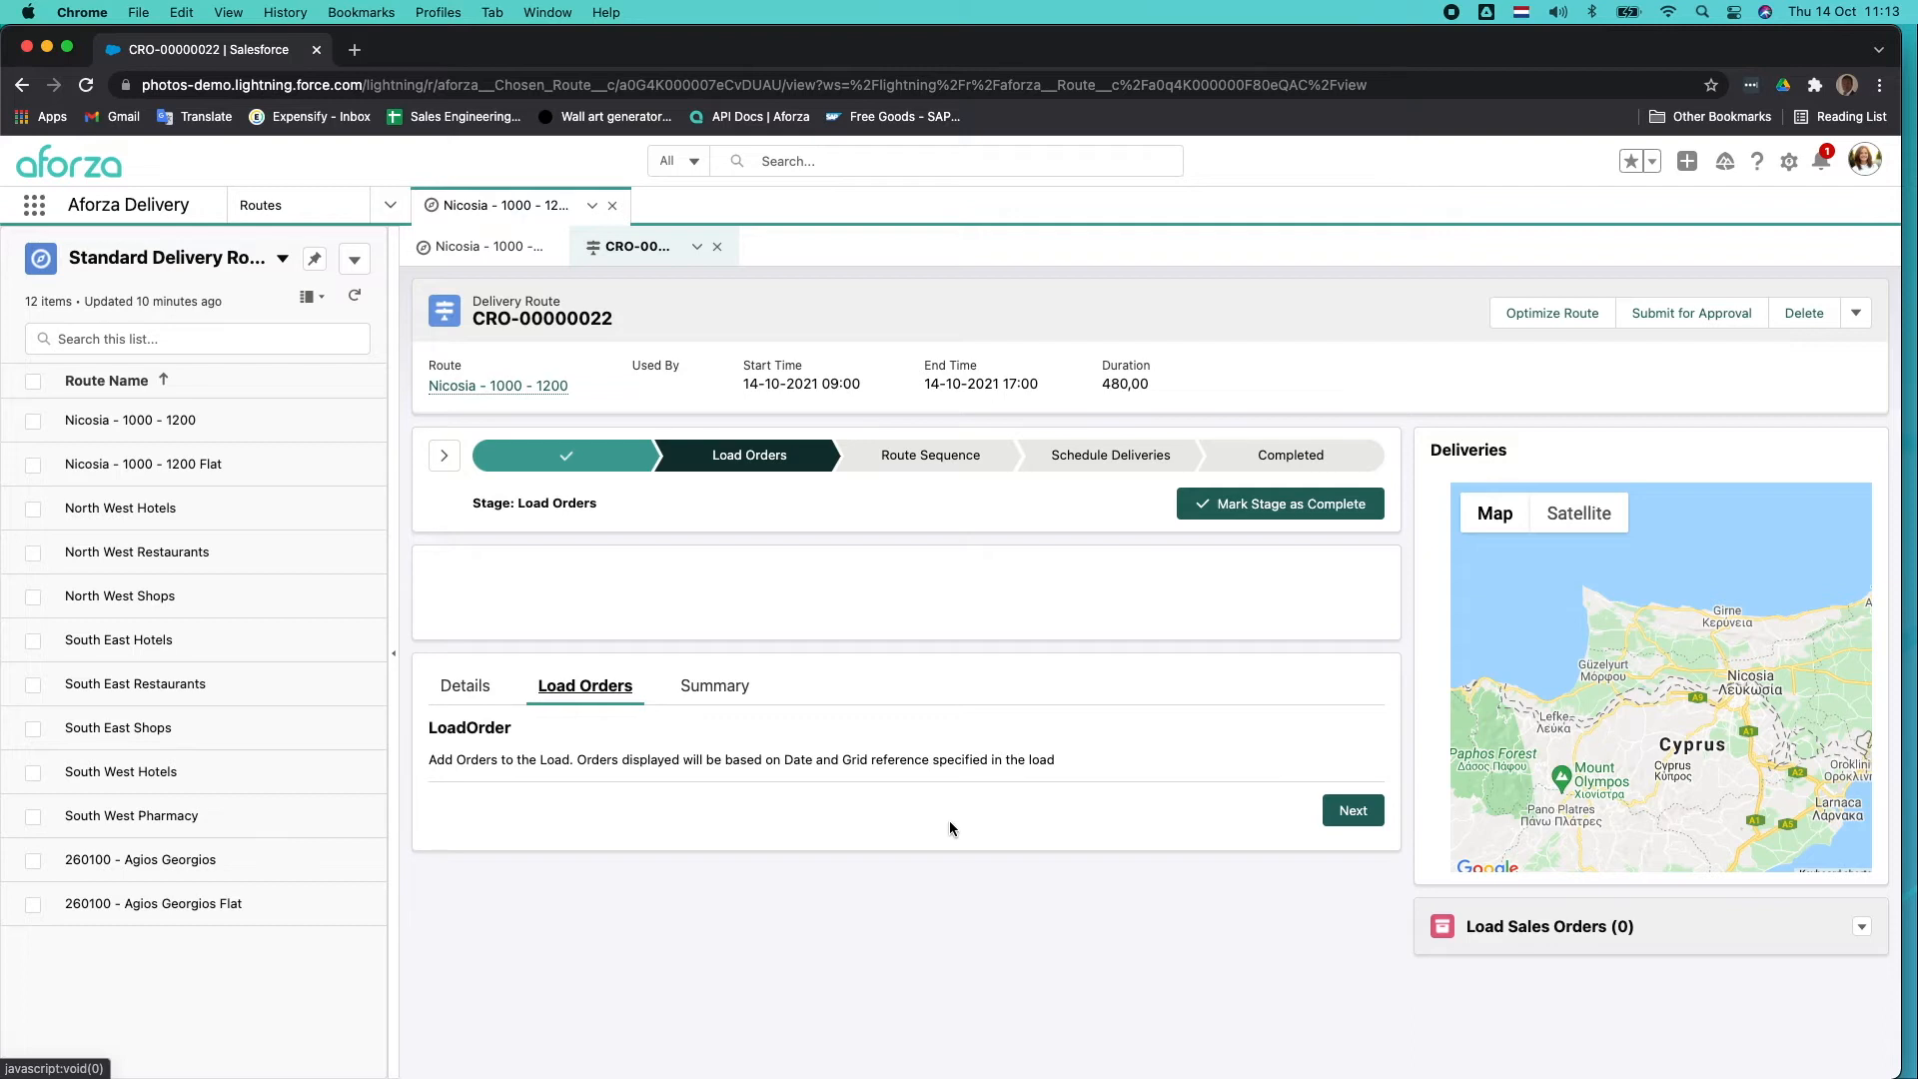
pyautogui.click(1347, 817)
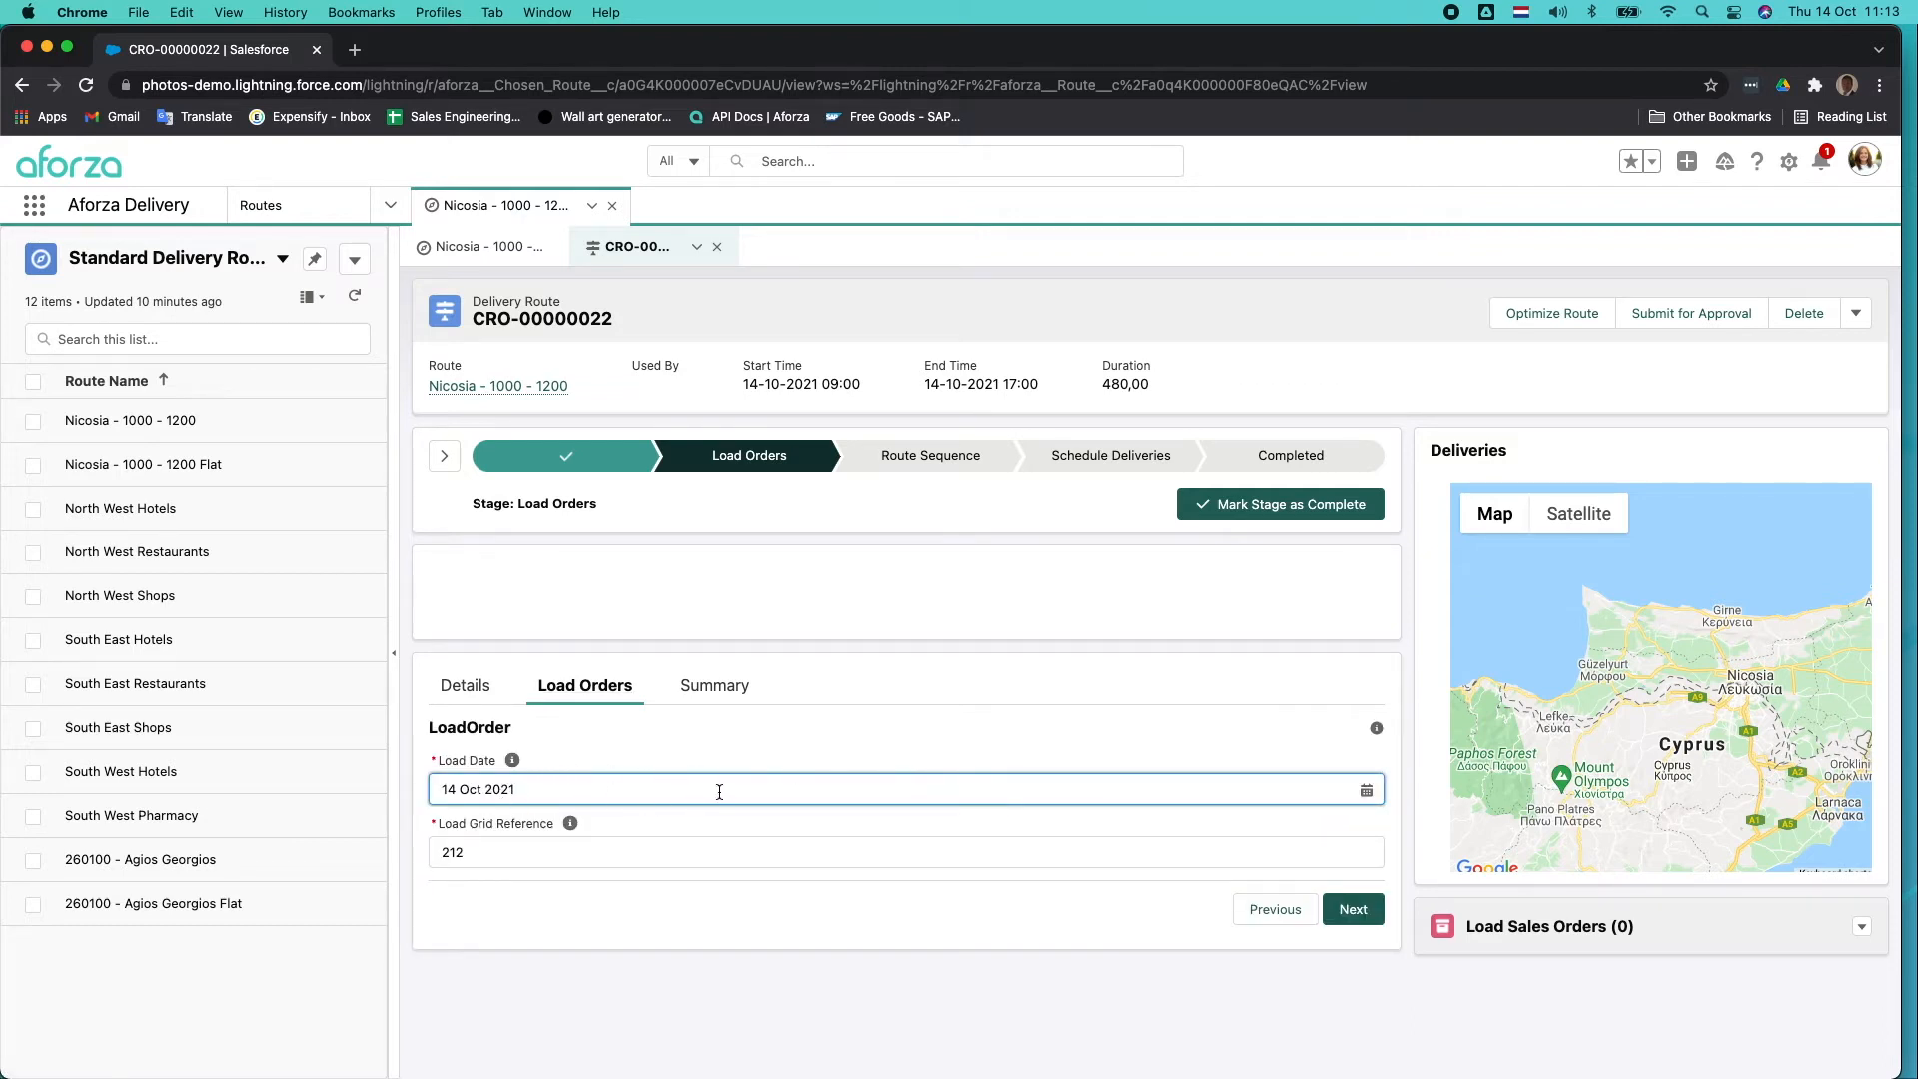
pyautogui.click(787, 785)
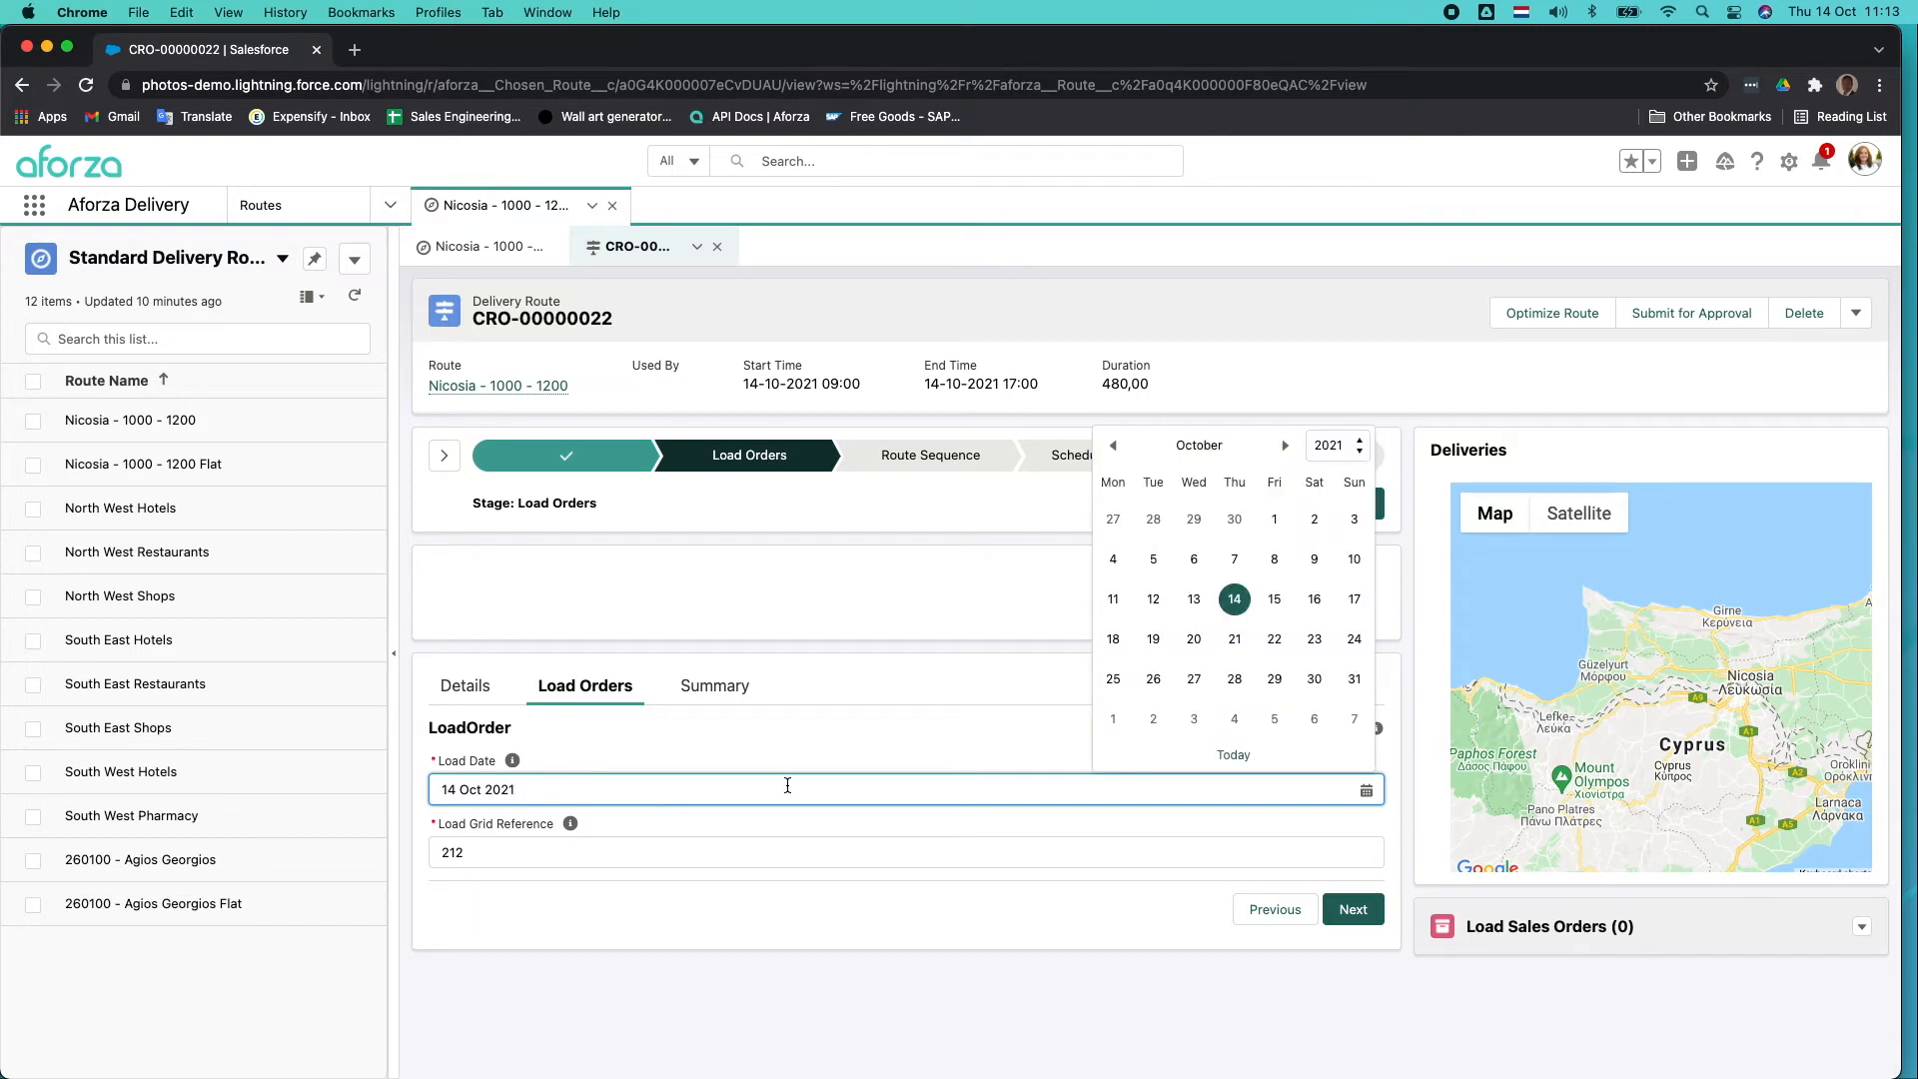
pyautogui.click(1154, 601)
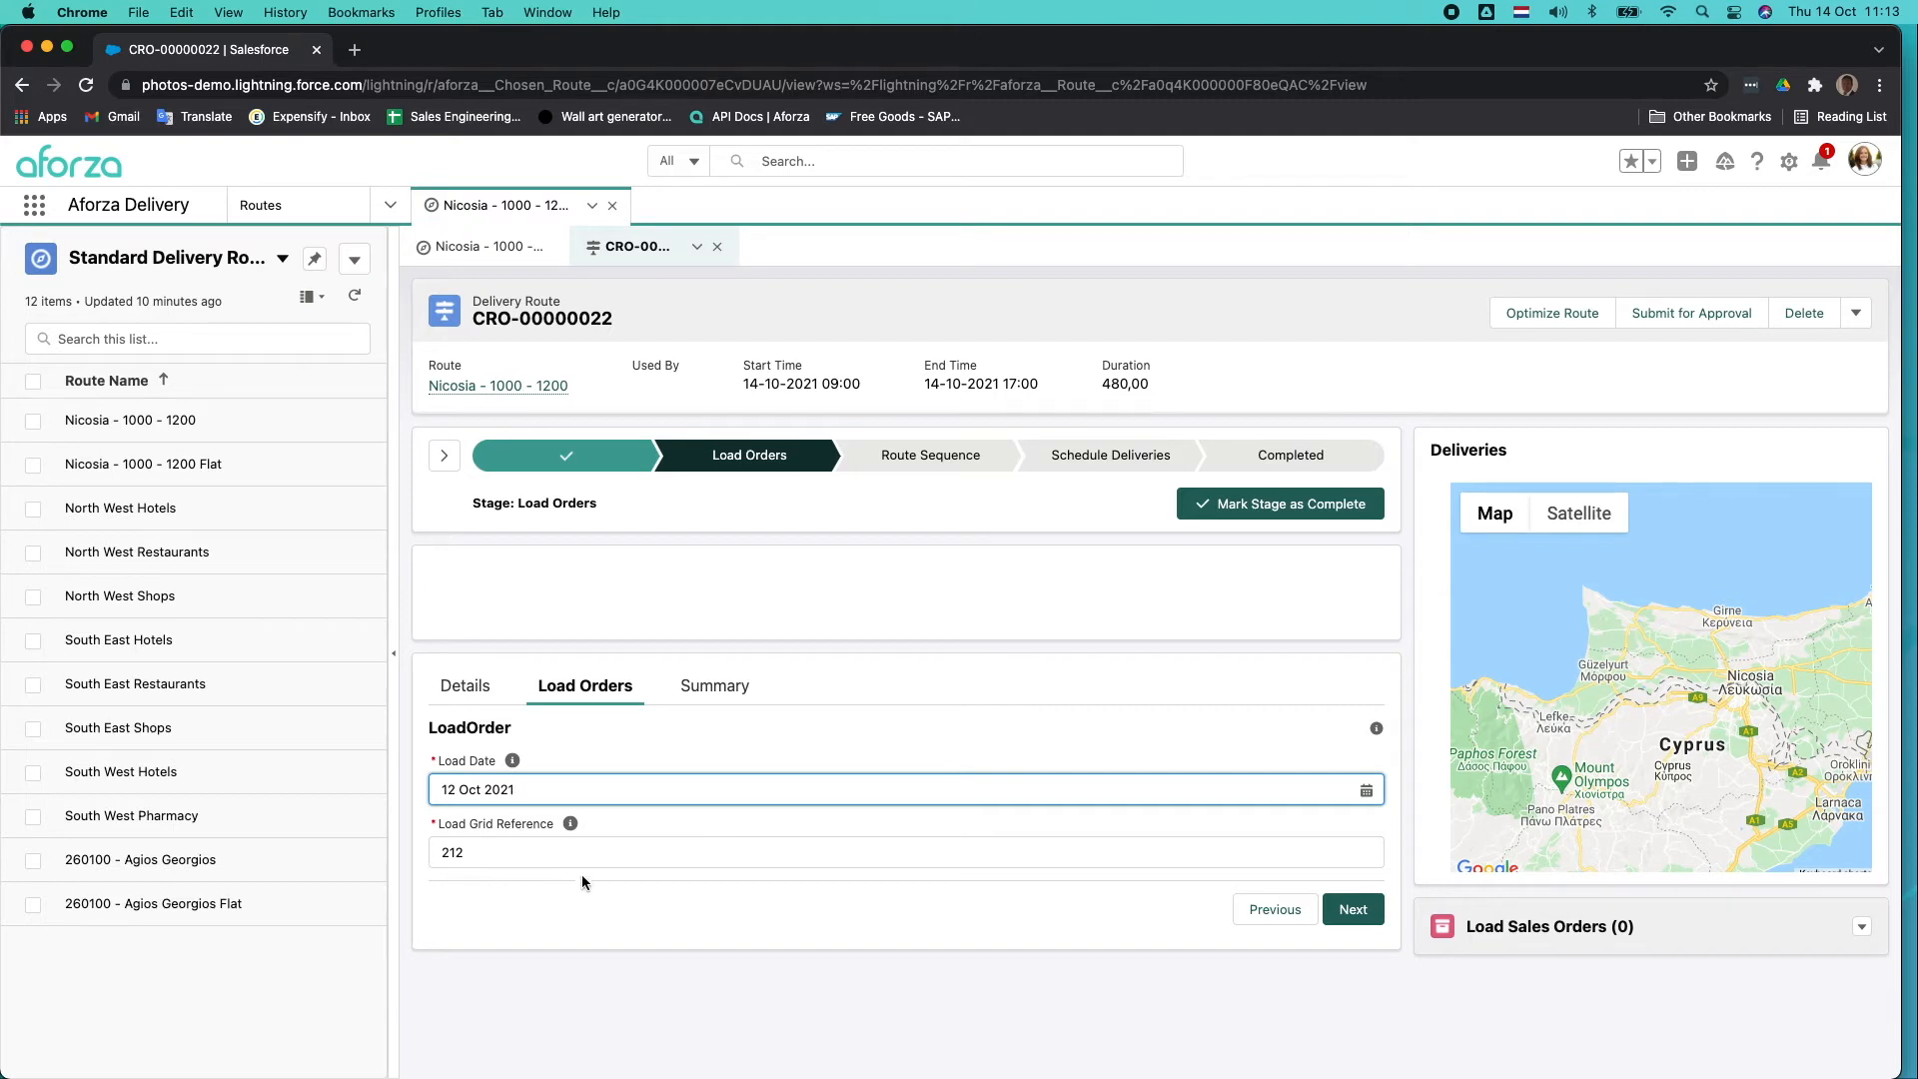
pyautogui.click(1359, 921)
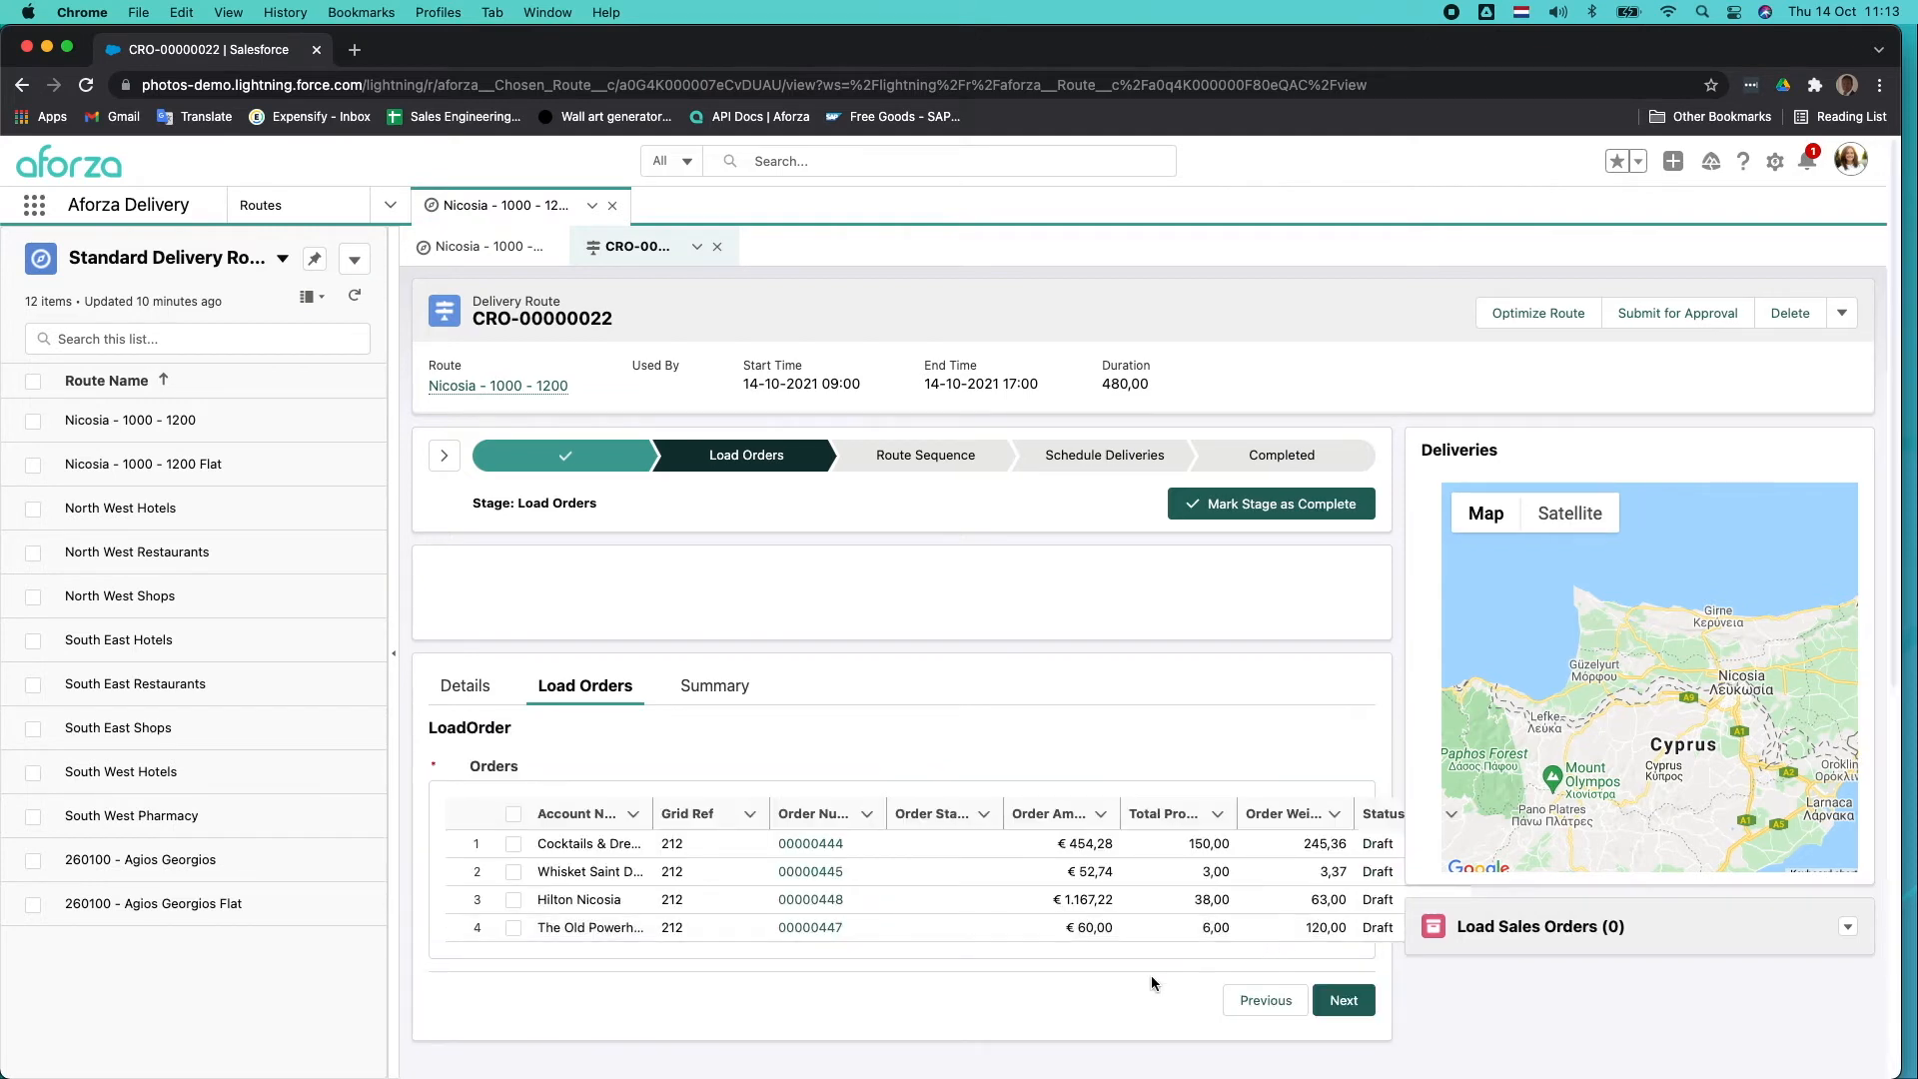
# Select all listed orders and add them to the delivery route's load.
pyautogui.scroll(-1, 1151, 975)
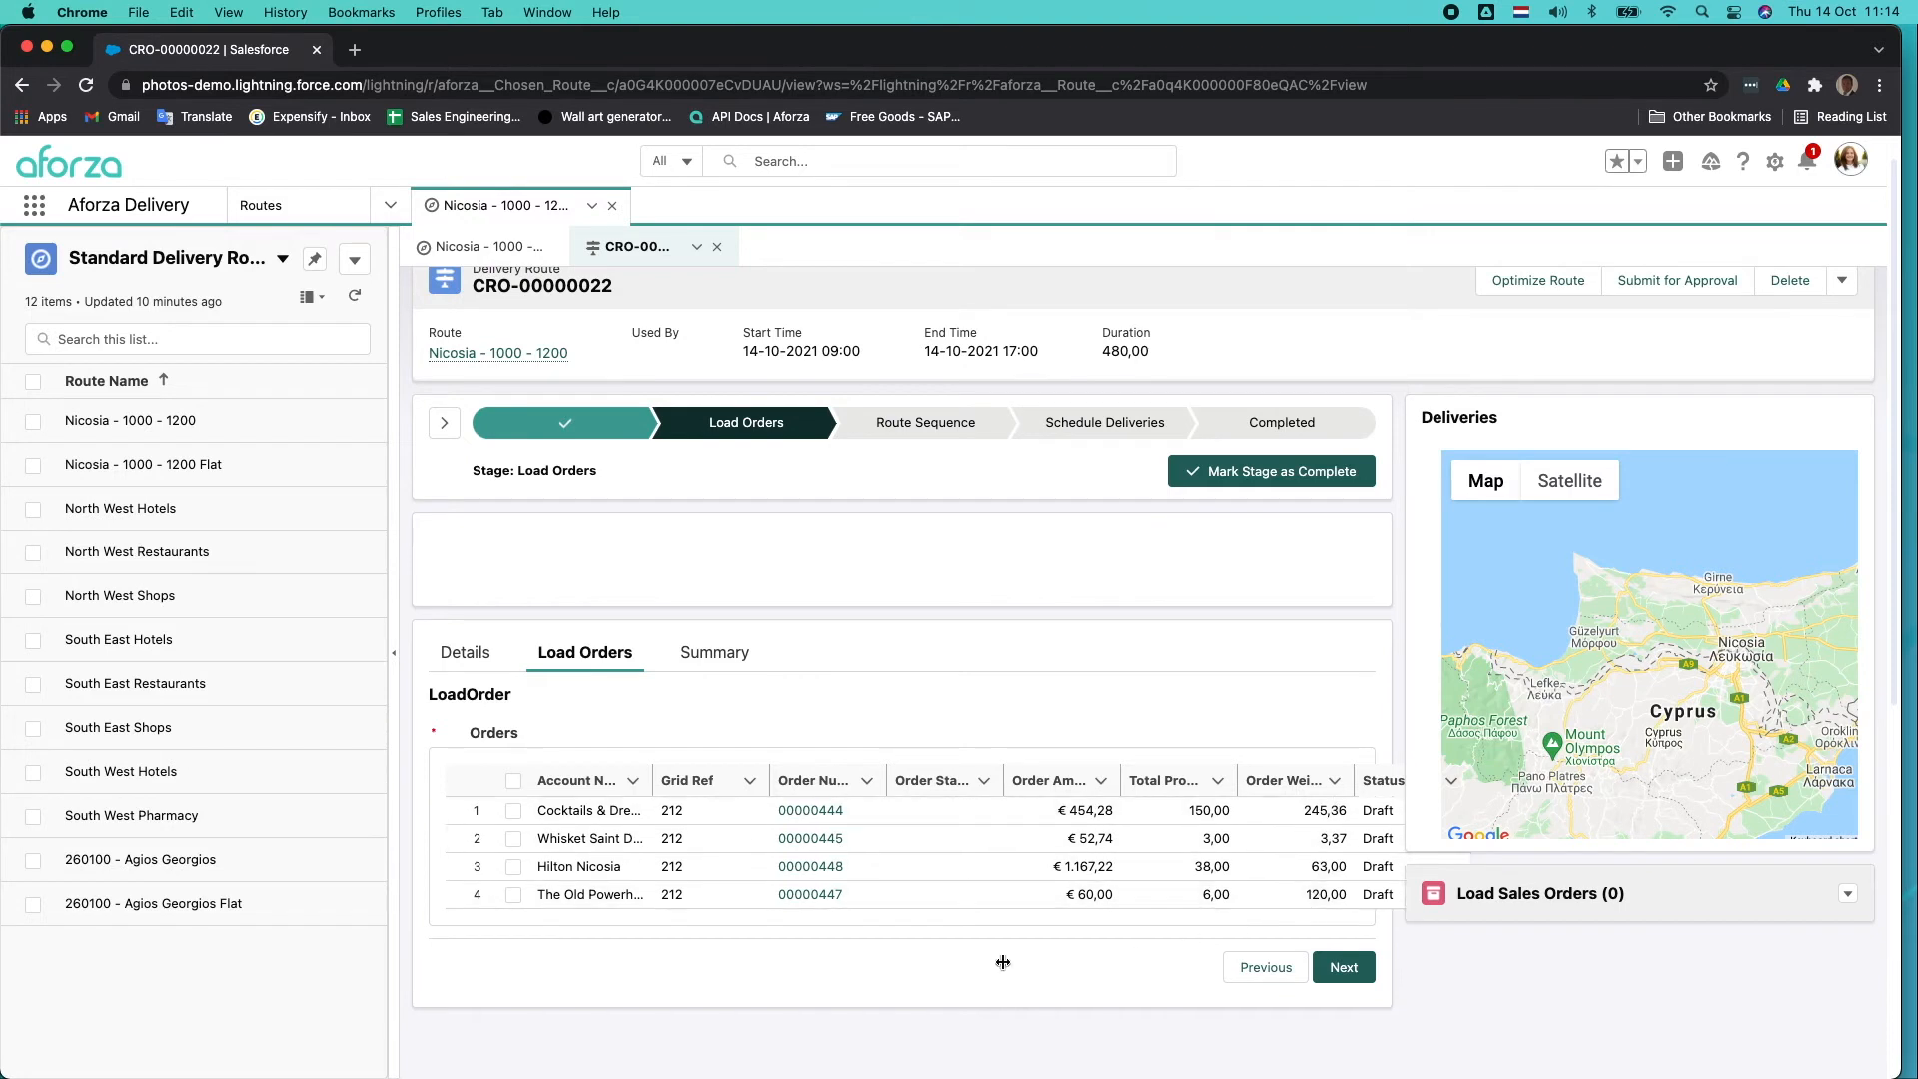
pyautogui.click(511, 784)
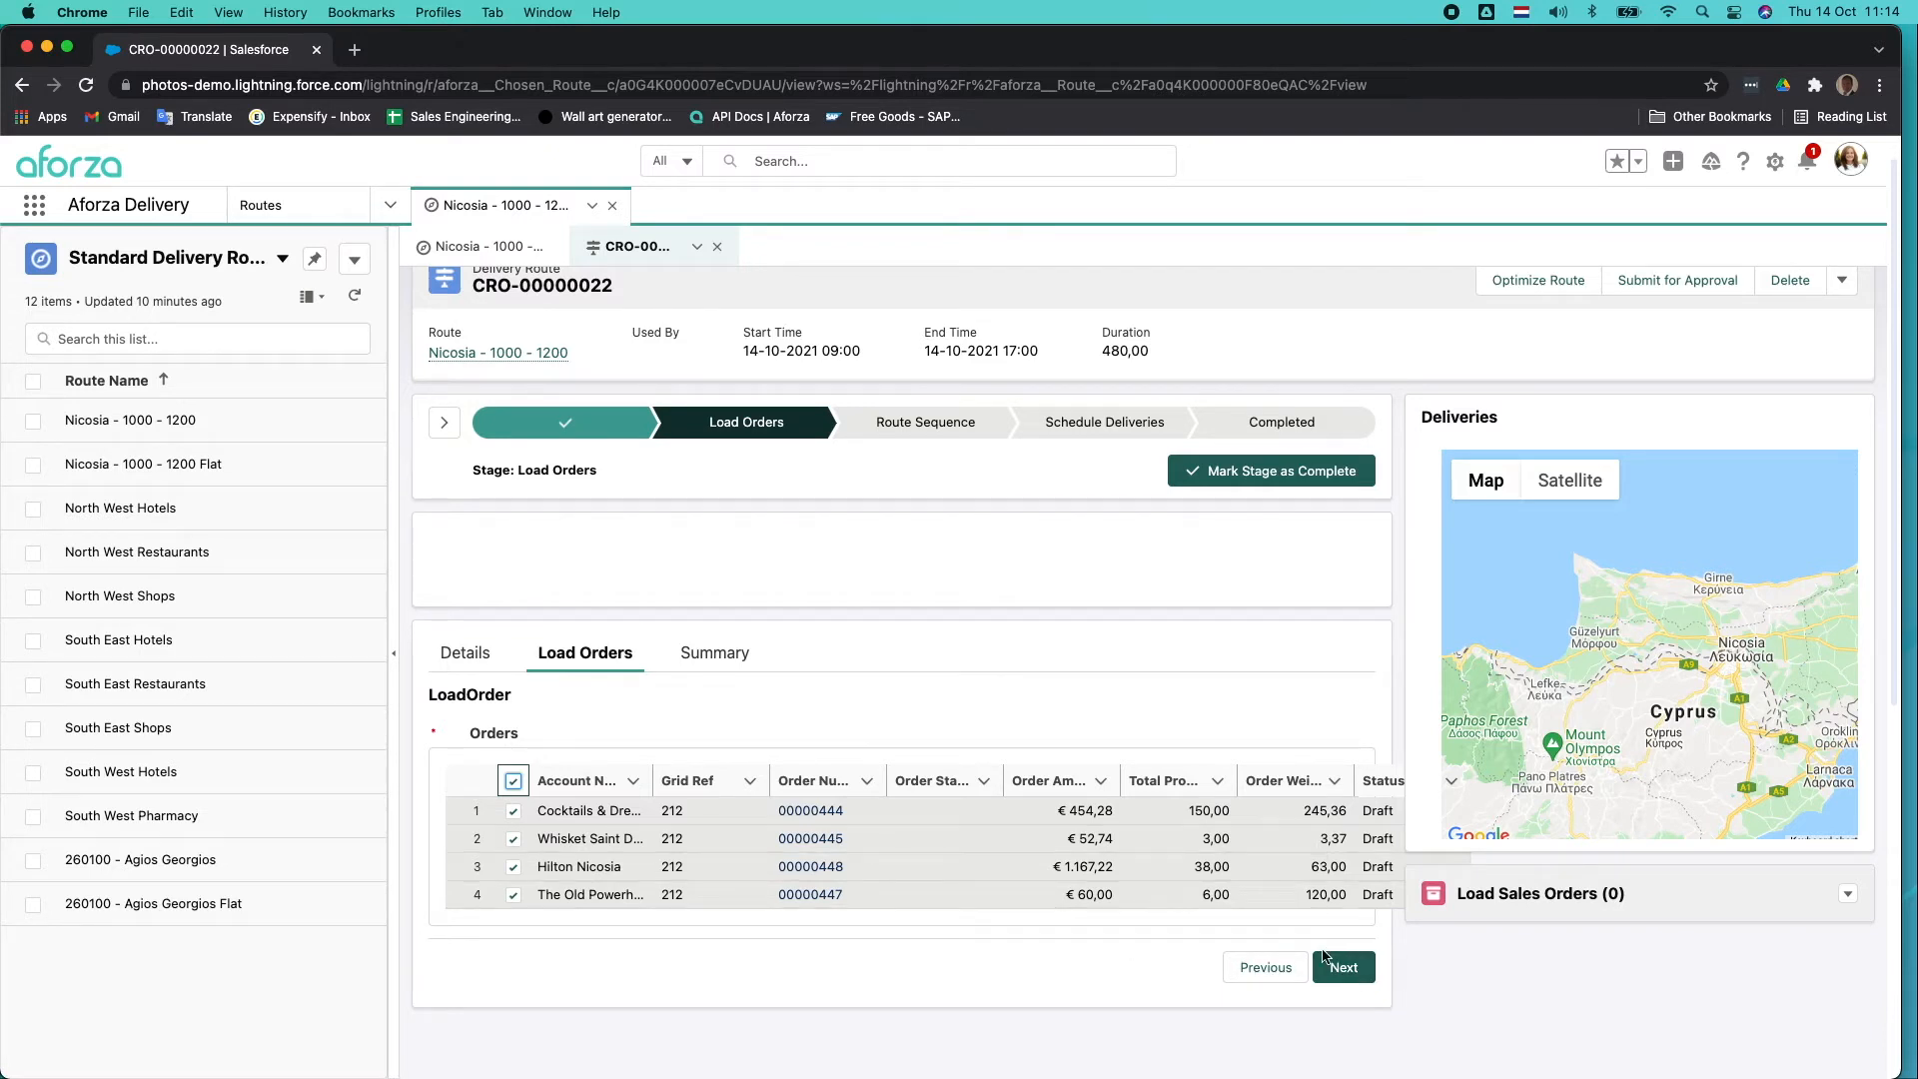
pyautogui.click(1345, 976)
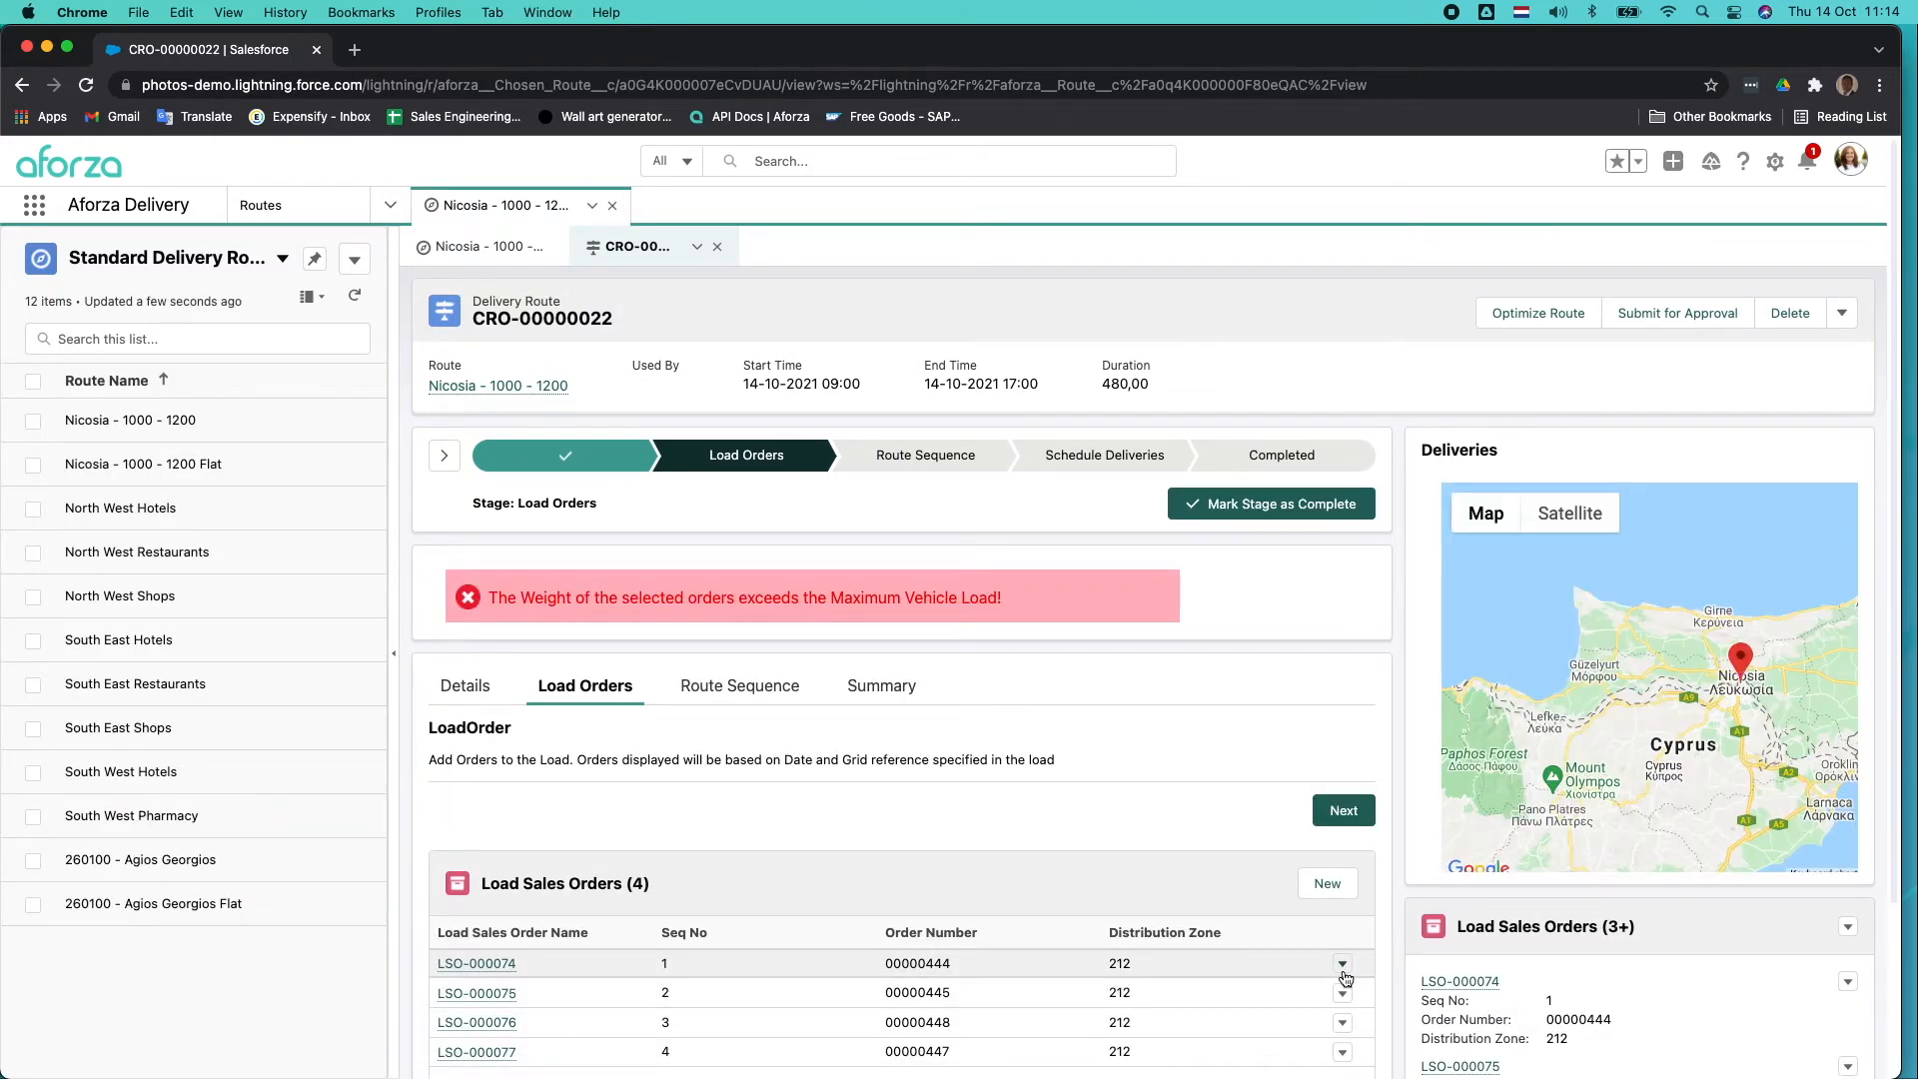
# Check the load sales orders and compare the total order weight with the vehicle's maximum load in the route details.
pyautogui.scroll(-2, 1199, 900)
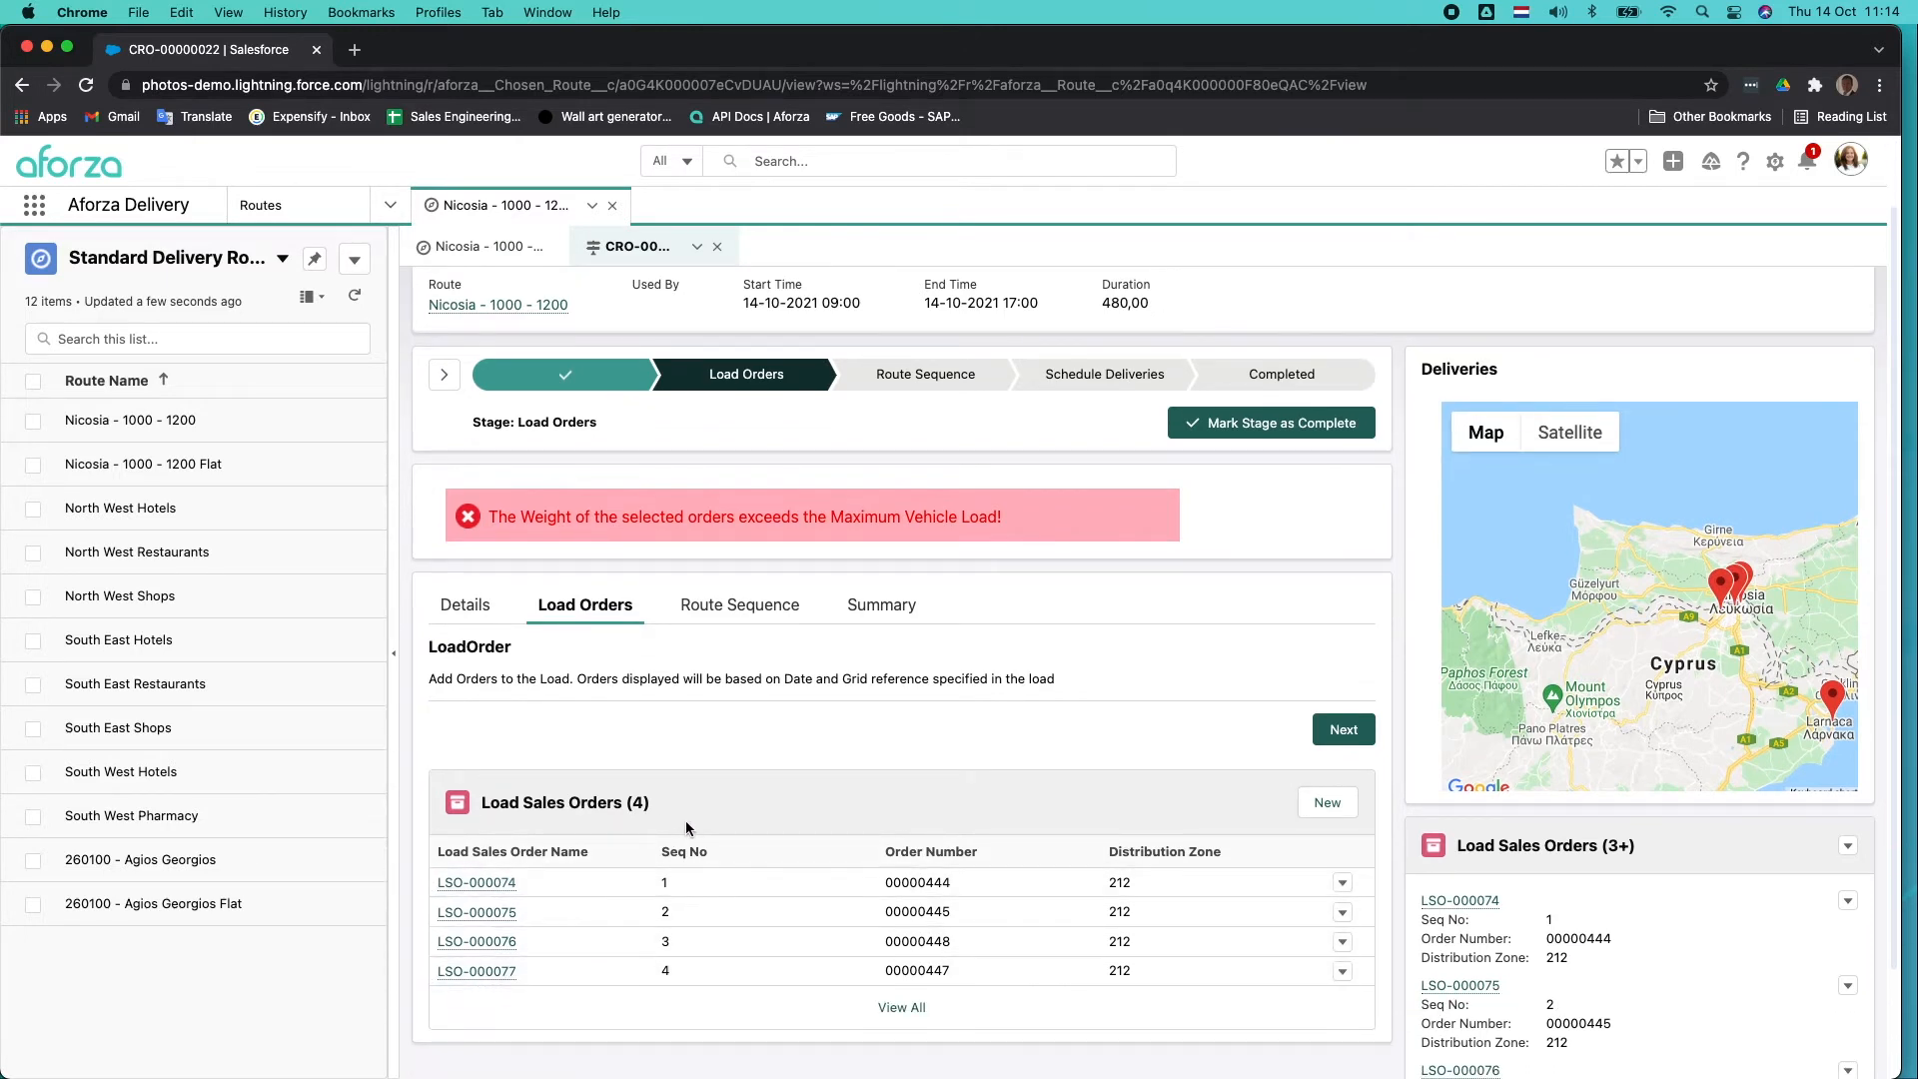
pyautogui.scroll(1, 687, 828)
pyautogui.scroll(1, 685, 822)
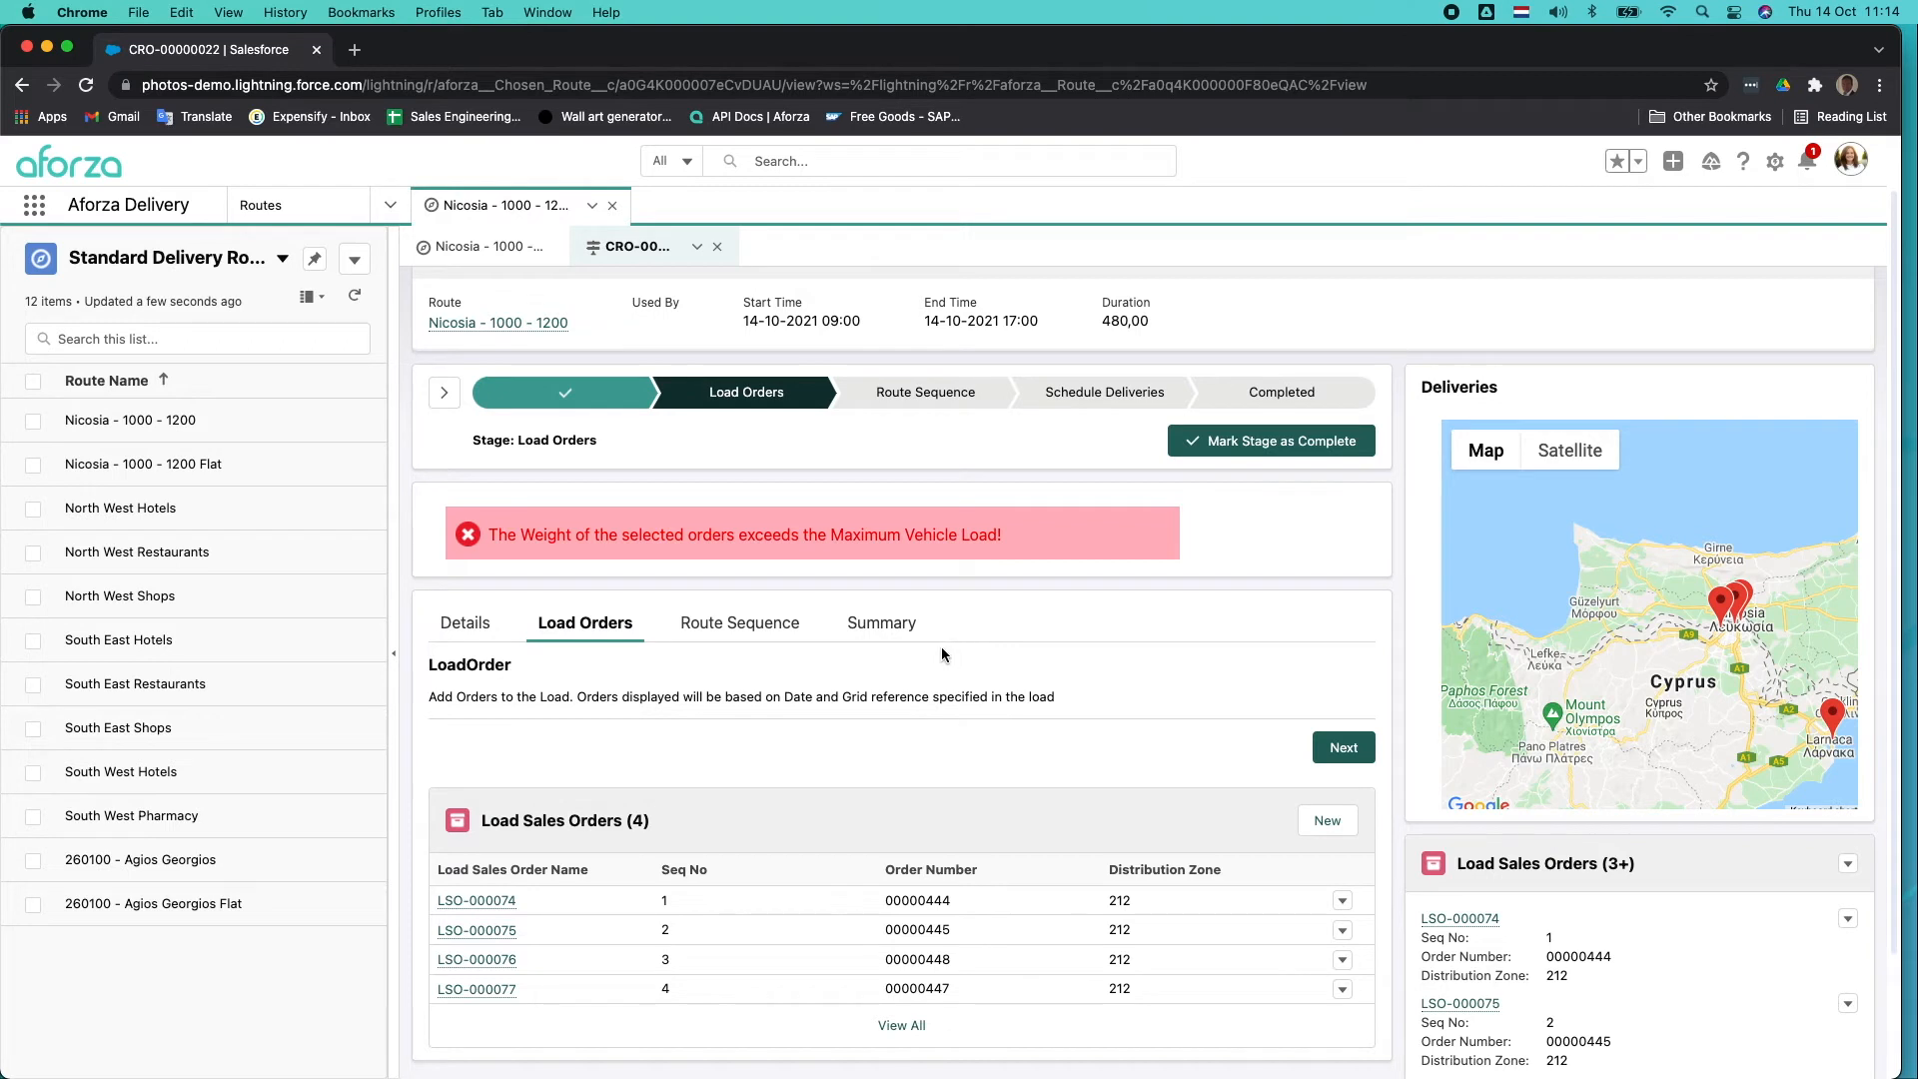
pyautogui.click(478, 627)
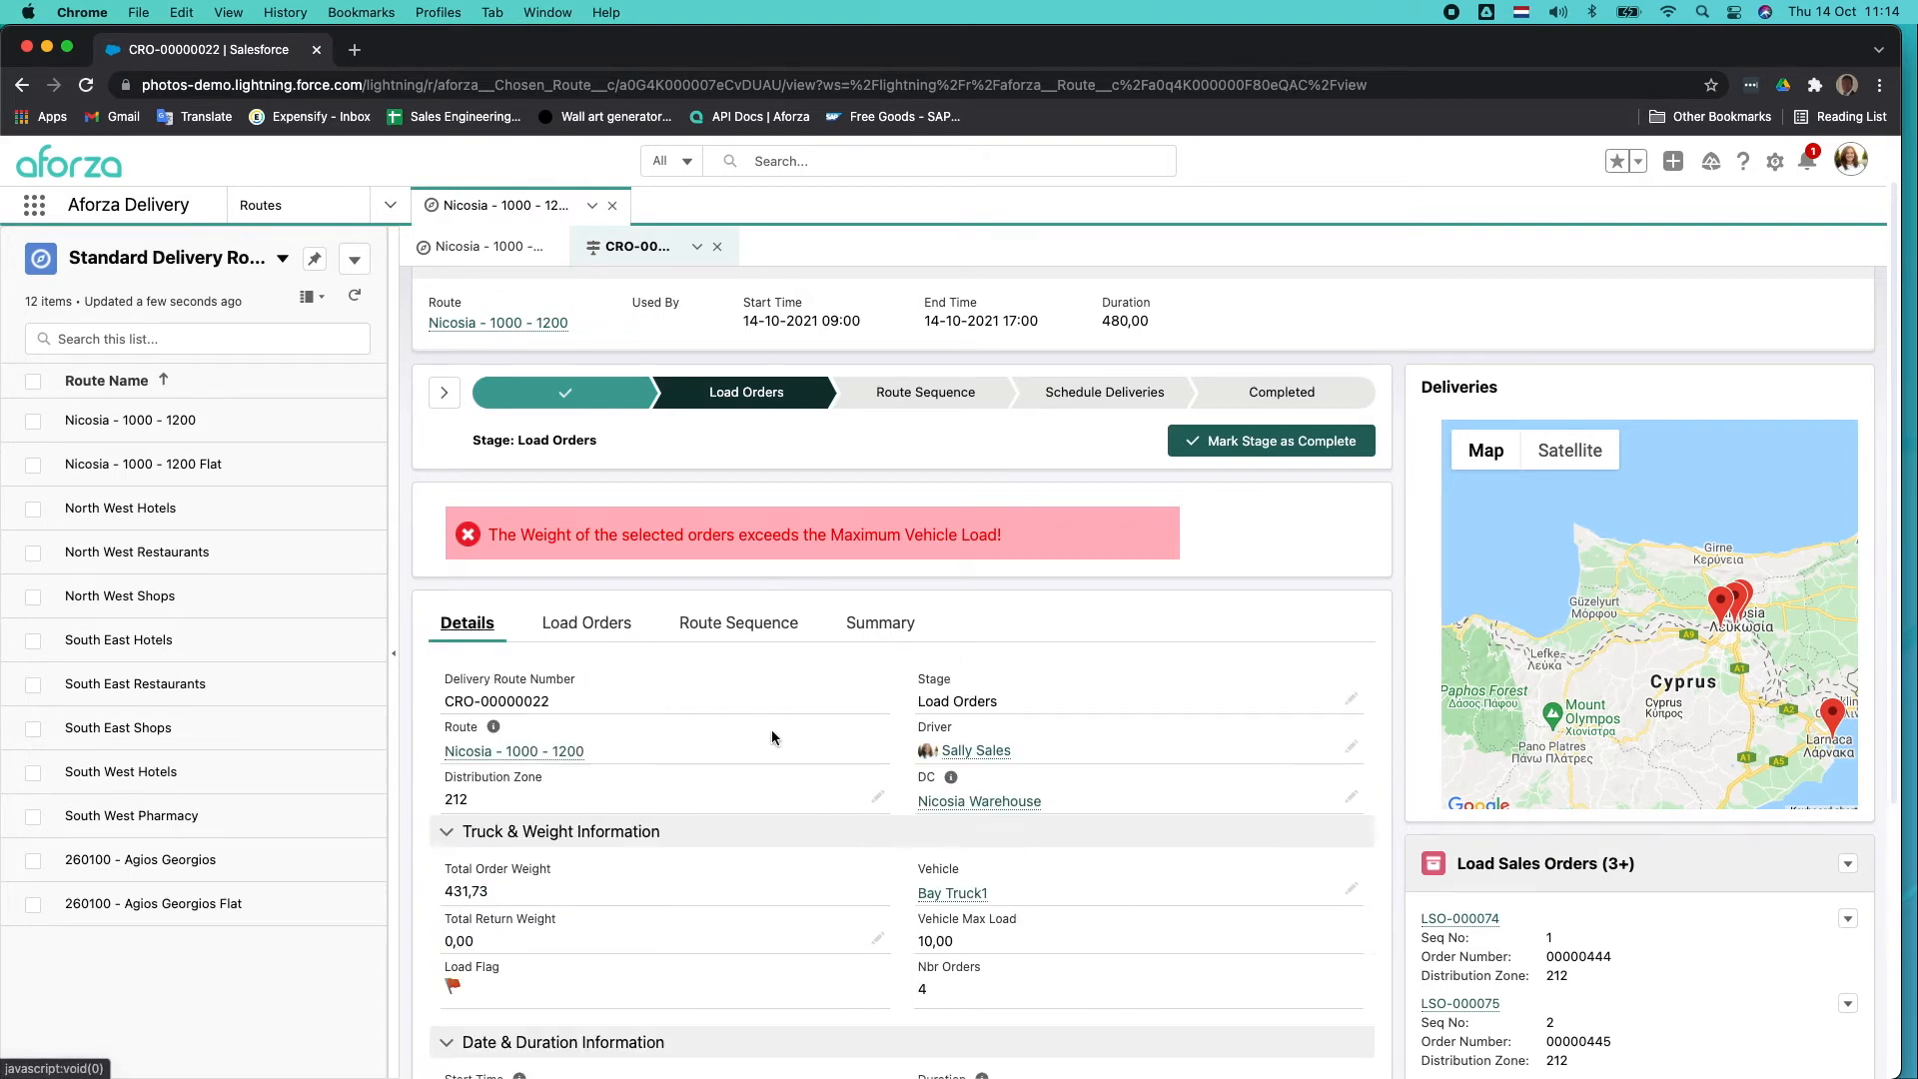
pyautogui.scroll(-2, 788, 739)
pyautogui.scroll(-1, 892, 771)
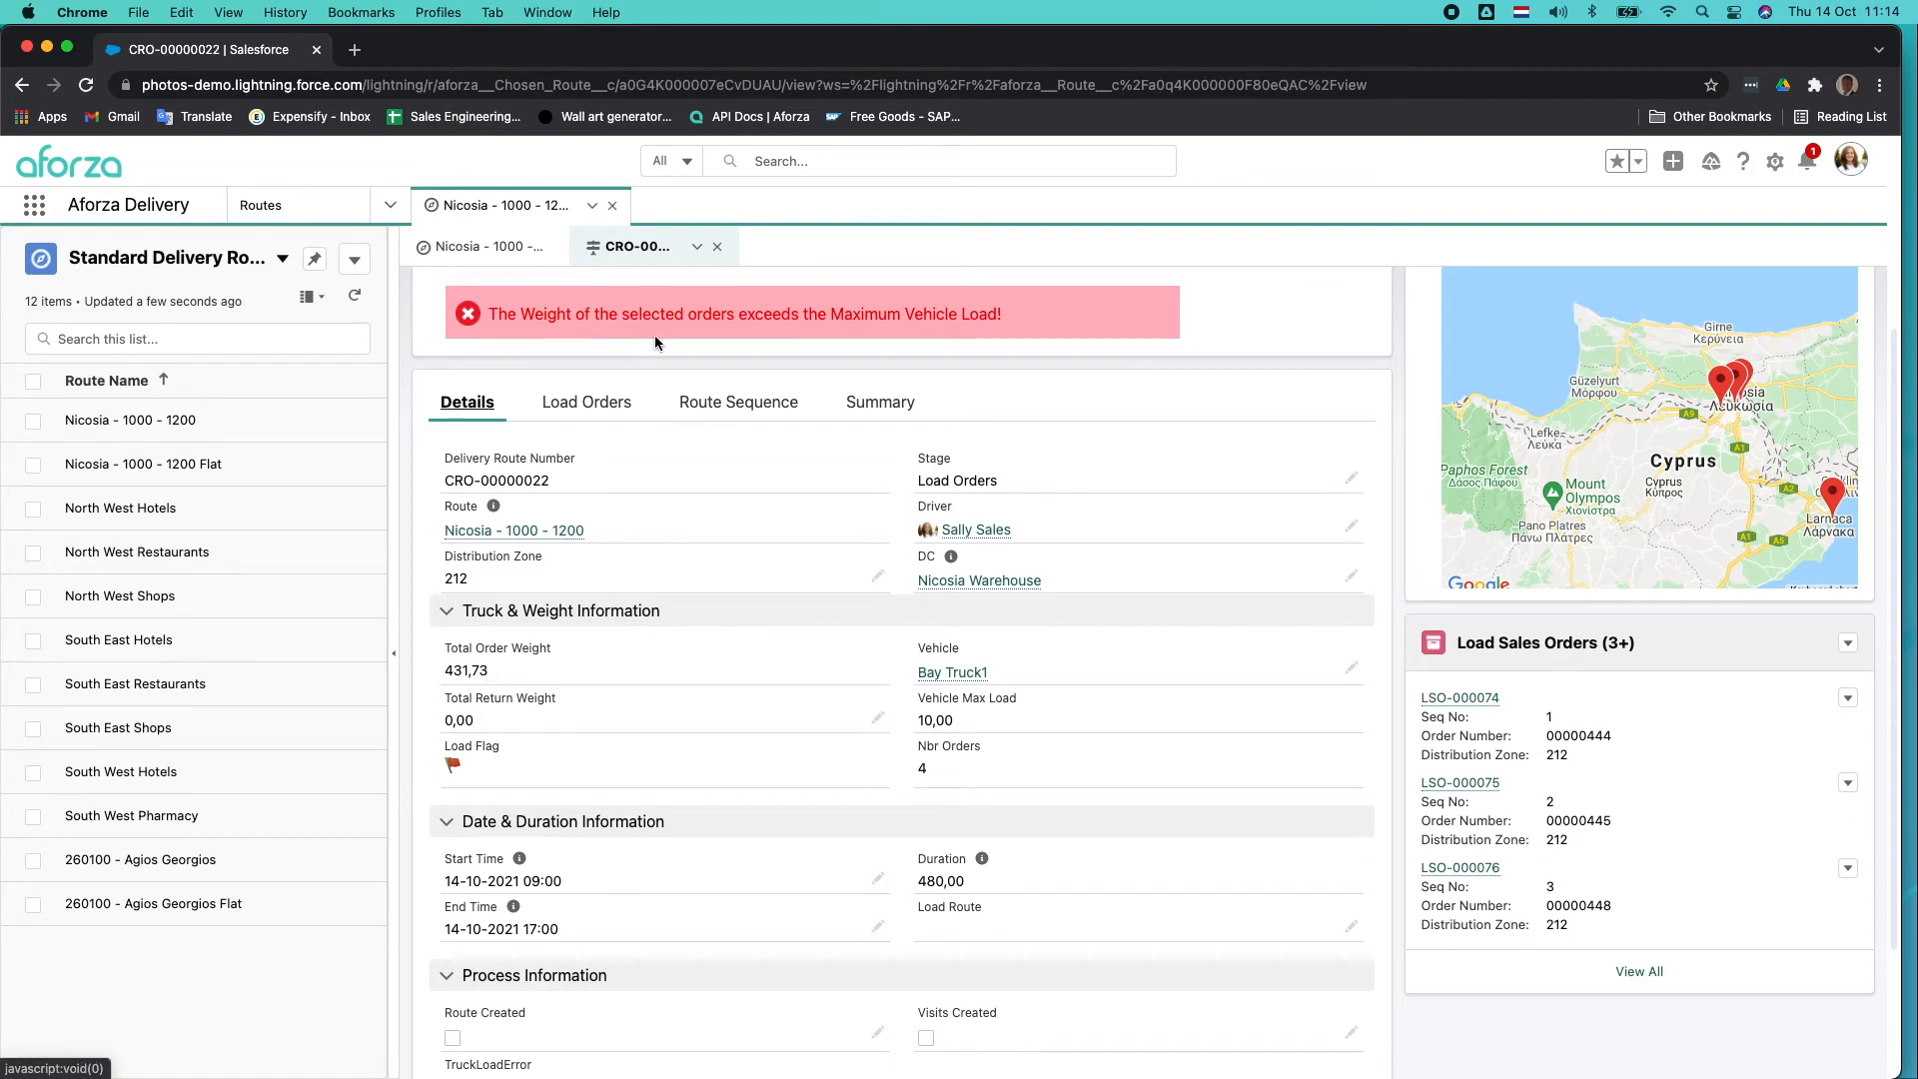
# Change the delivery route's vehicle to Flat Truck1 and save the record.
pyautogui.click(1352, 671)
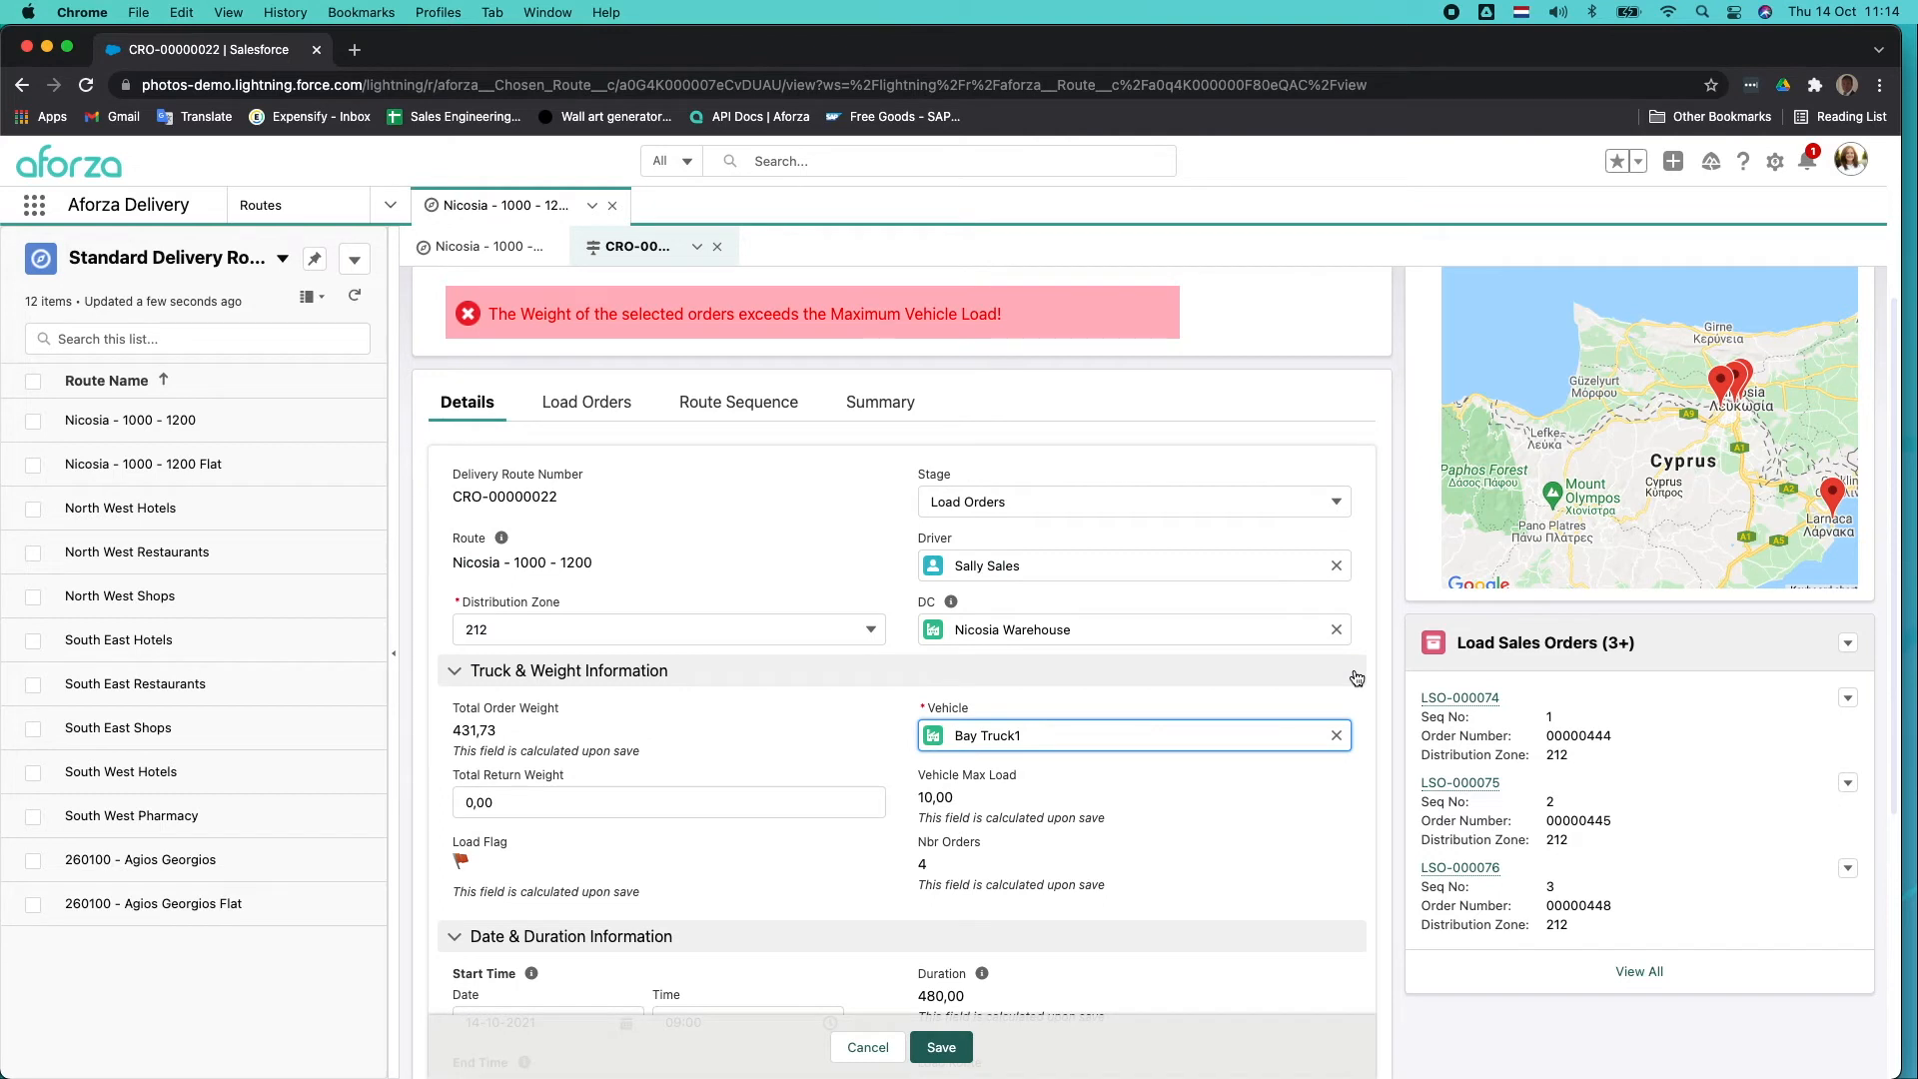
pyautogui.click(1336, 736)
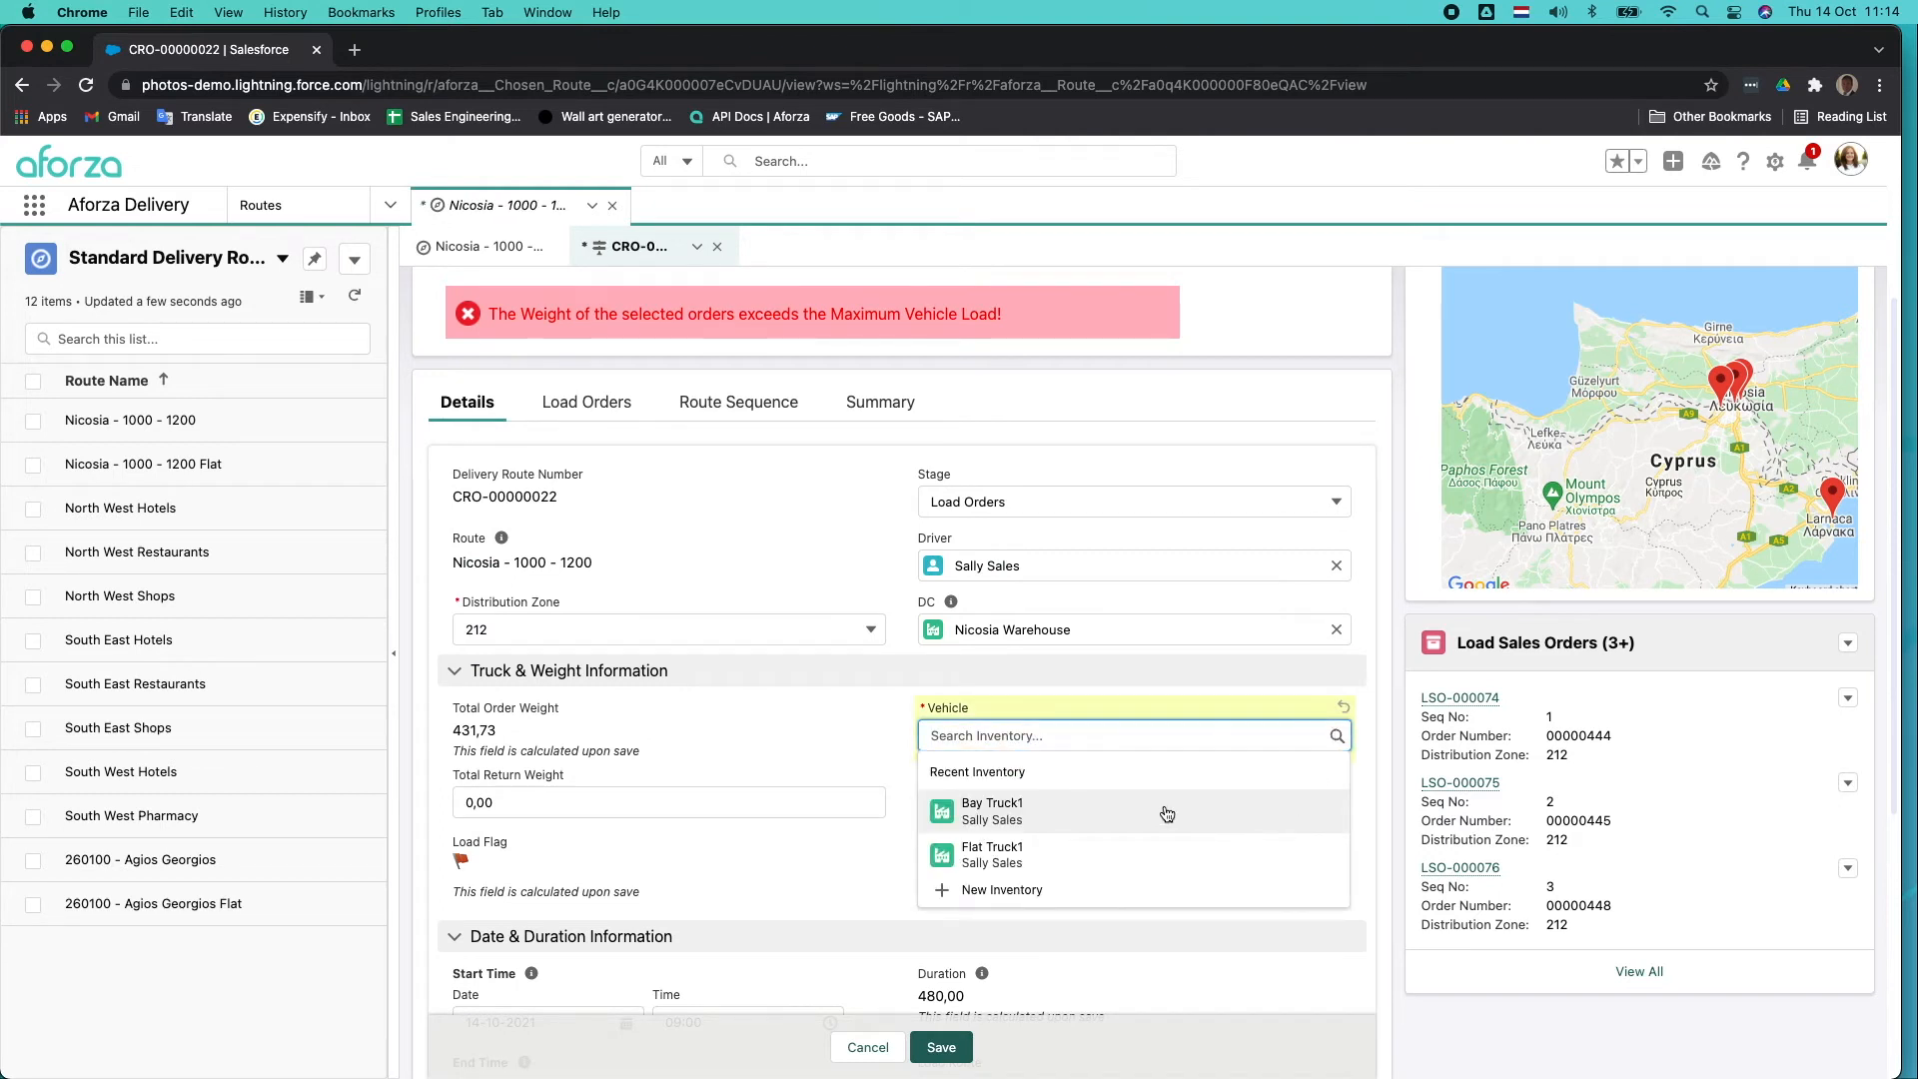
pyautogui.click(1083, 854)
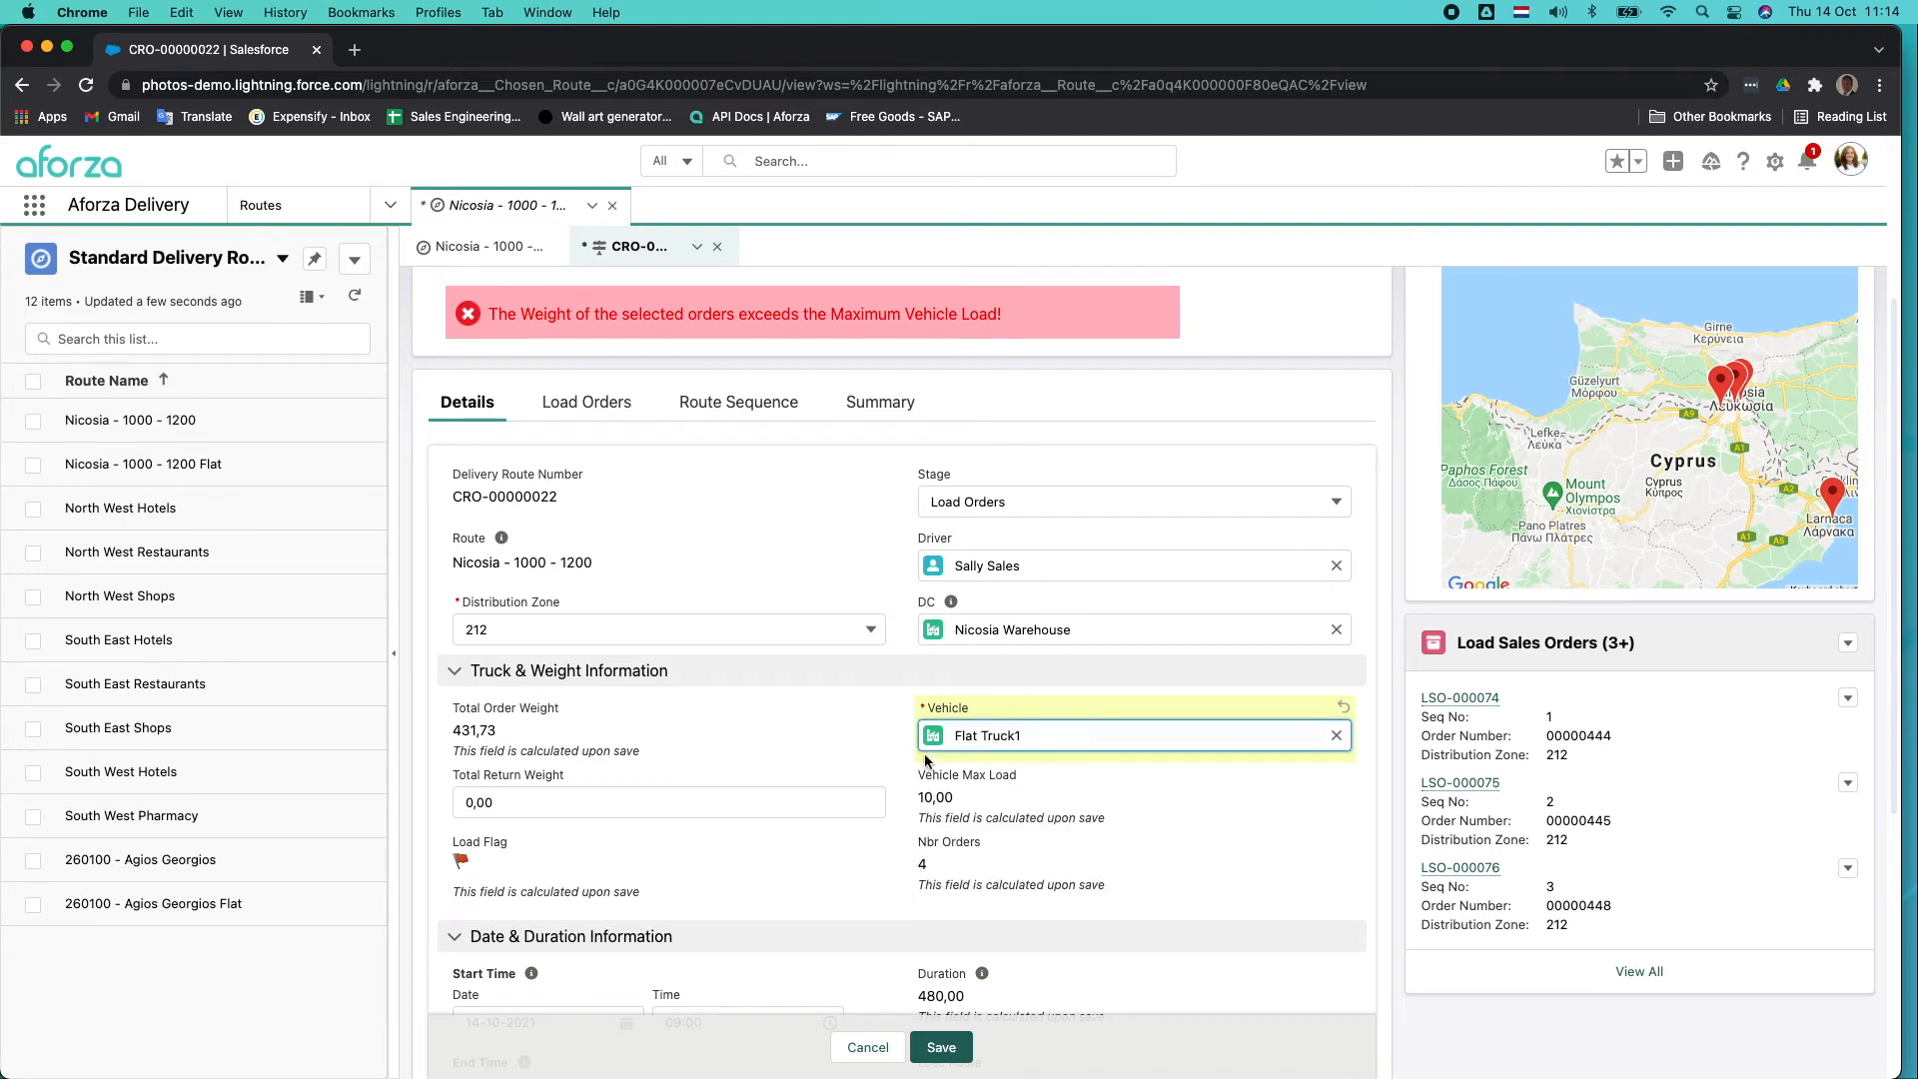
pyautogui.click(942, 1049)
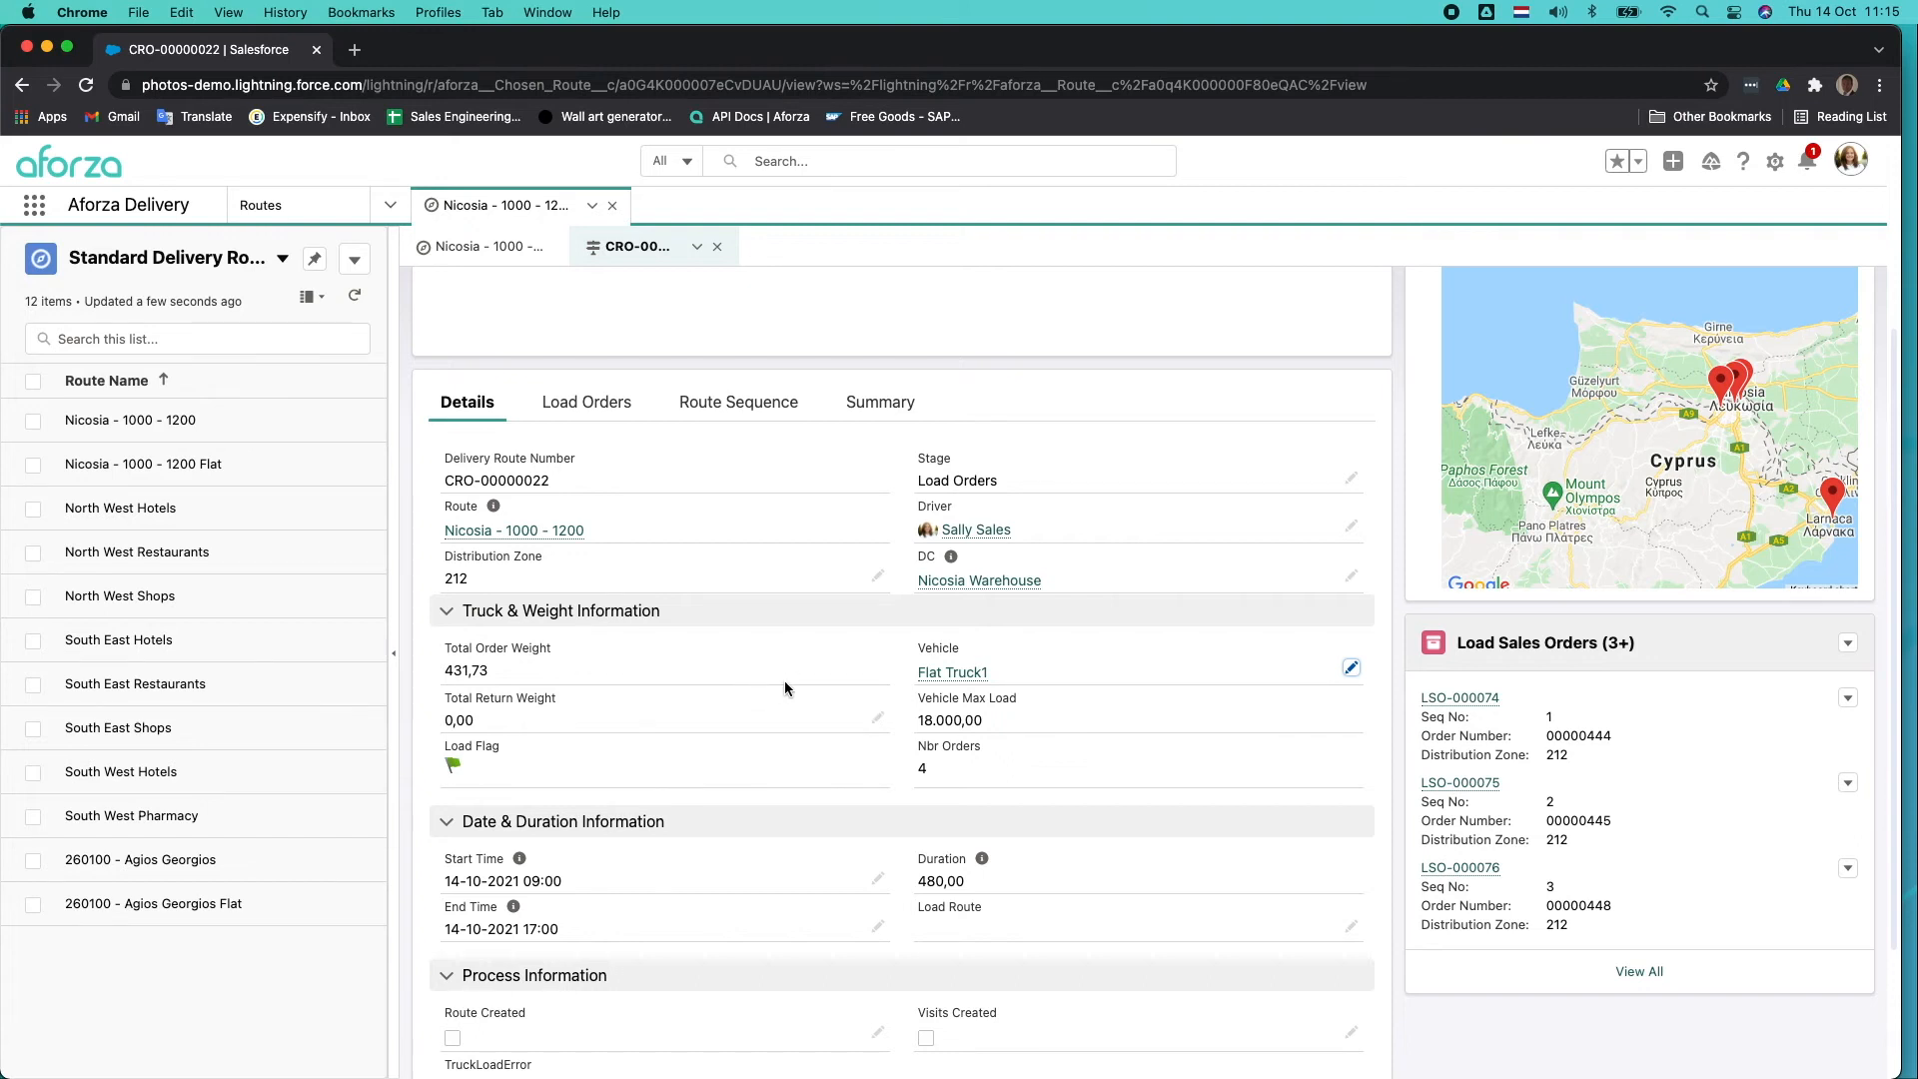
# Optimize the delivery route, inspect the proposed stop sequence on the map between Nicosia and Larnaca, and save it.
pyautogui.scroll(5, 784, 681)
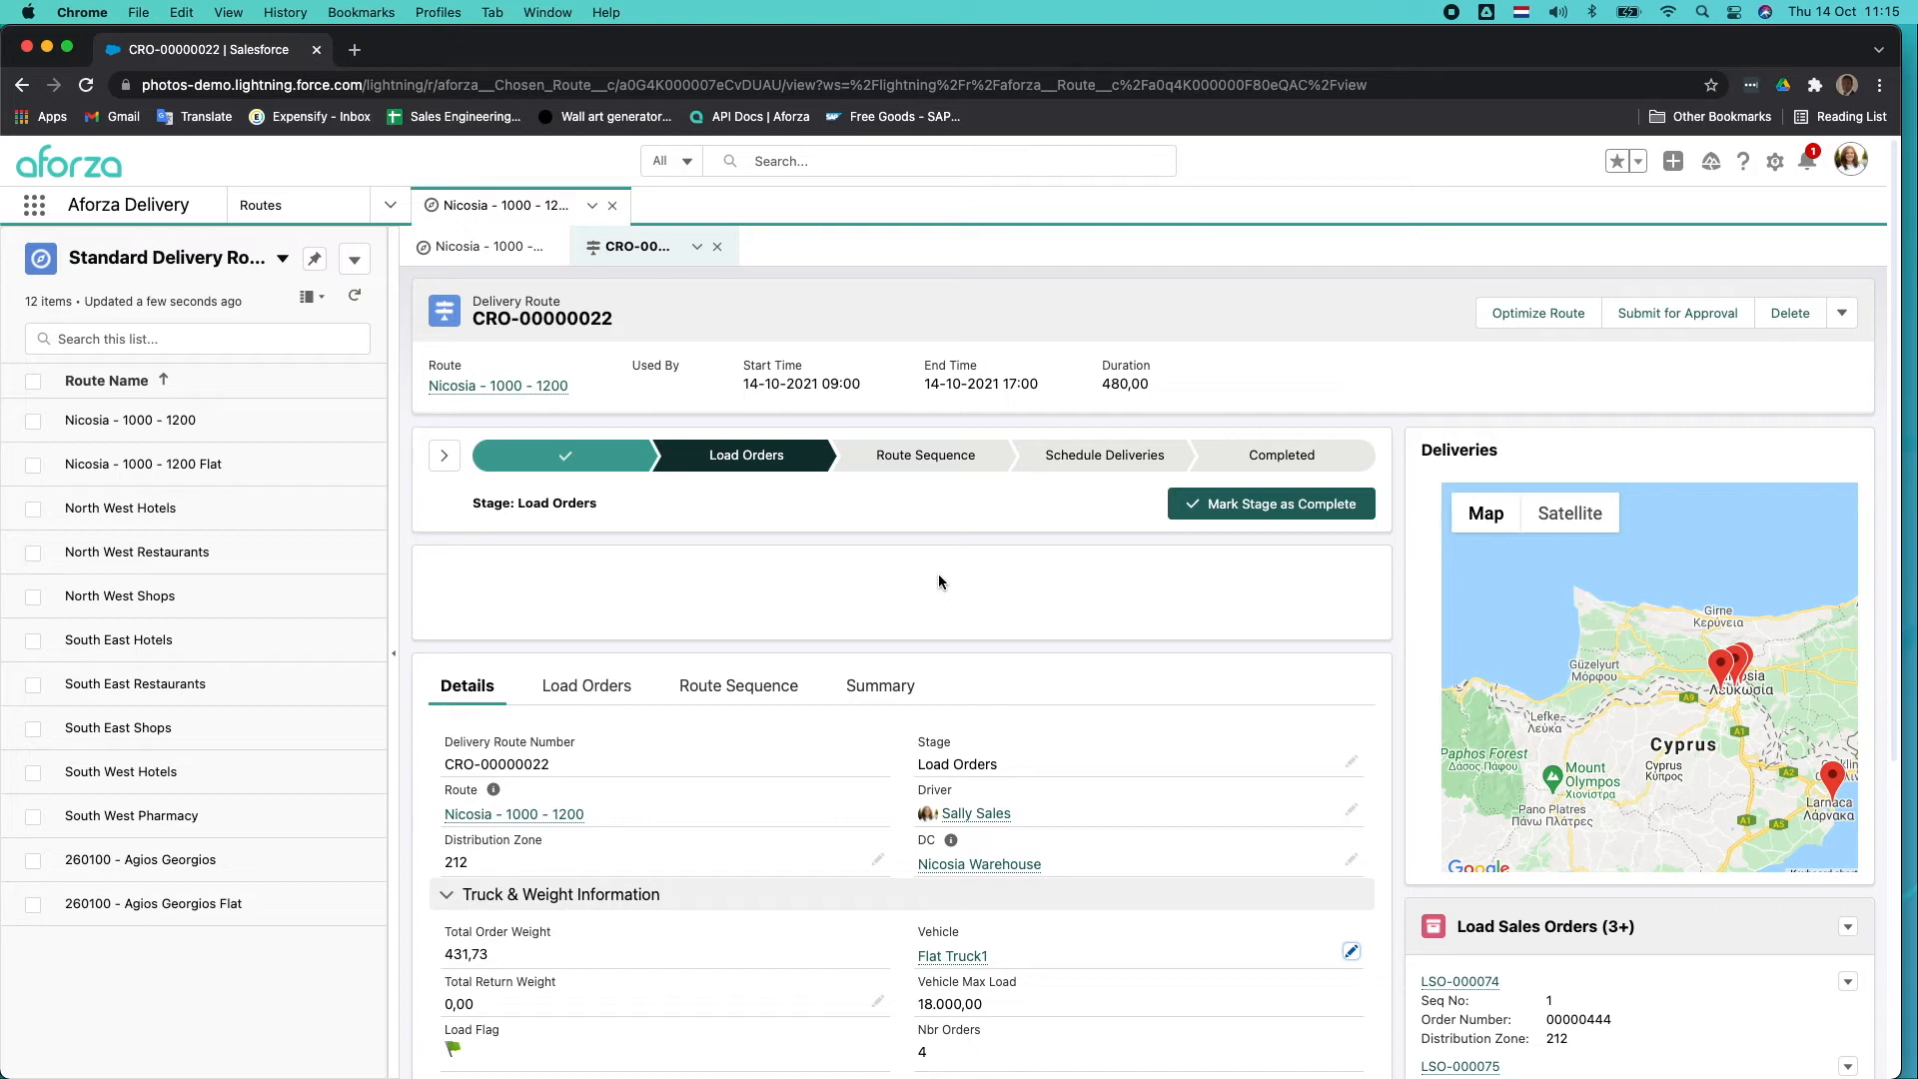
pyautogui.click(1555, 315)
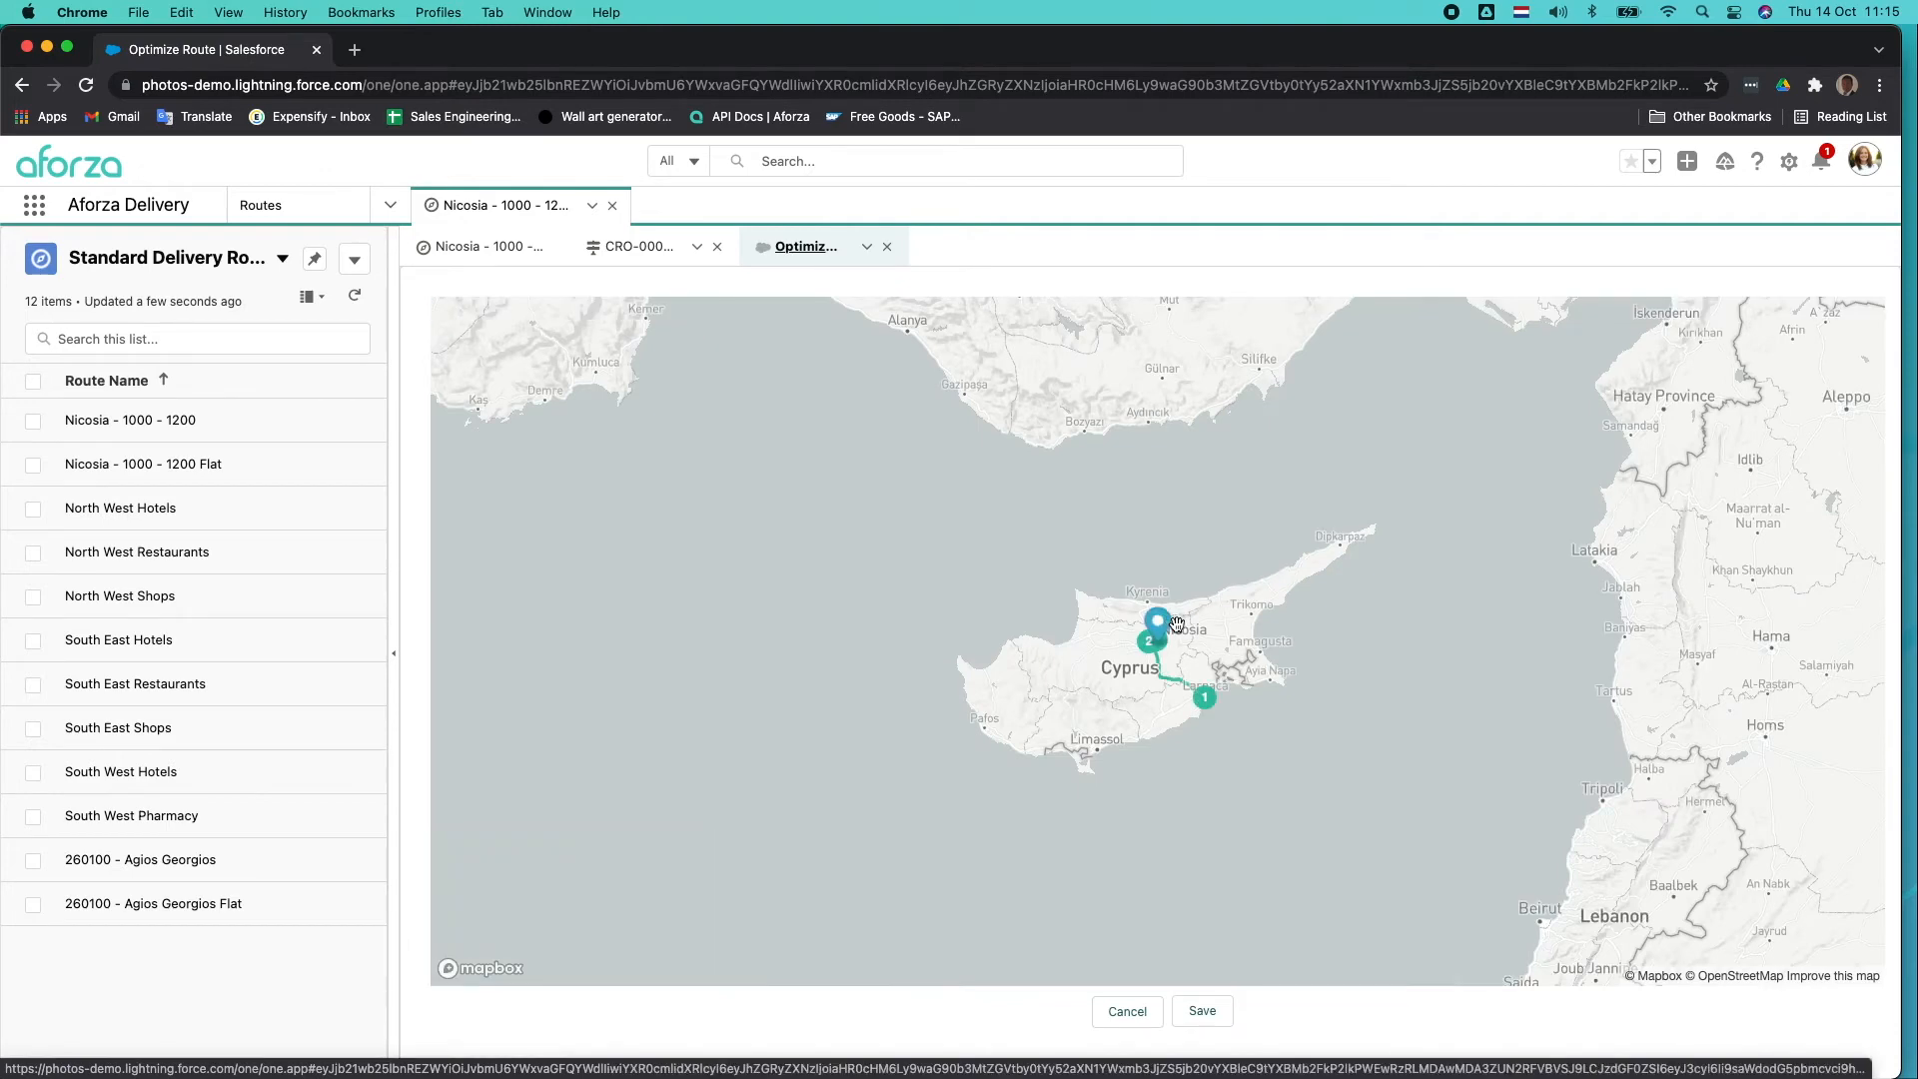
pyautogui.scroll(4, 1177, 624)
pyautogui.moveTo(1178, 627); pyautogui.dragTo(1185, 495)
pyautogui.scroll(5, 1185, 495)
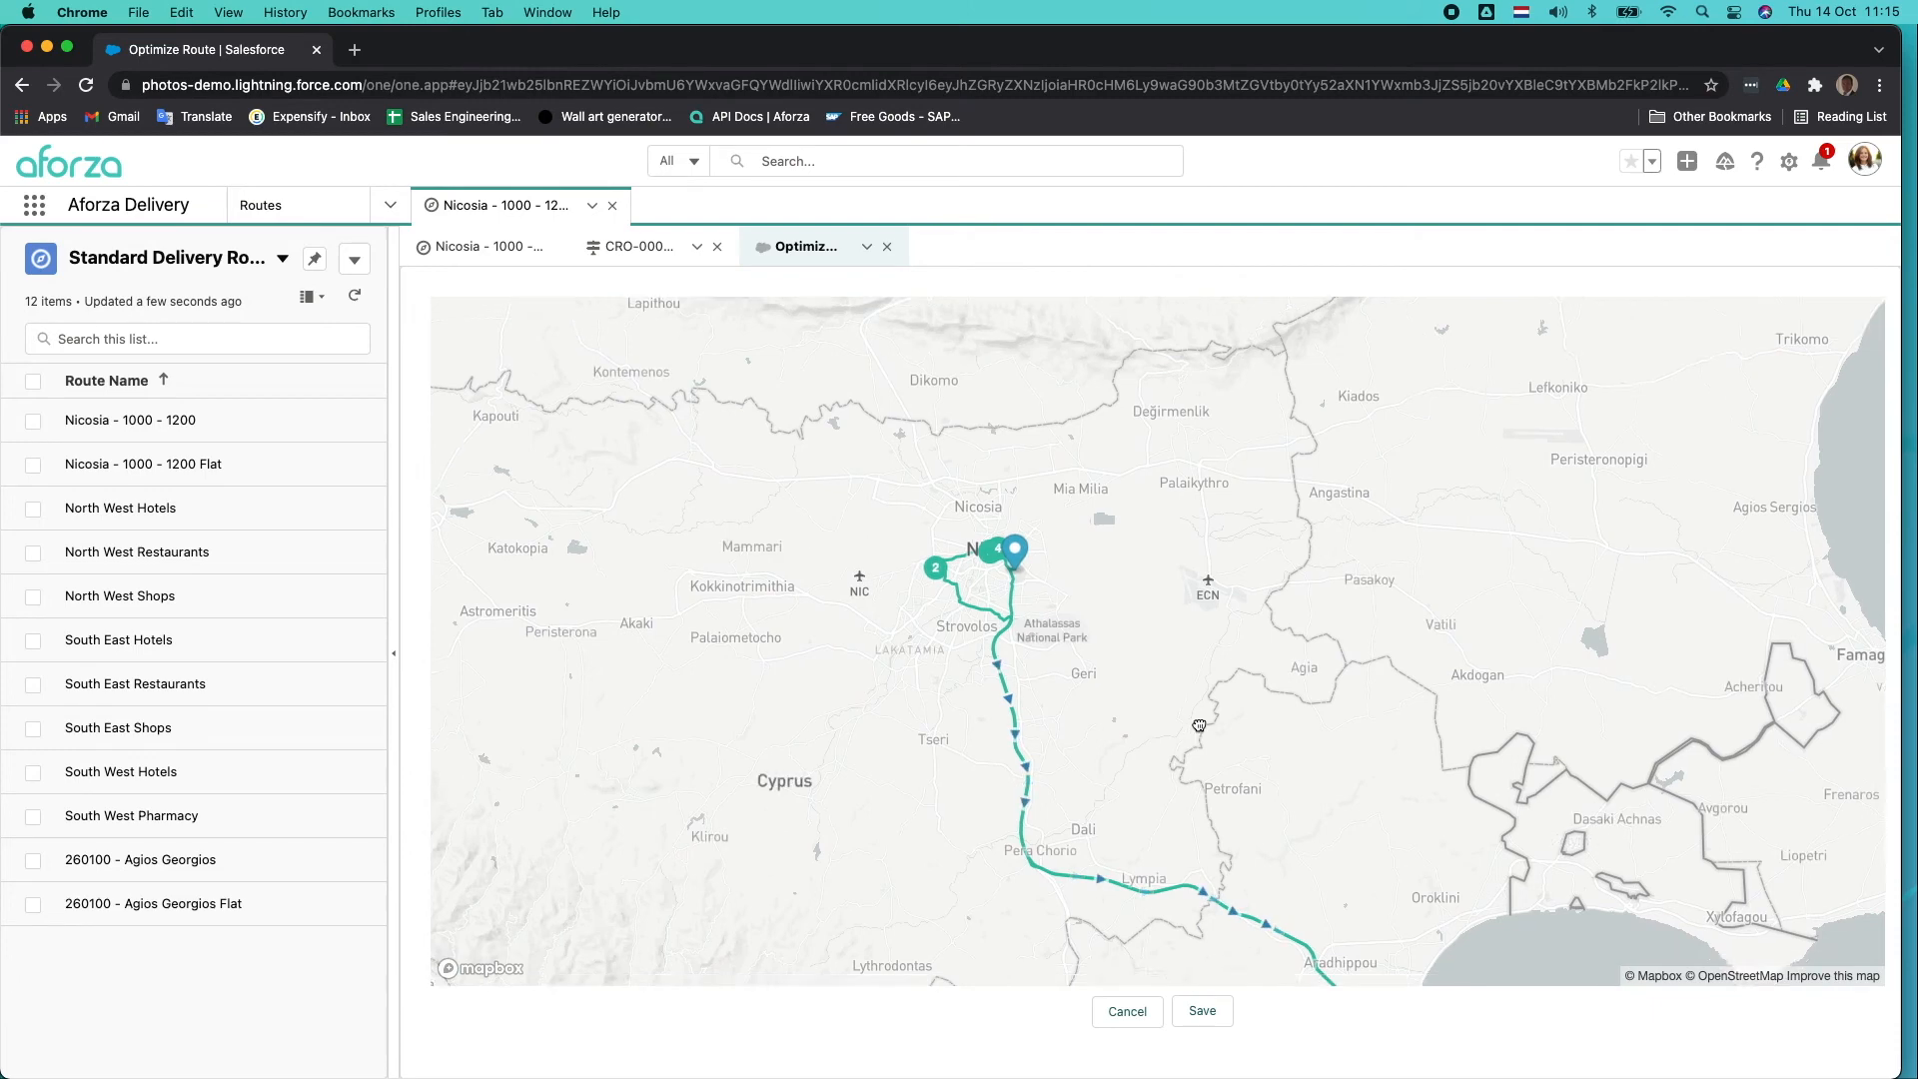
pyautogui.scroll(2, 1194, 514)
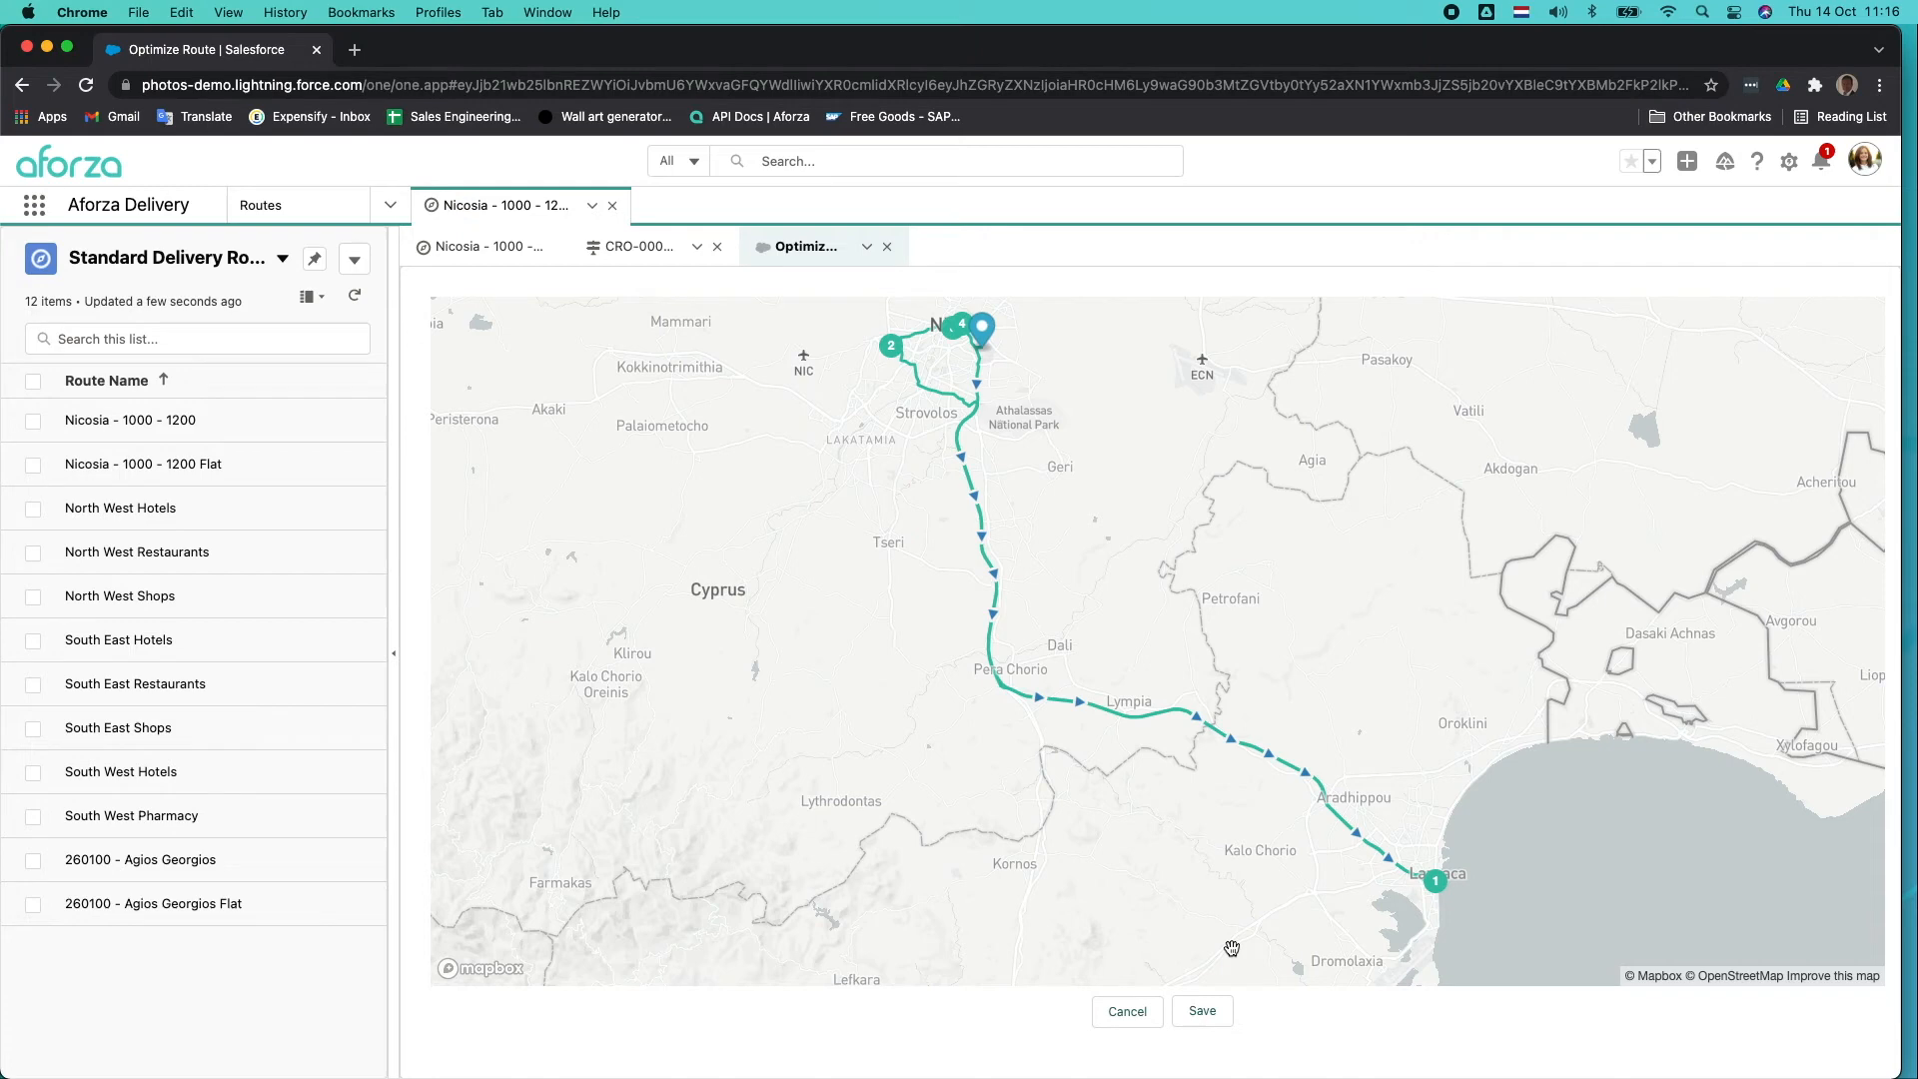
pyautogui.click(1204, 1013)
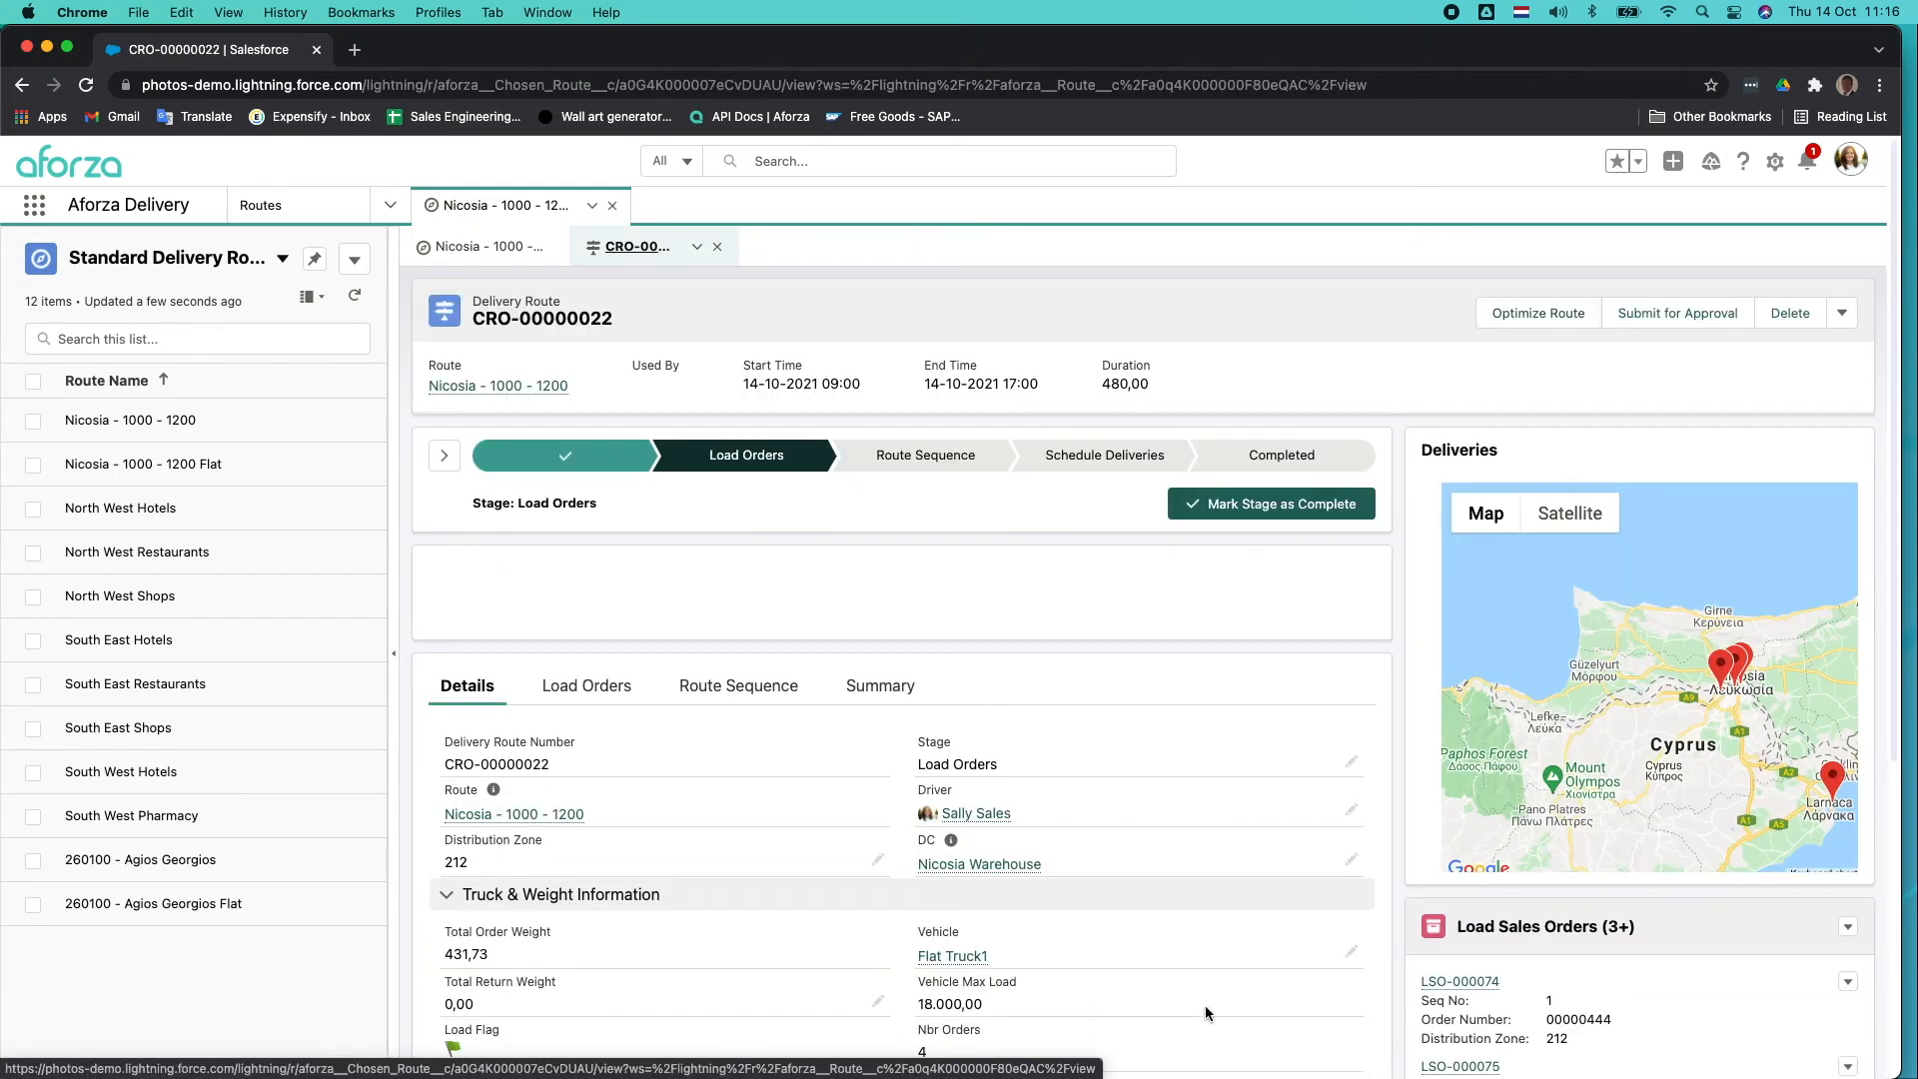
# Reload the delivery route record to refresh its details after the optimization.
pyautogui.scroll(-3, 1217, 997)
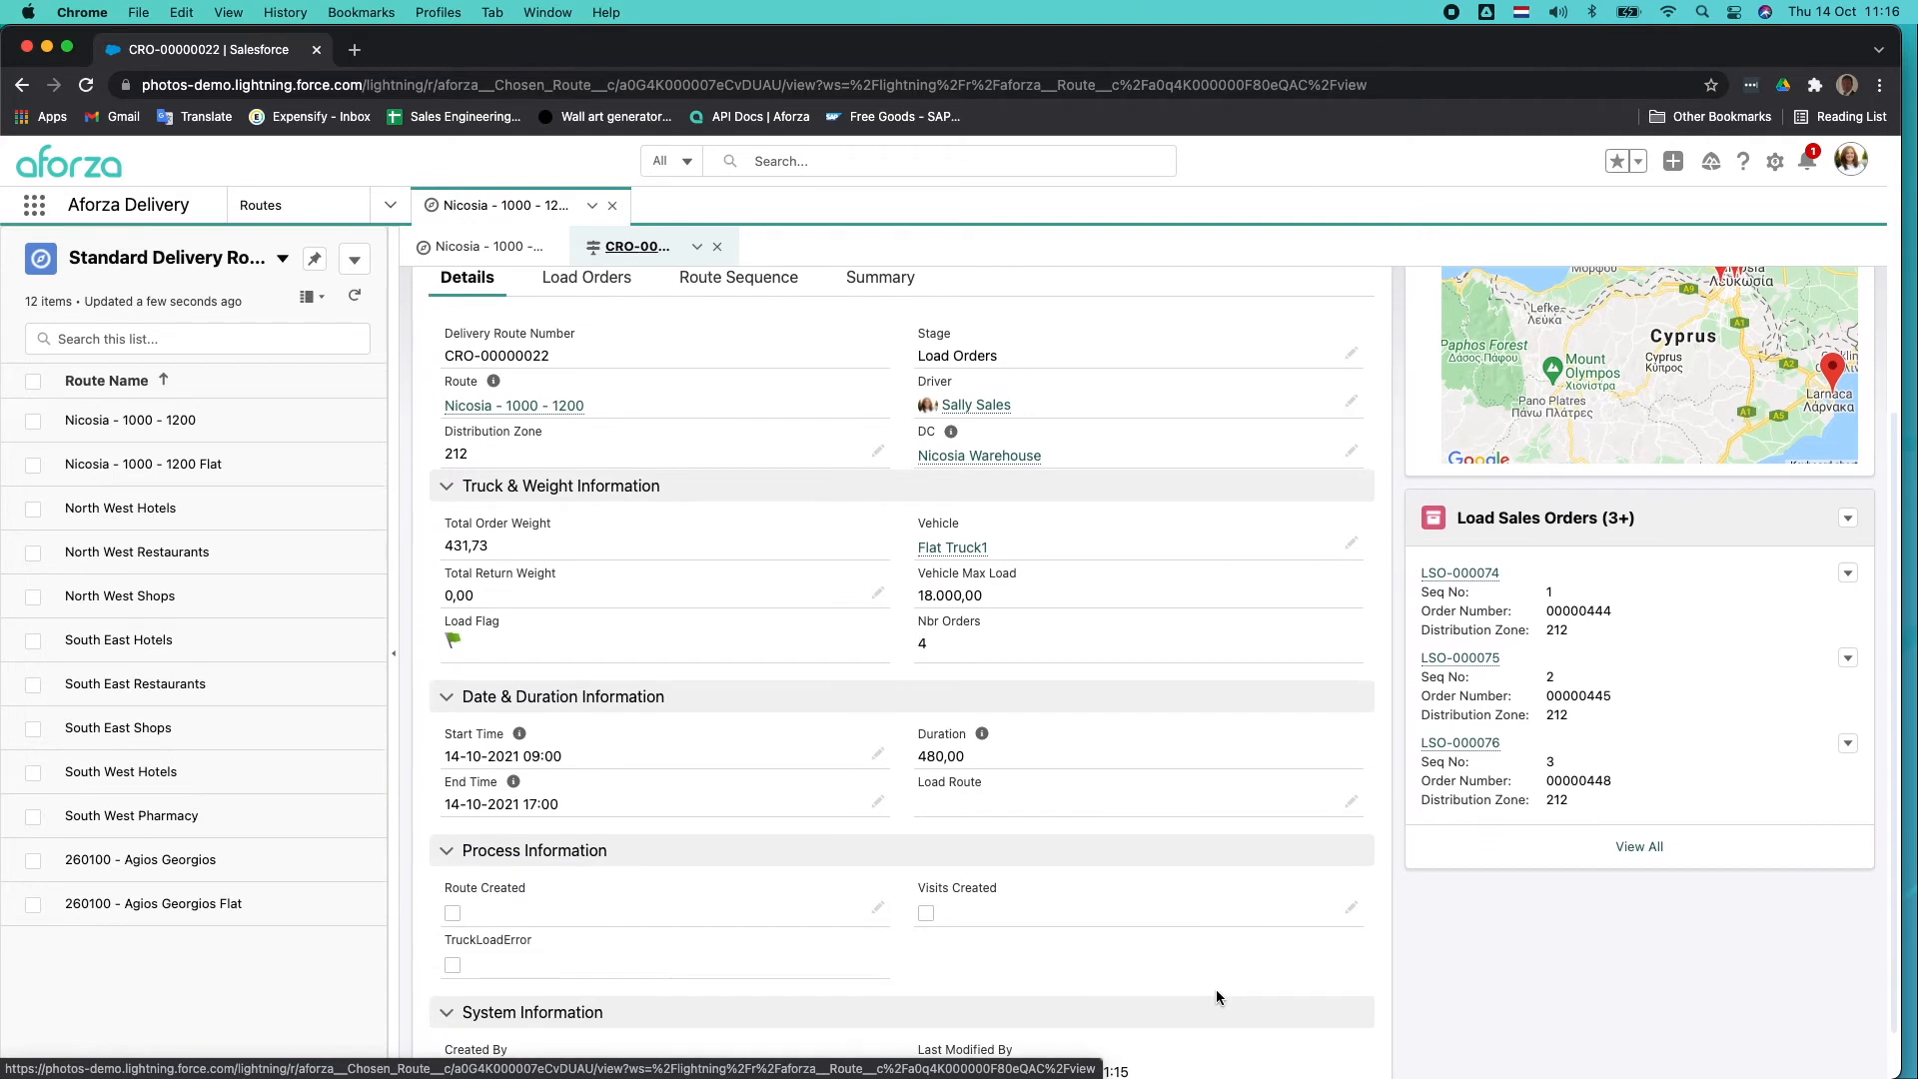
pyautogui.scroll(3, 1217, 997)
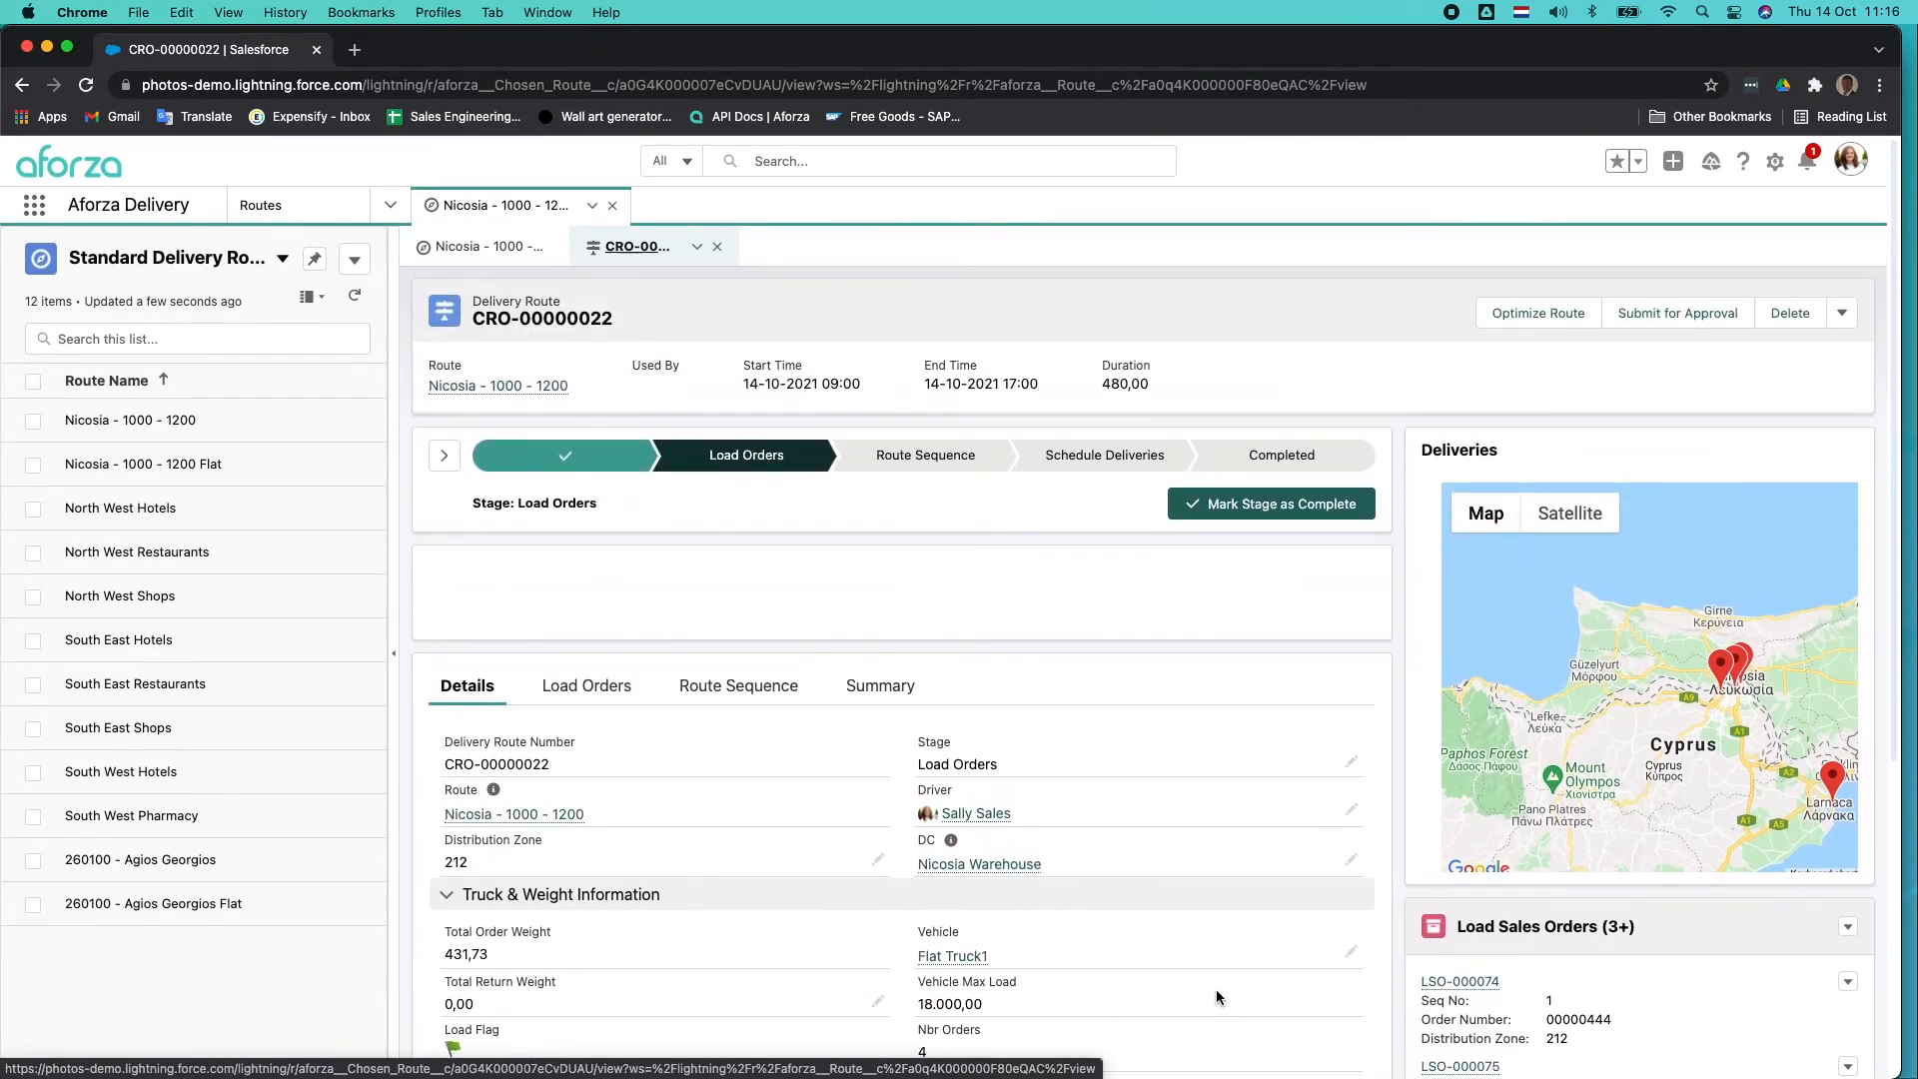
pyautogui.press('super+r')
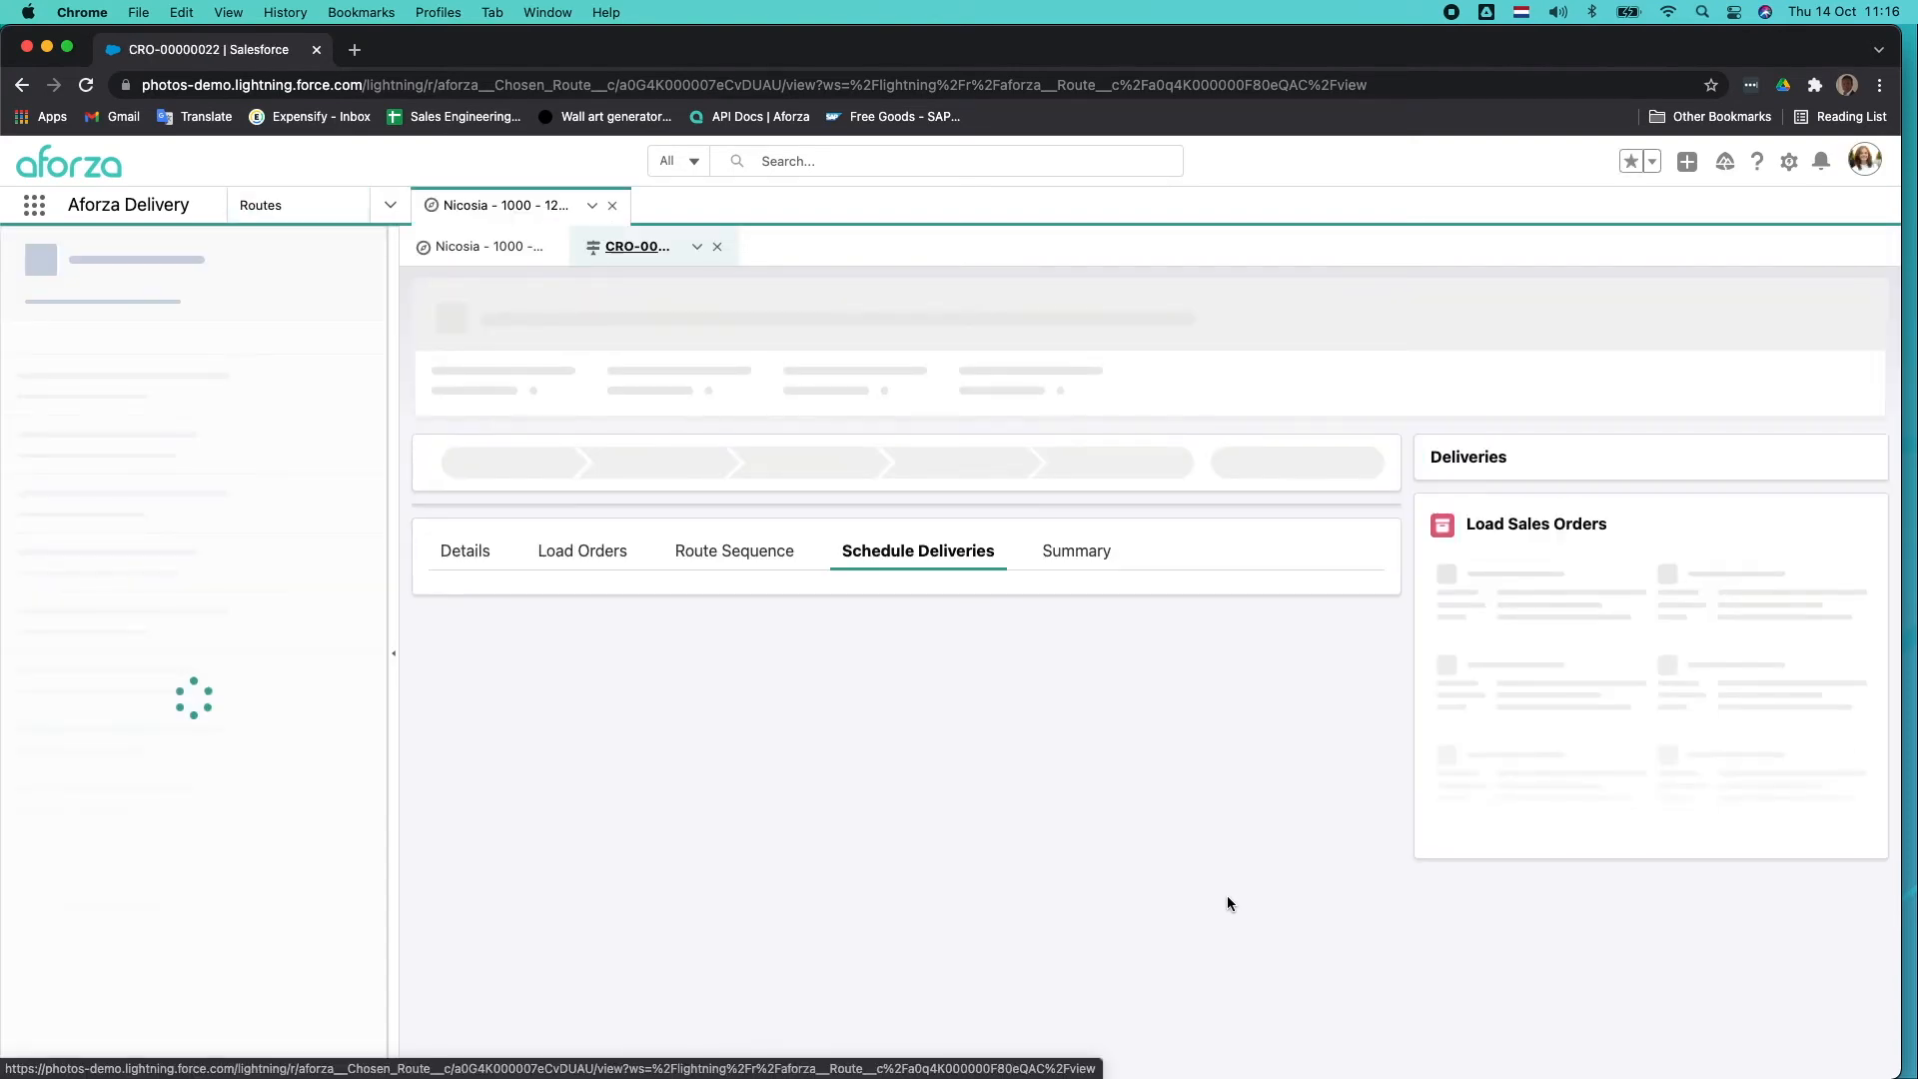
pyautogui.scroll(-1, 1219, 899)
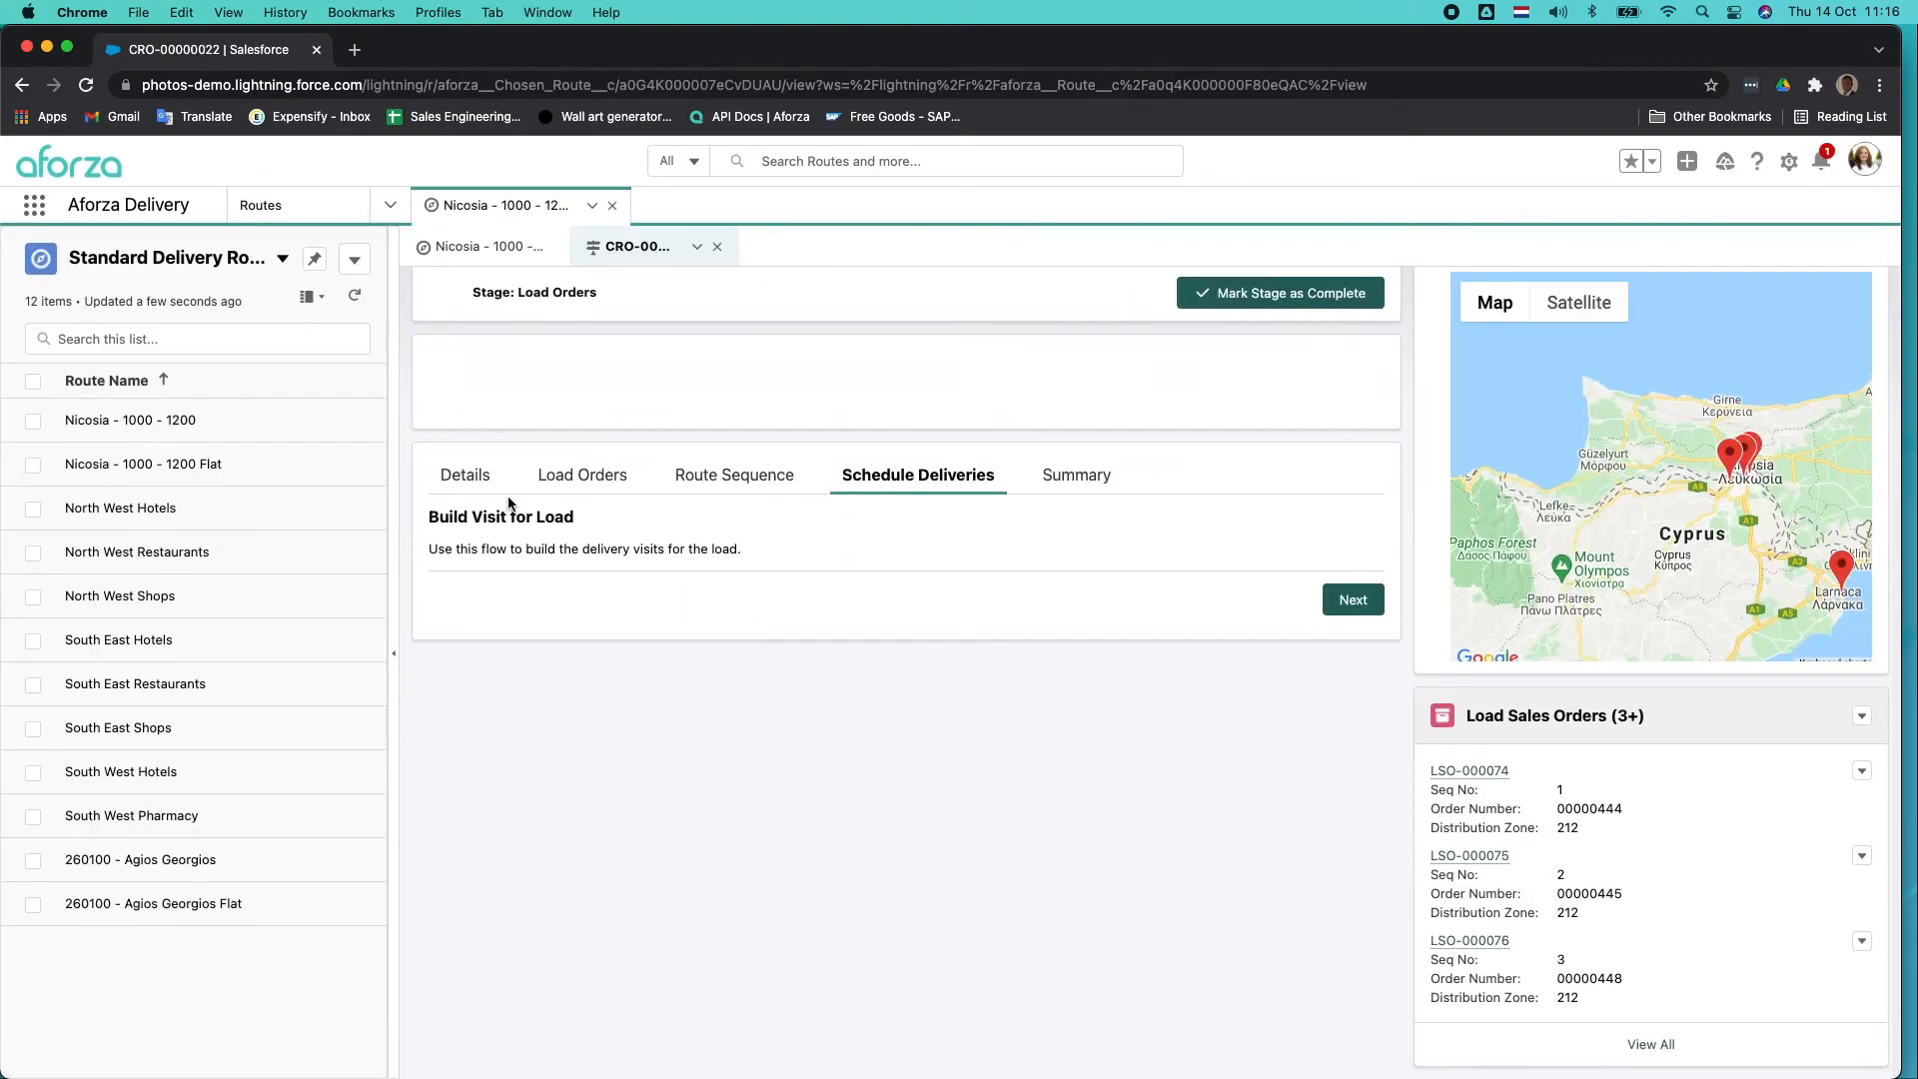
# Review the delivery route's details, including its truck and weight information, dates and linked load route.
pyautogui.click(463, 477)
pyautogui.scroll(-5, 799, 600)
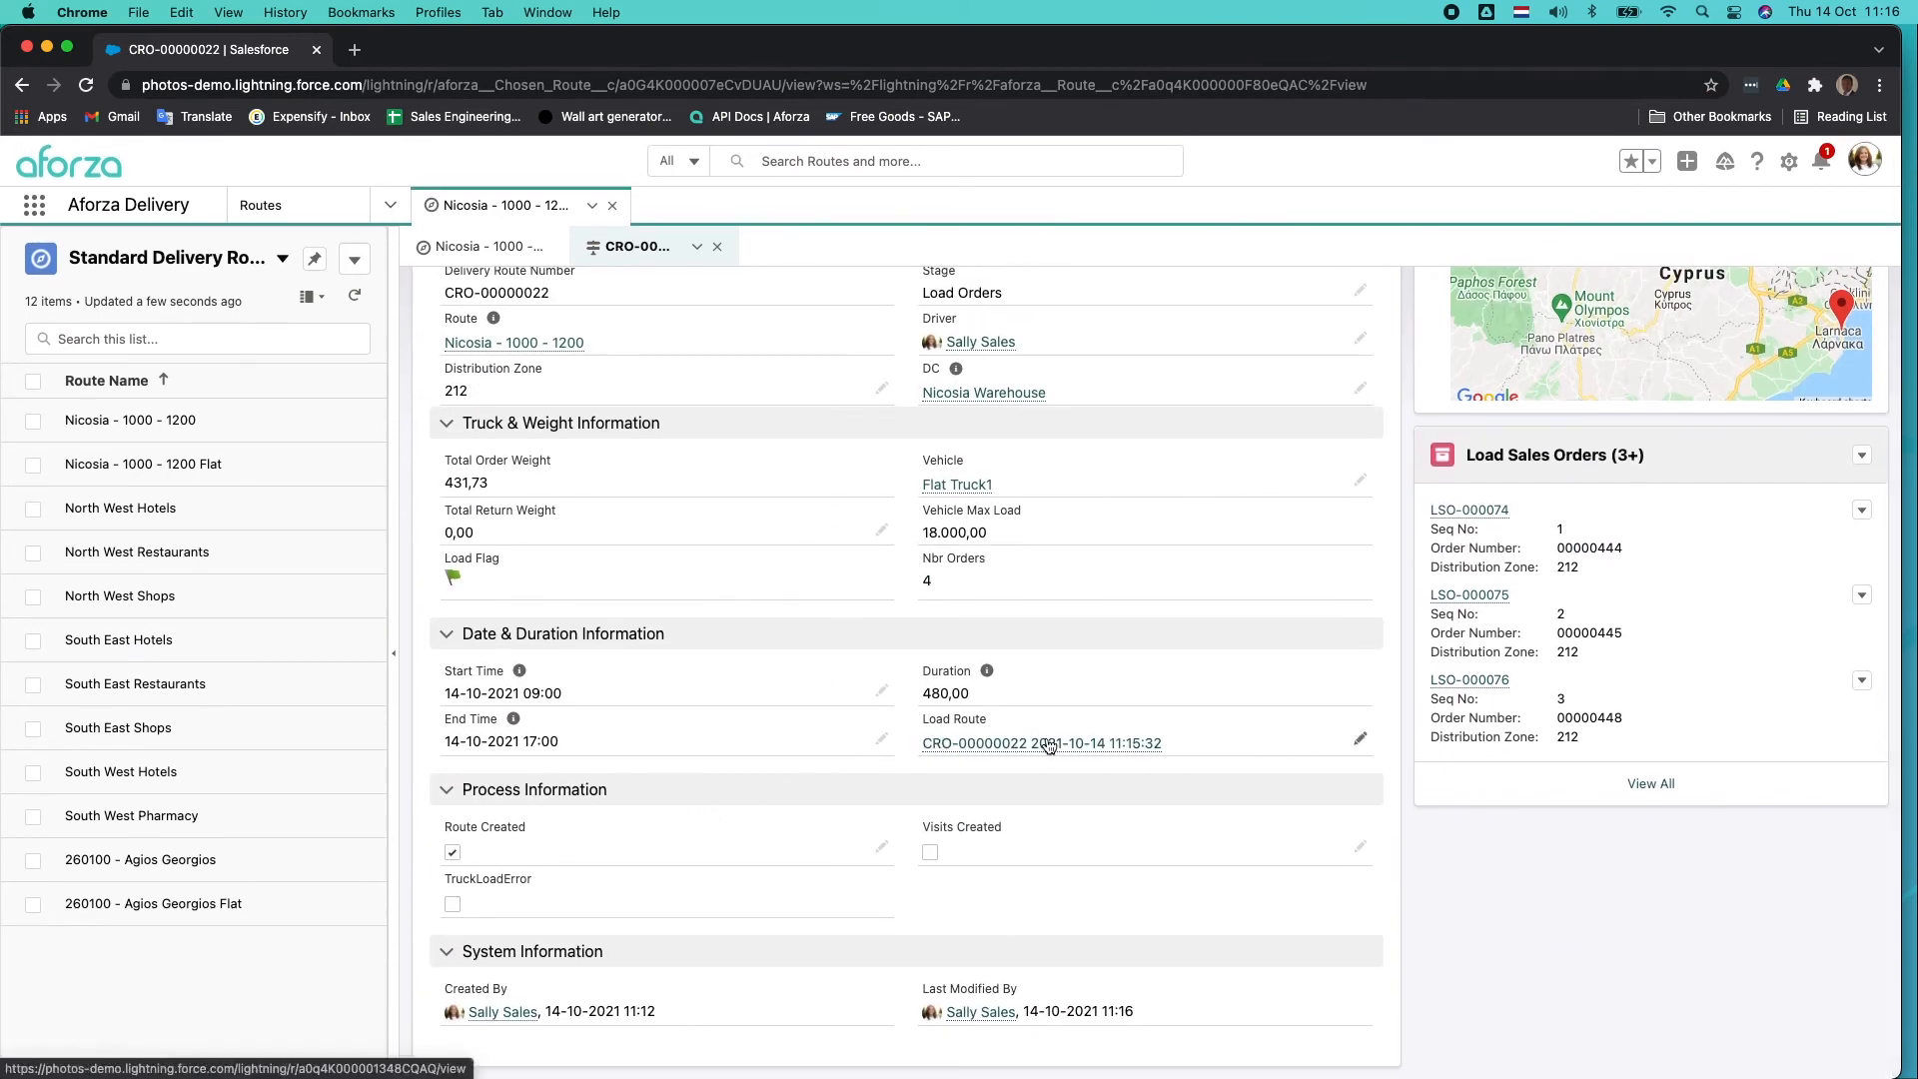
pyautogui.scroll(1, 1072, 751)
pyautogui.scroll(5, 1072, 752)
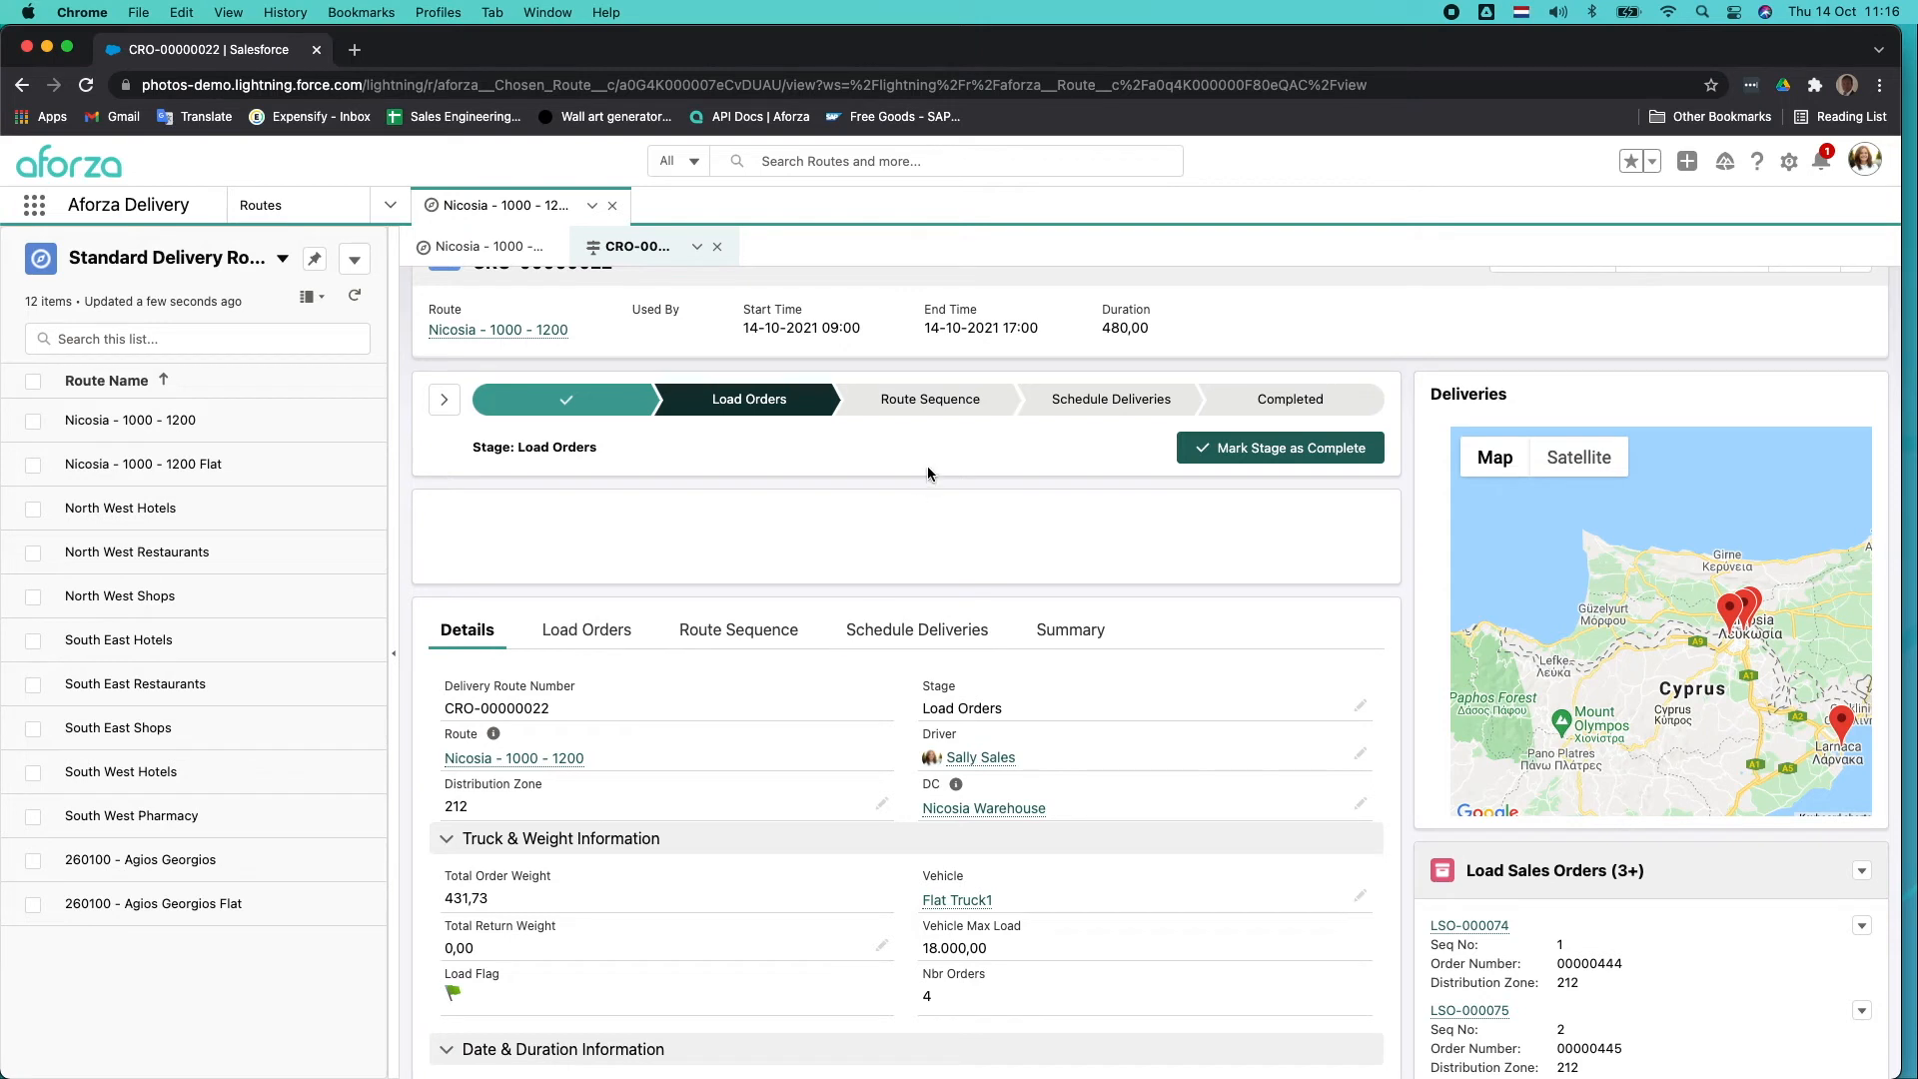
pyautogui.click(390, 205)
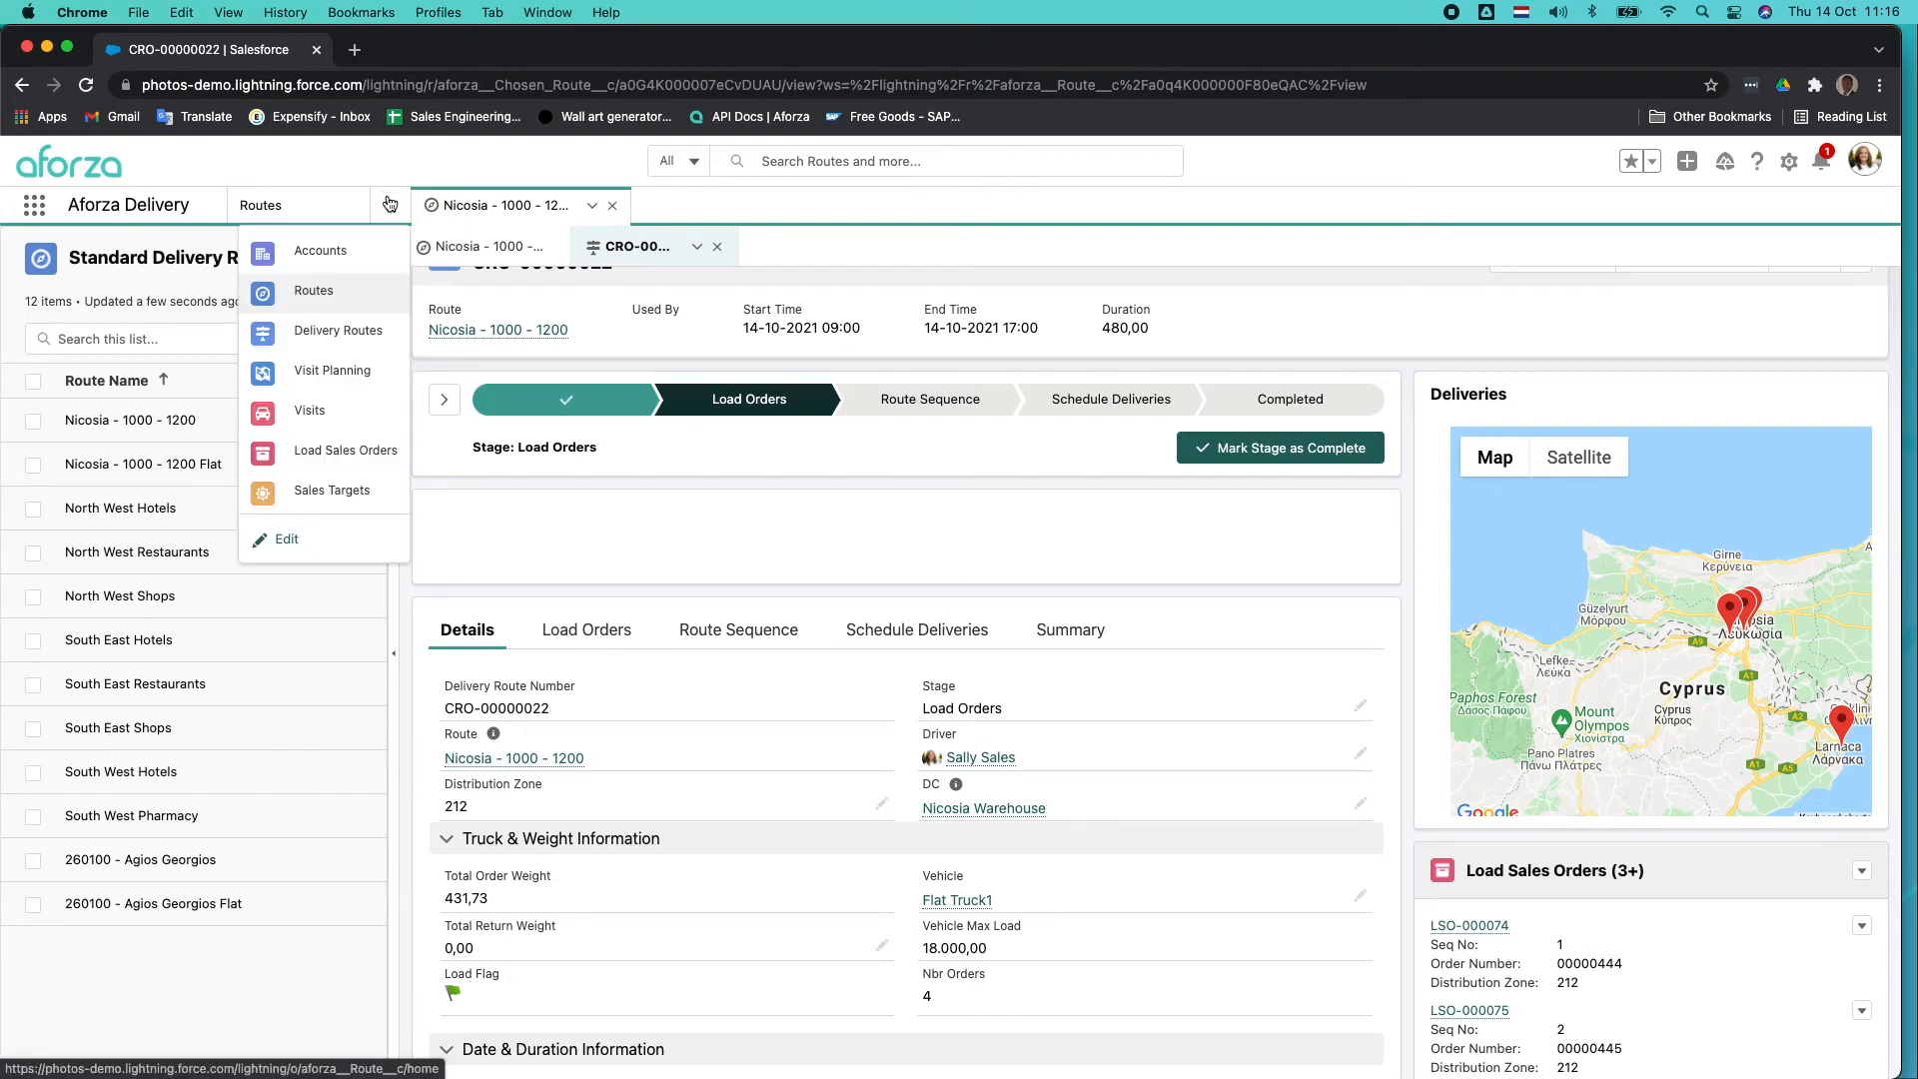
pyautogui.click(341, 371)
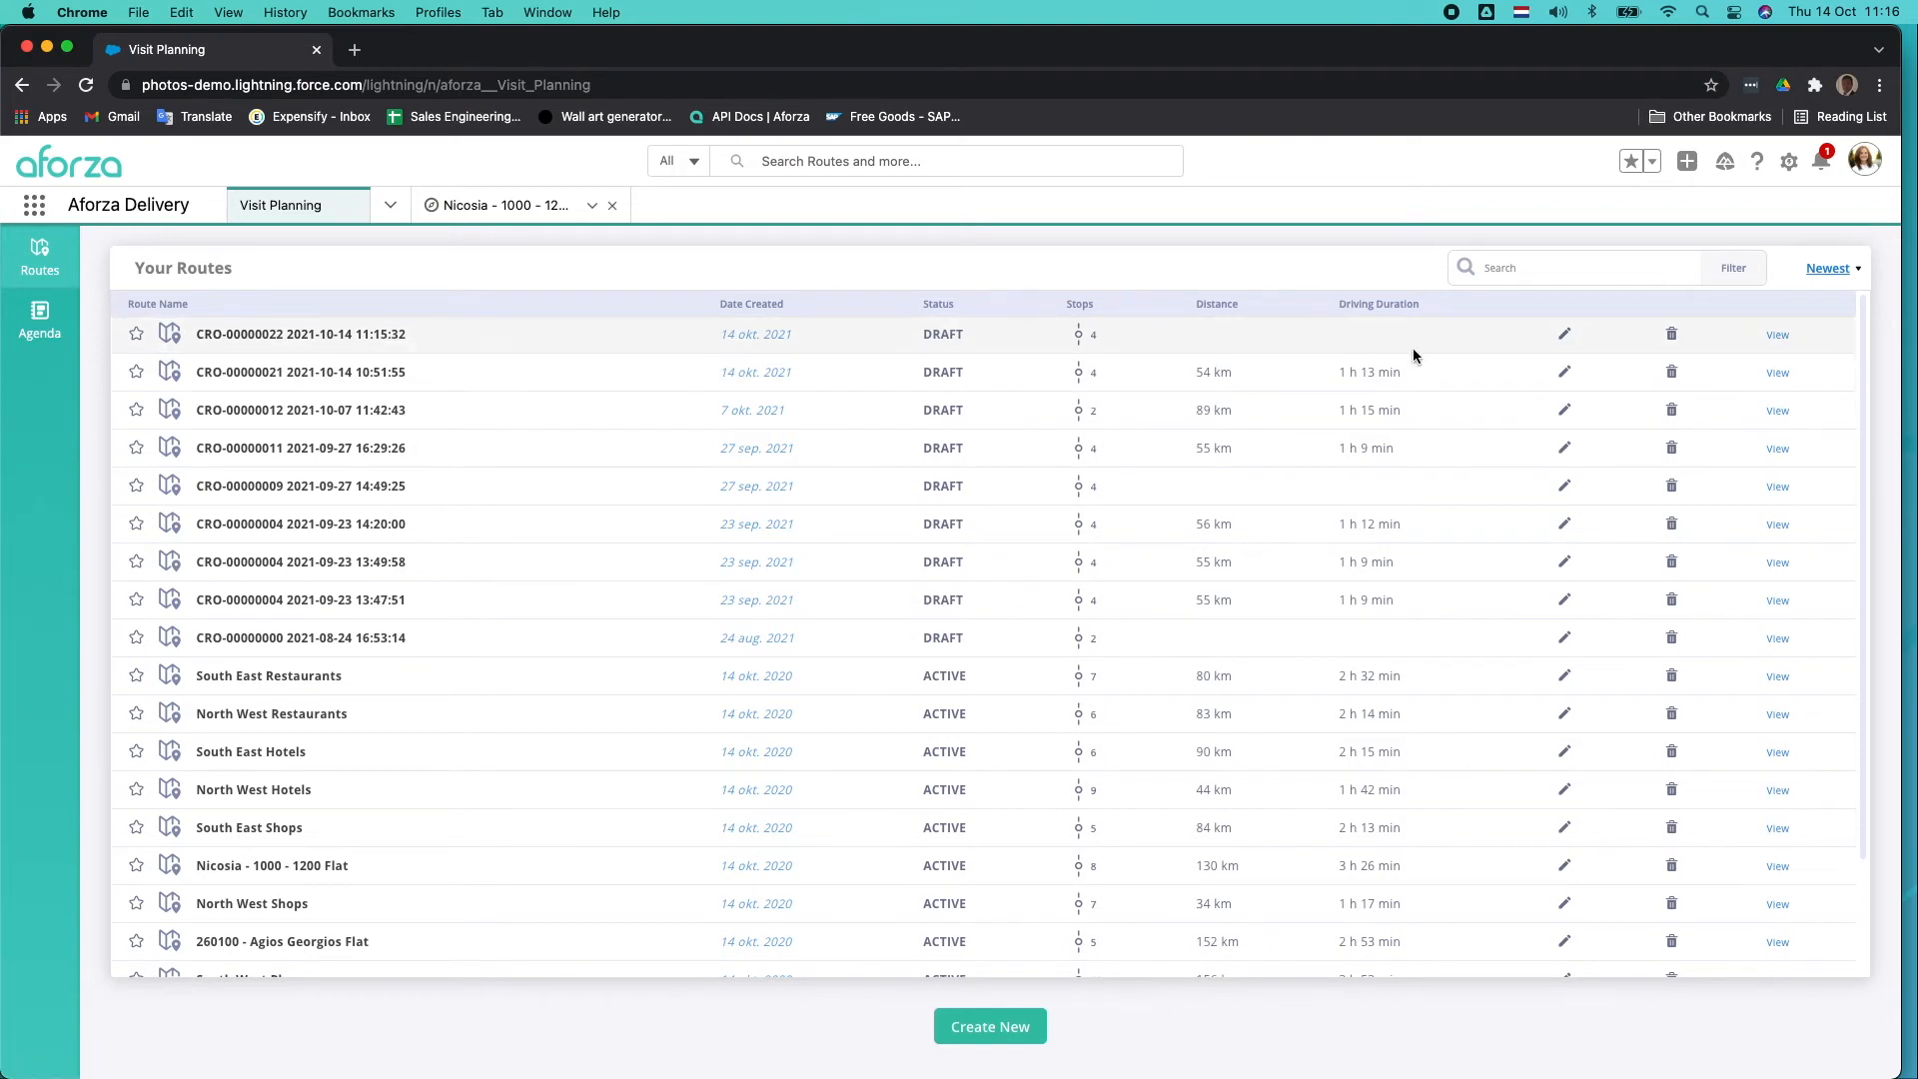
pyautogui.click(1563, 337)
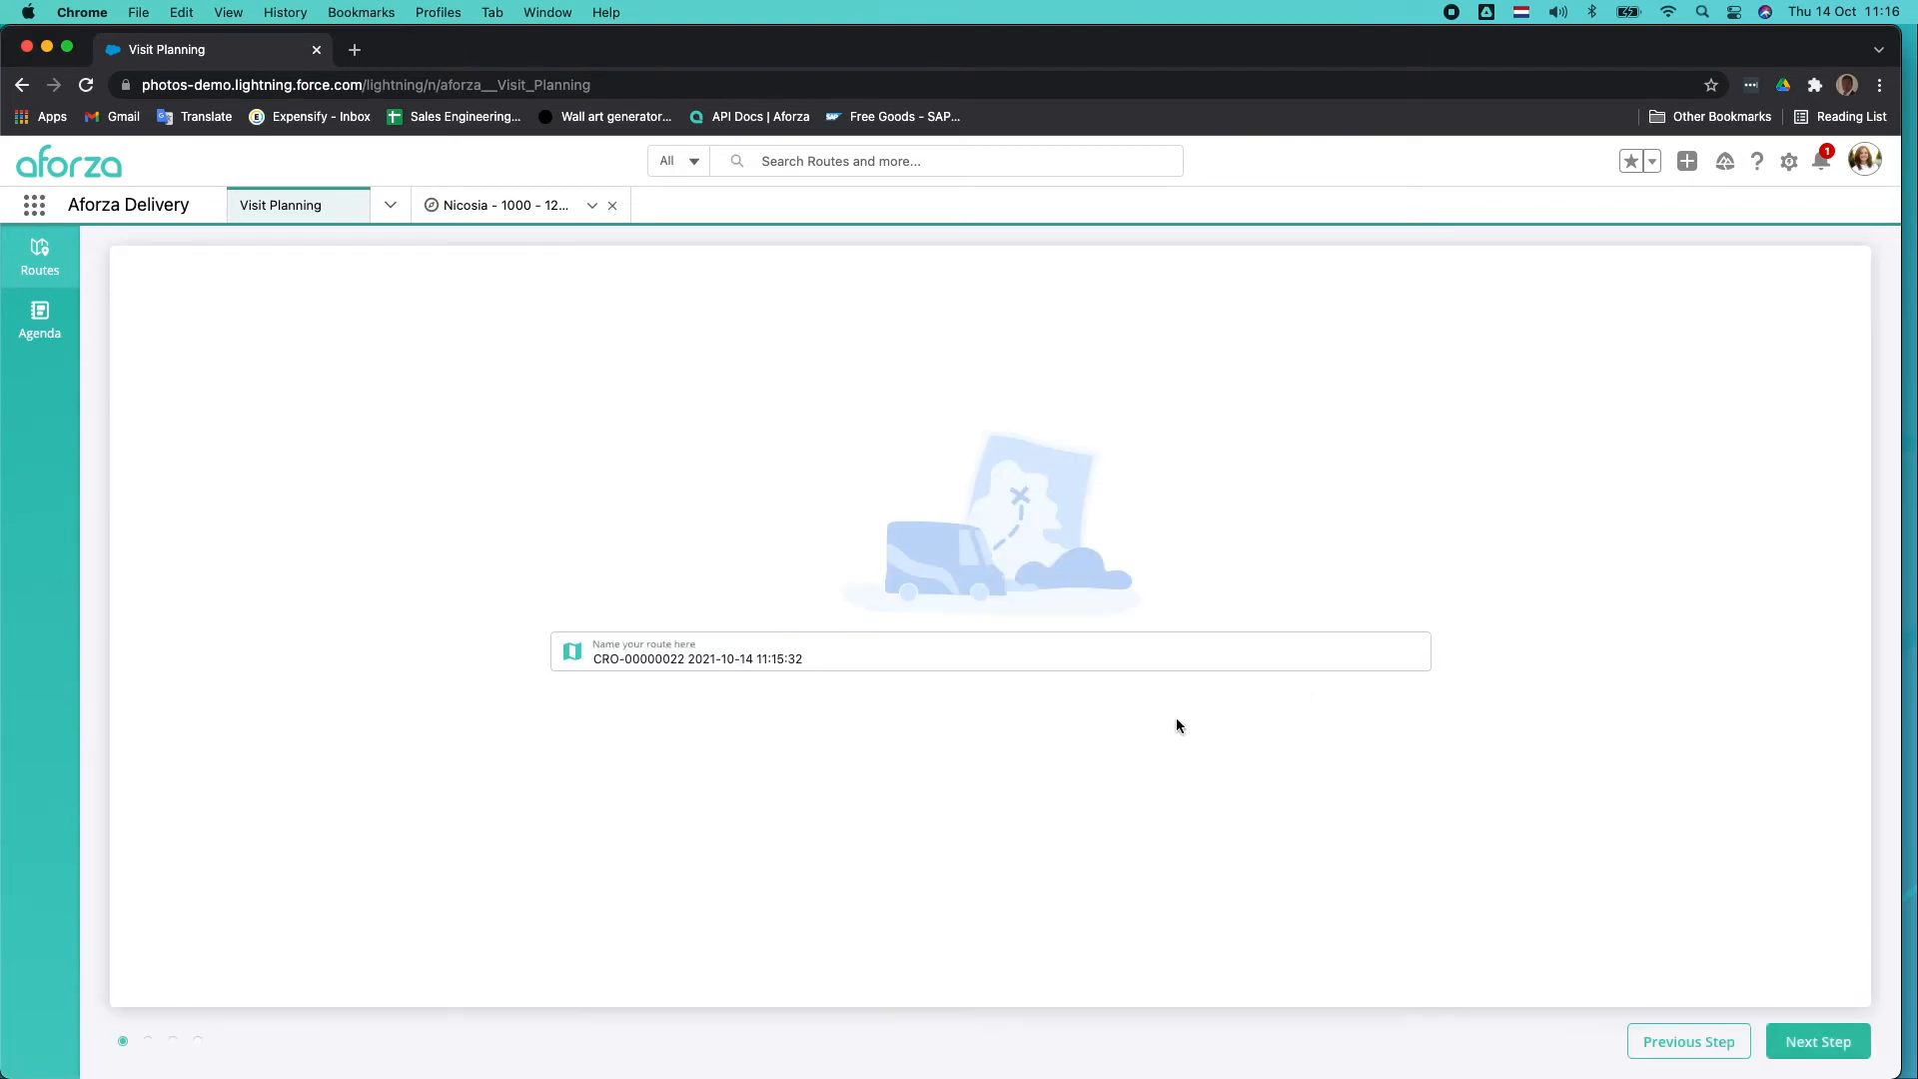
pyautogui.click(1780, 1049)
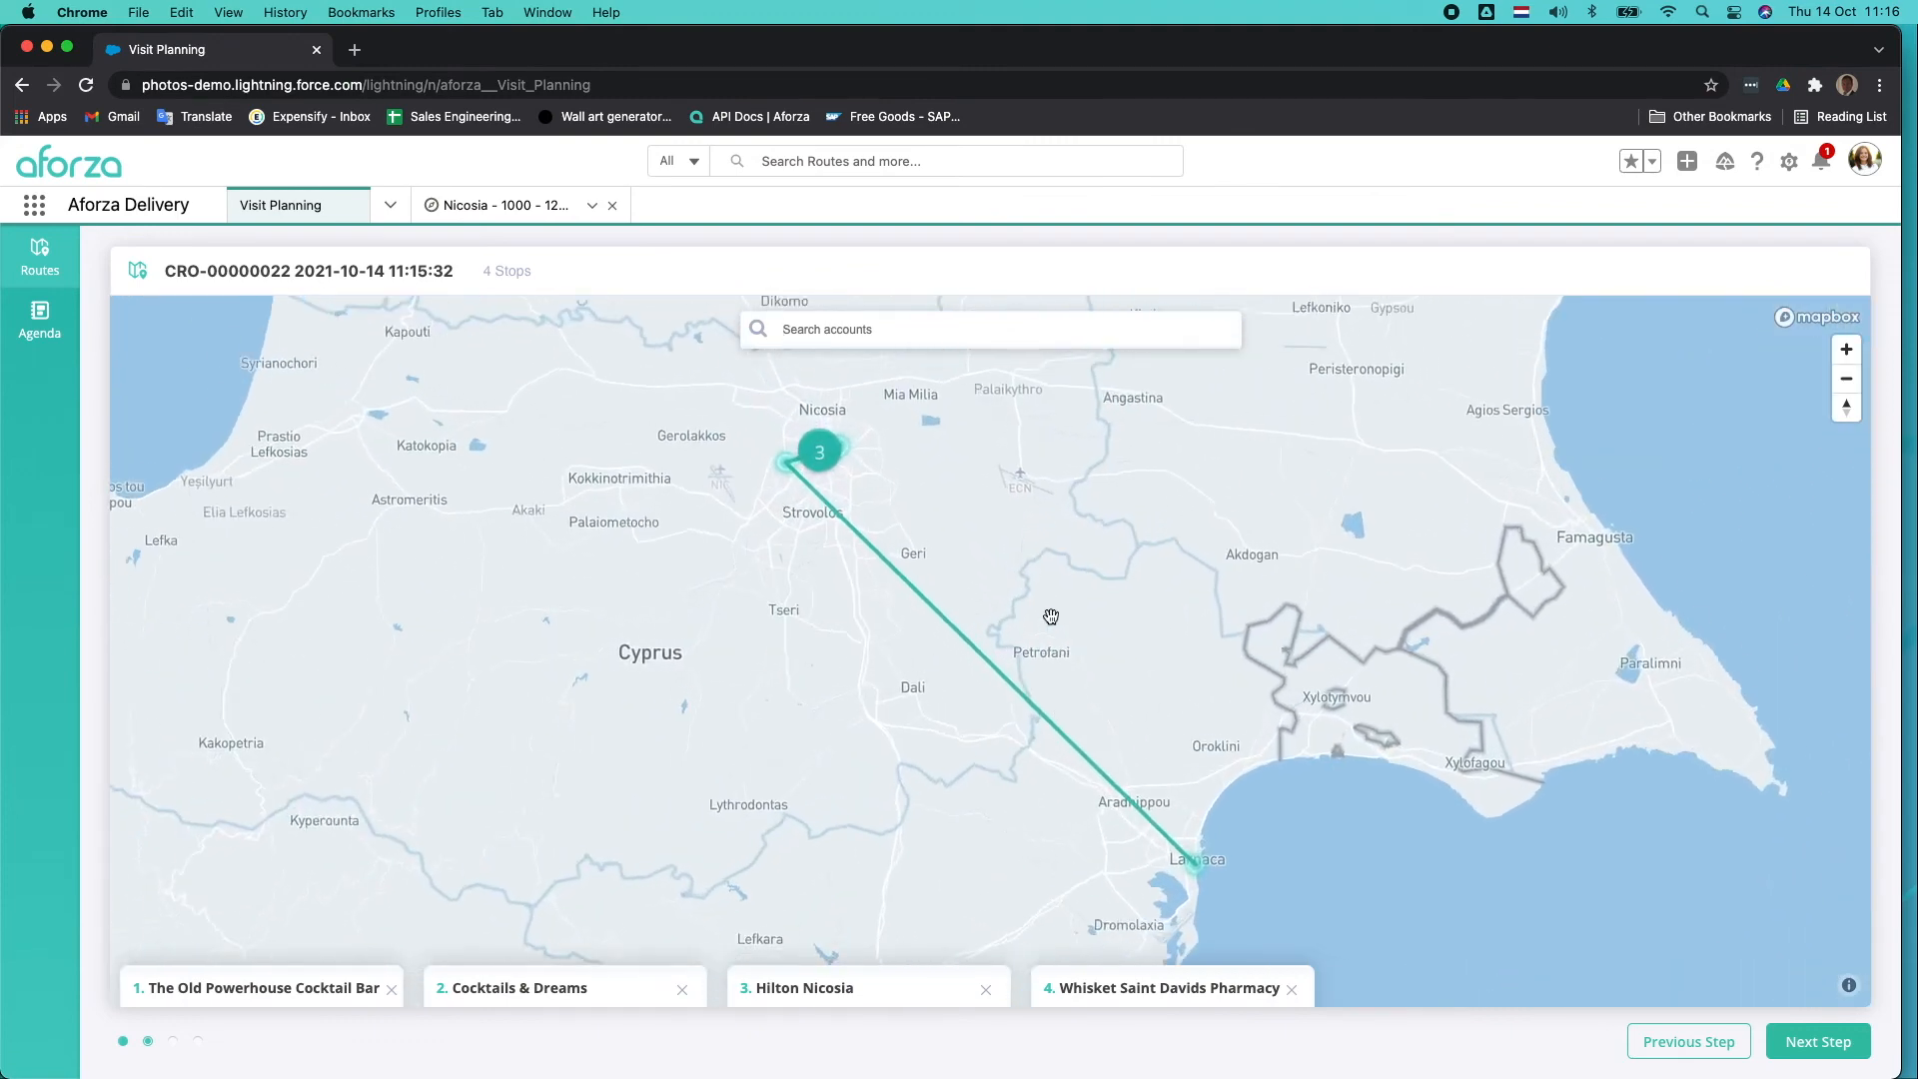
pyautogui.moveTo(1195, 965); pyautogui.dragTo(456, 992)
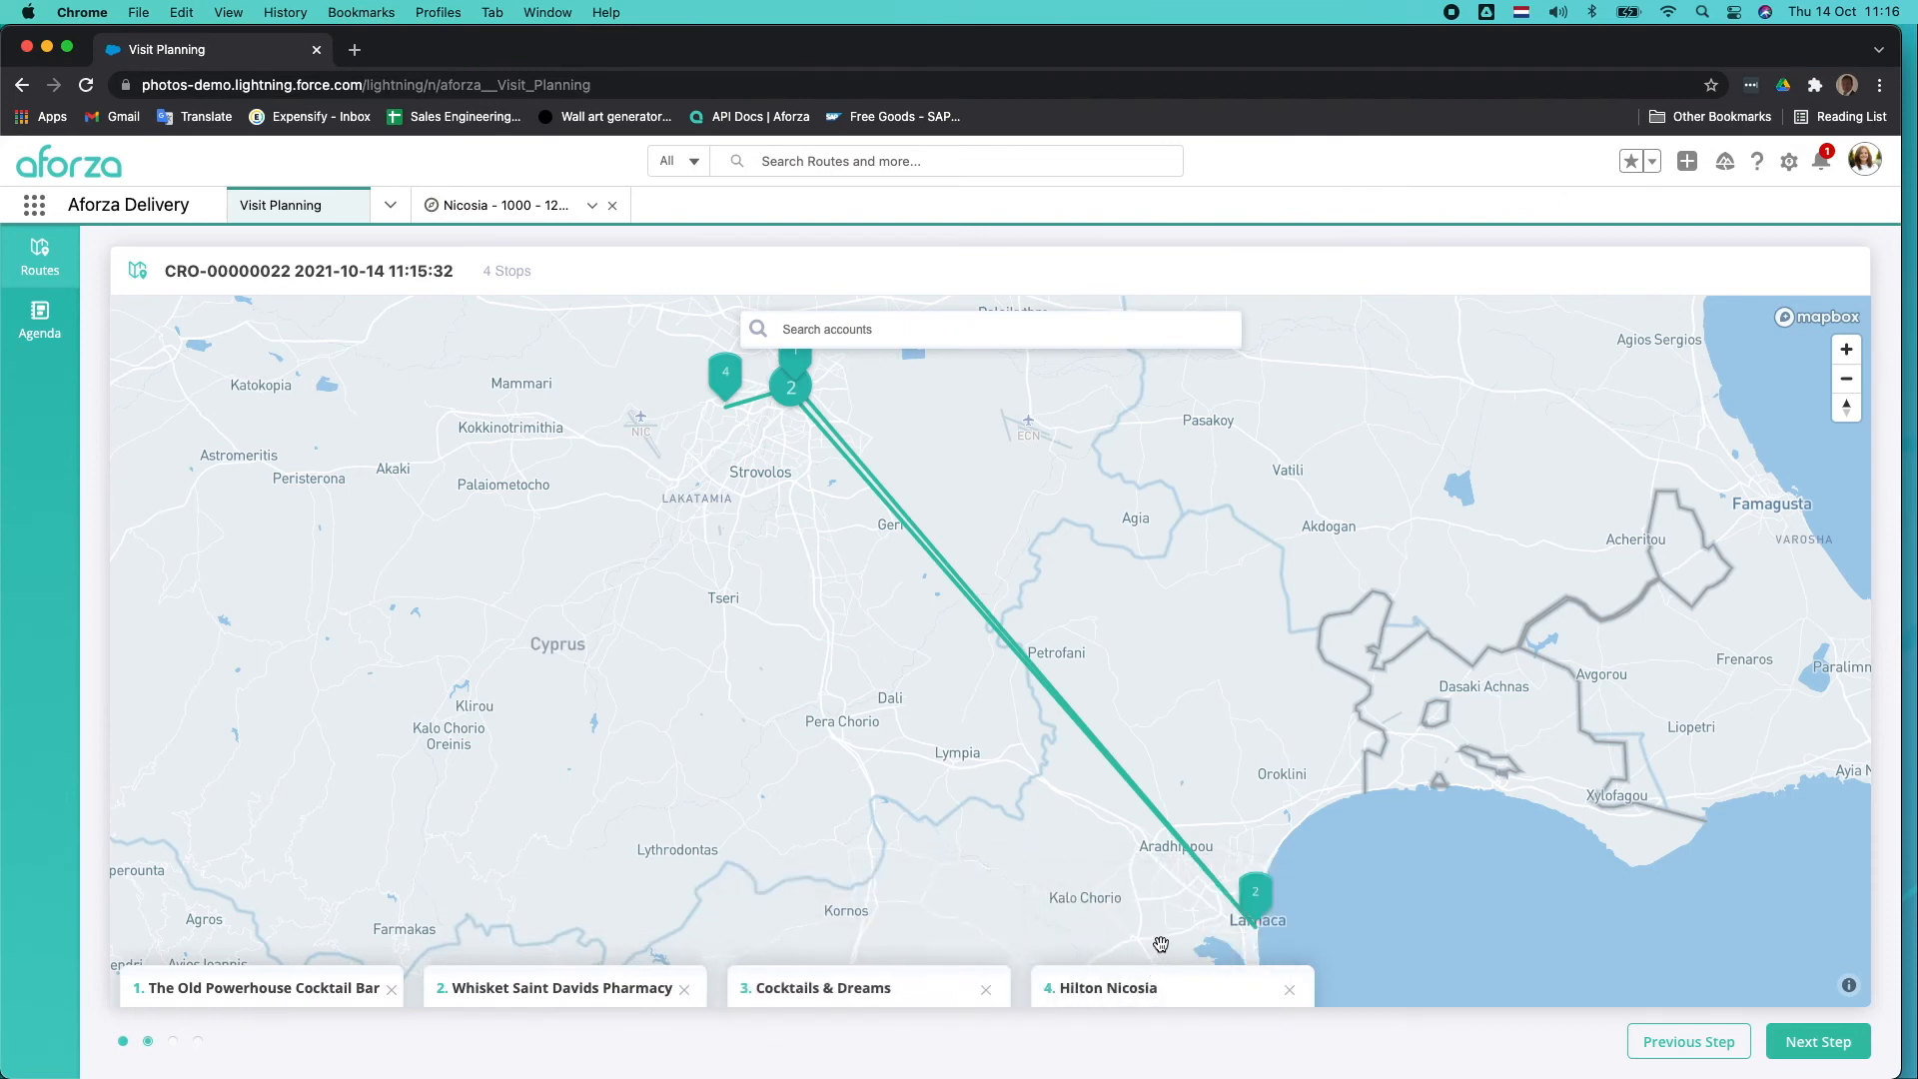
pyautogui.click(1799, 1044)
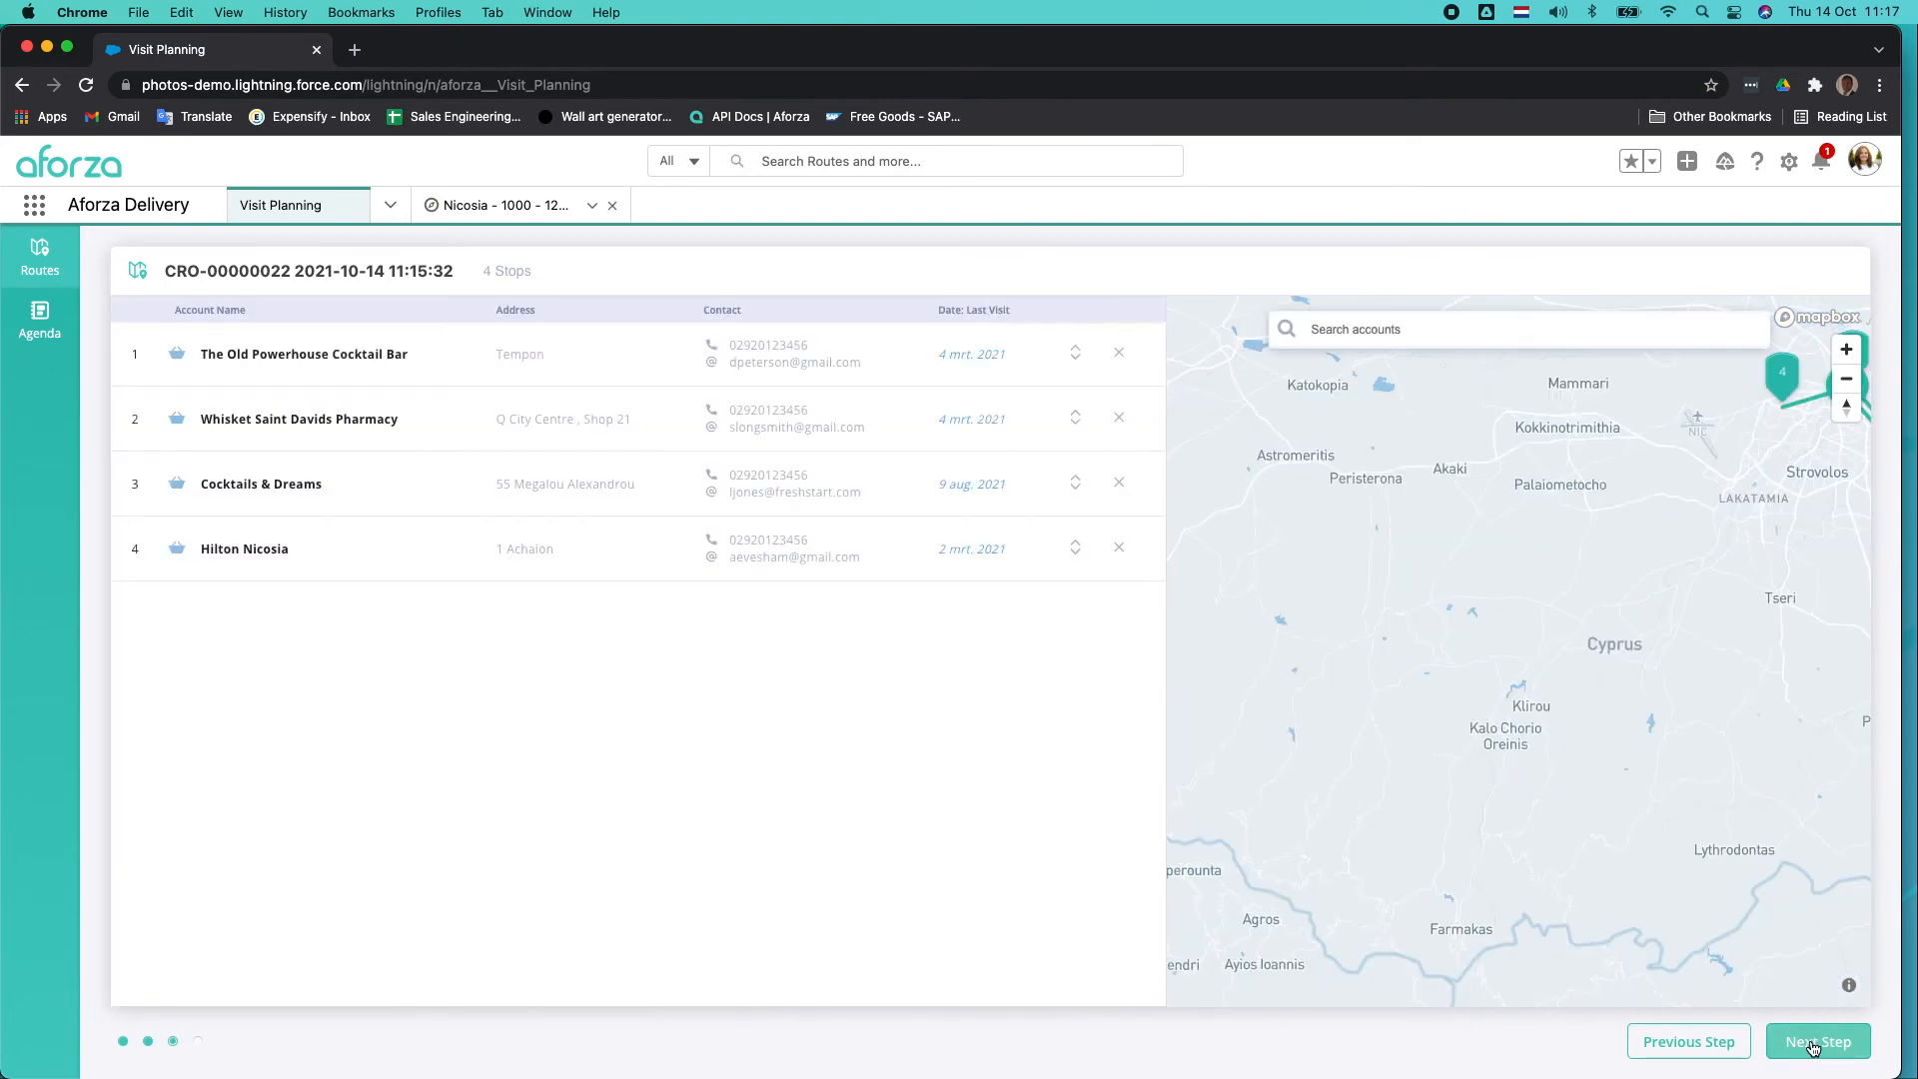
pyautogui.click(1805, 1044)
pyautogui.click(1811, 1044)
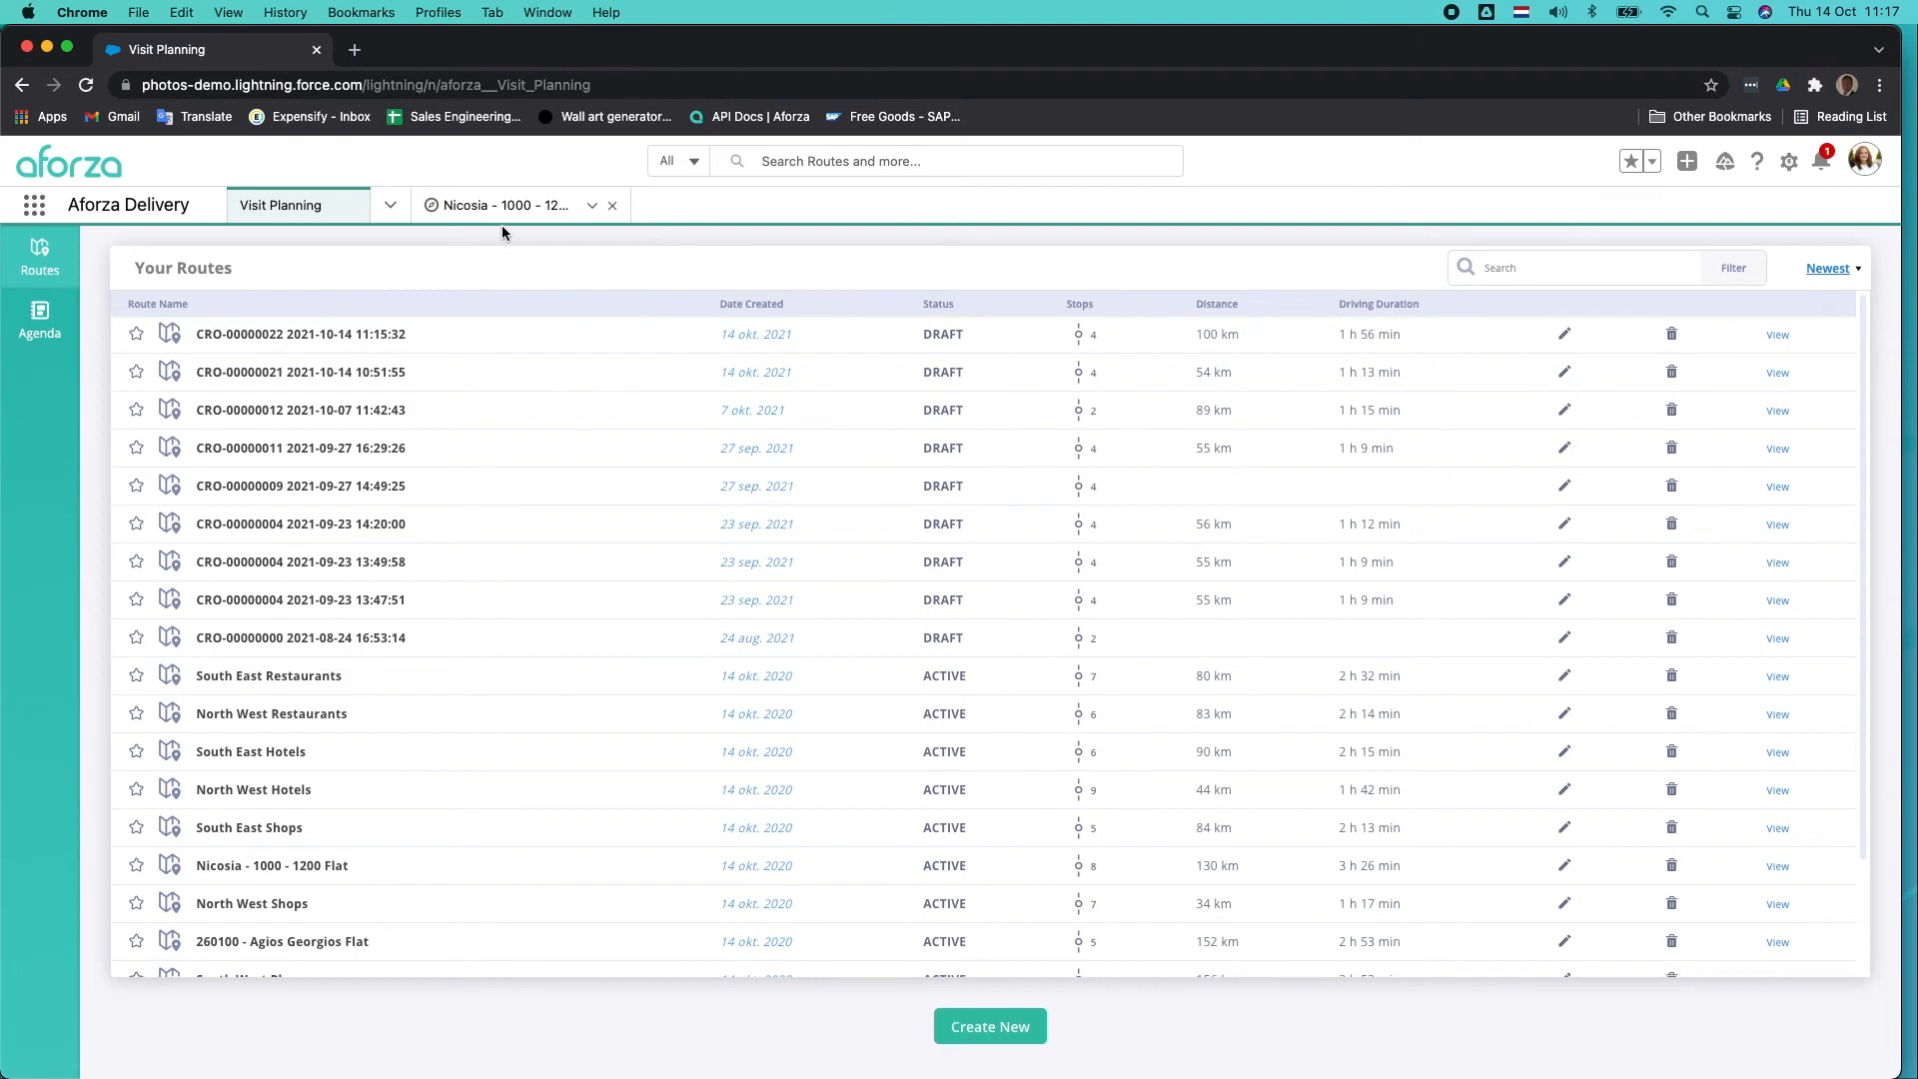
# Return to the CRO-00000022 delivery route and run the Align Route Sequence flow to apply the changed stop order.
pyautogui.click(476, 208)
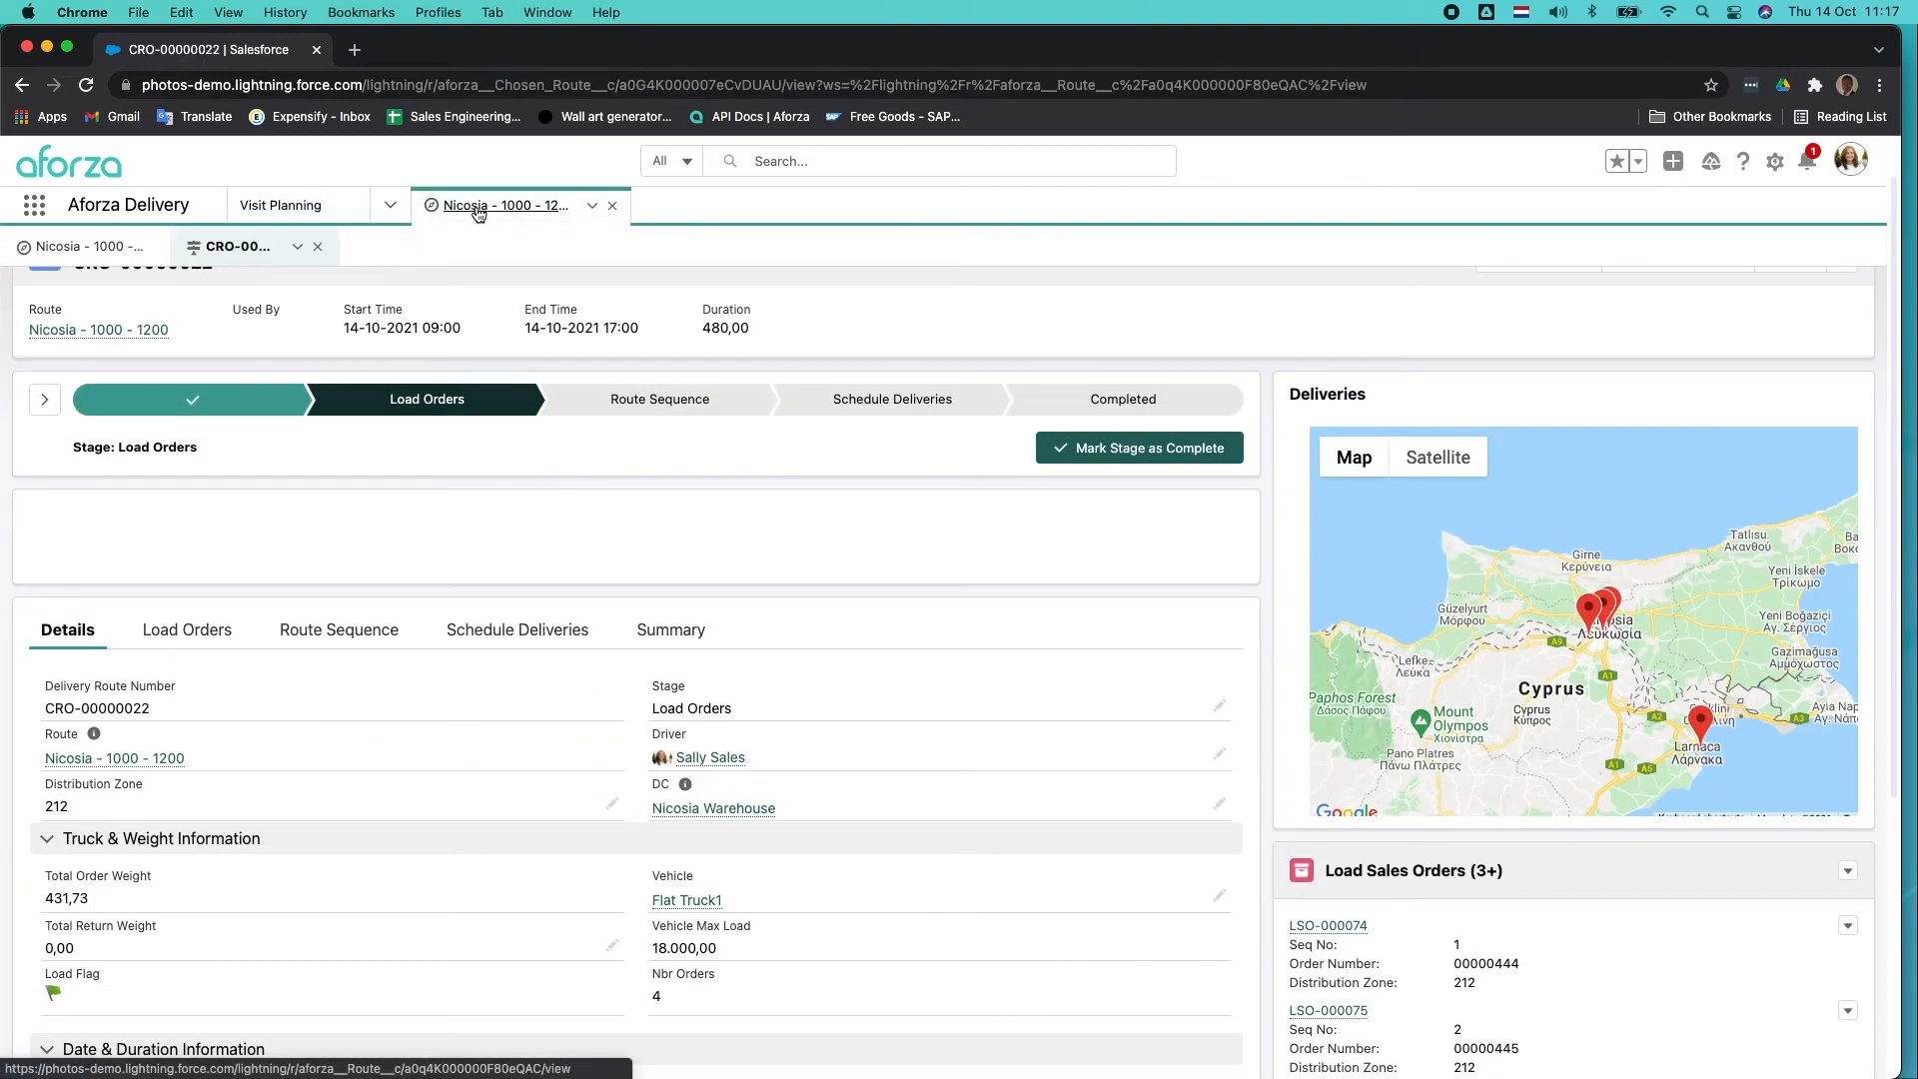
pyautogui.click(356, 641)
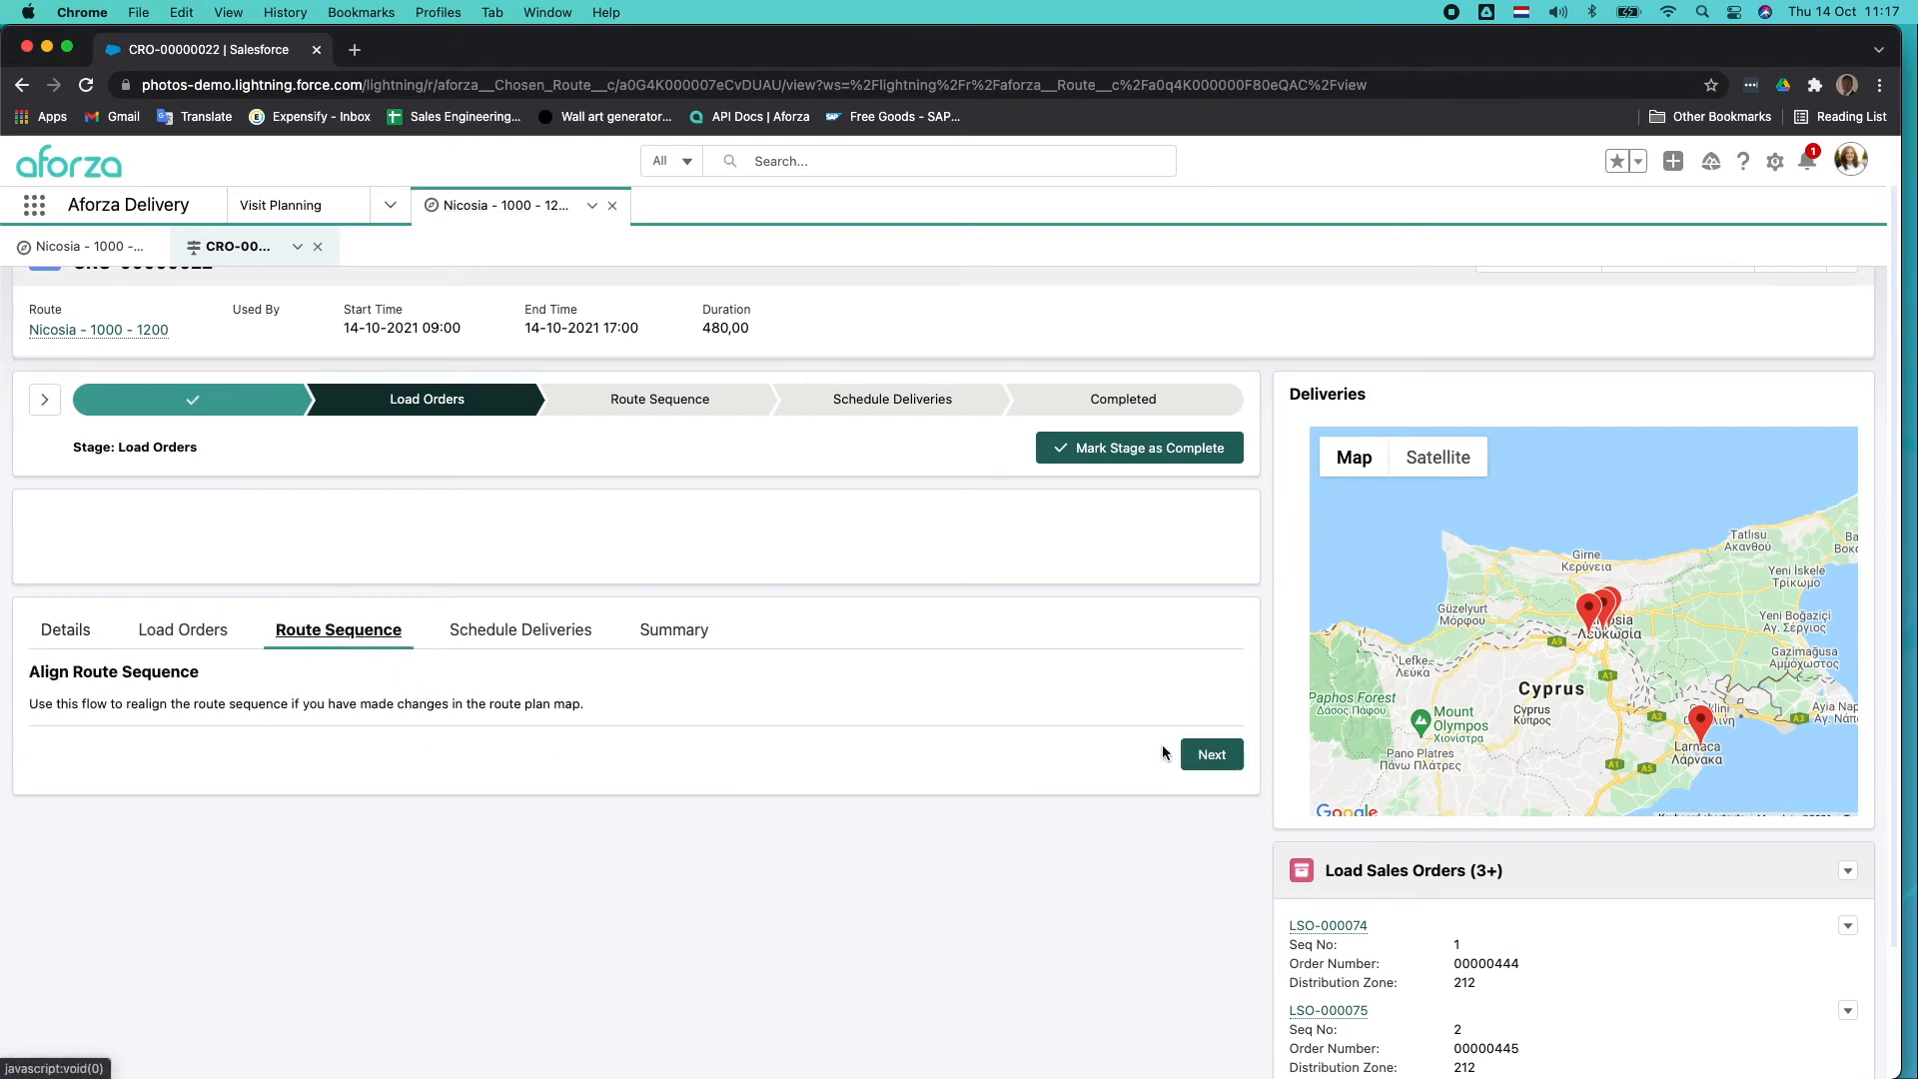
pyautogui.scroll(-1, 1207, 761)
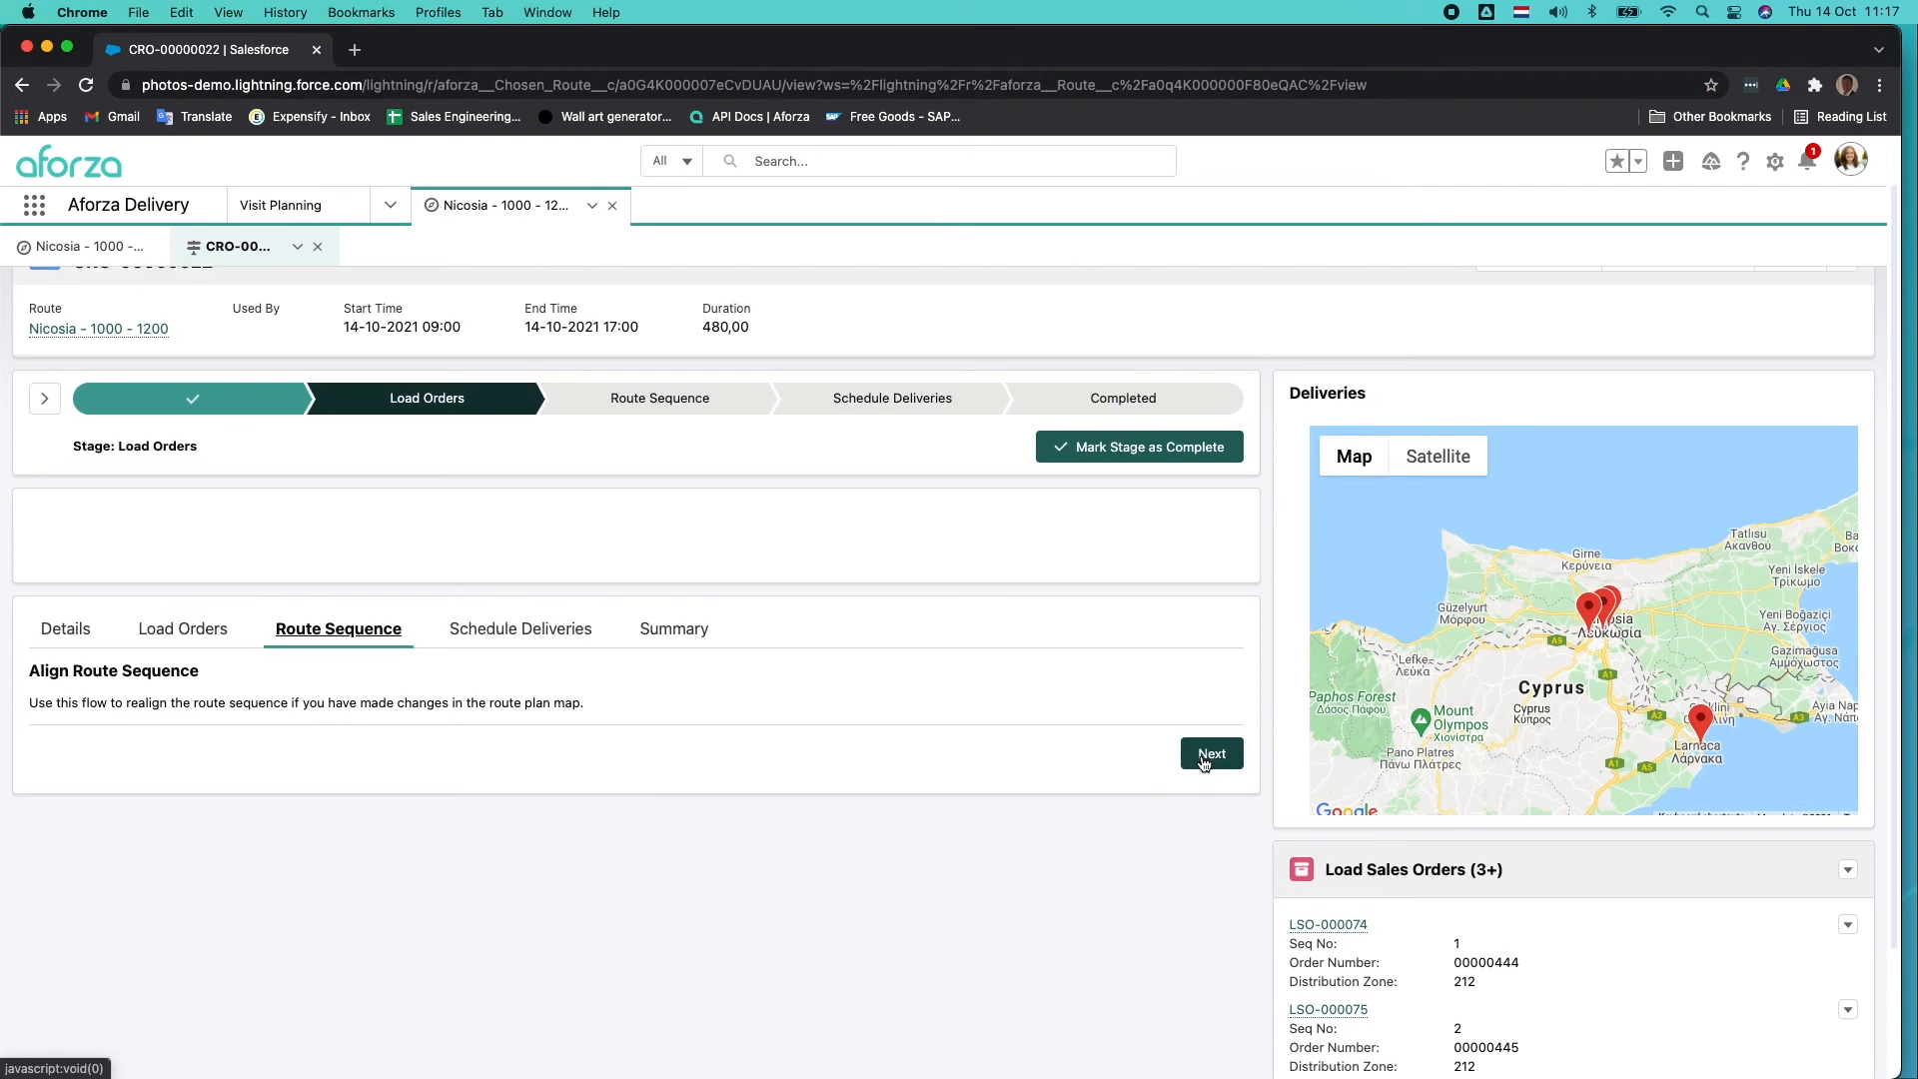
pyautogui.click(1205, 761)
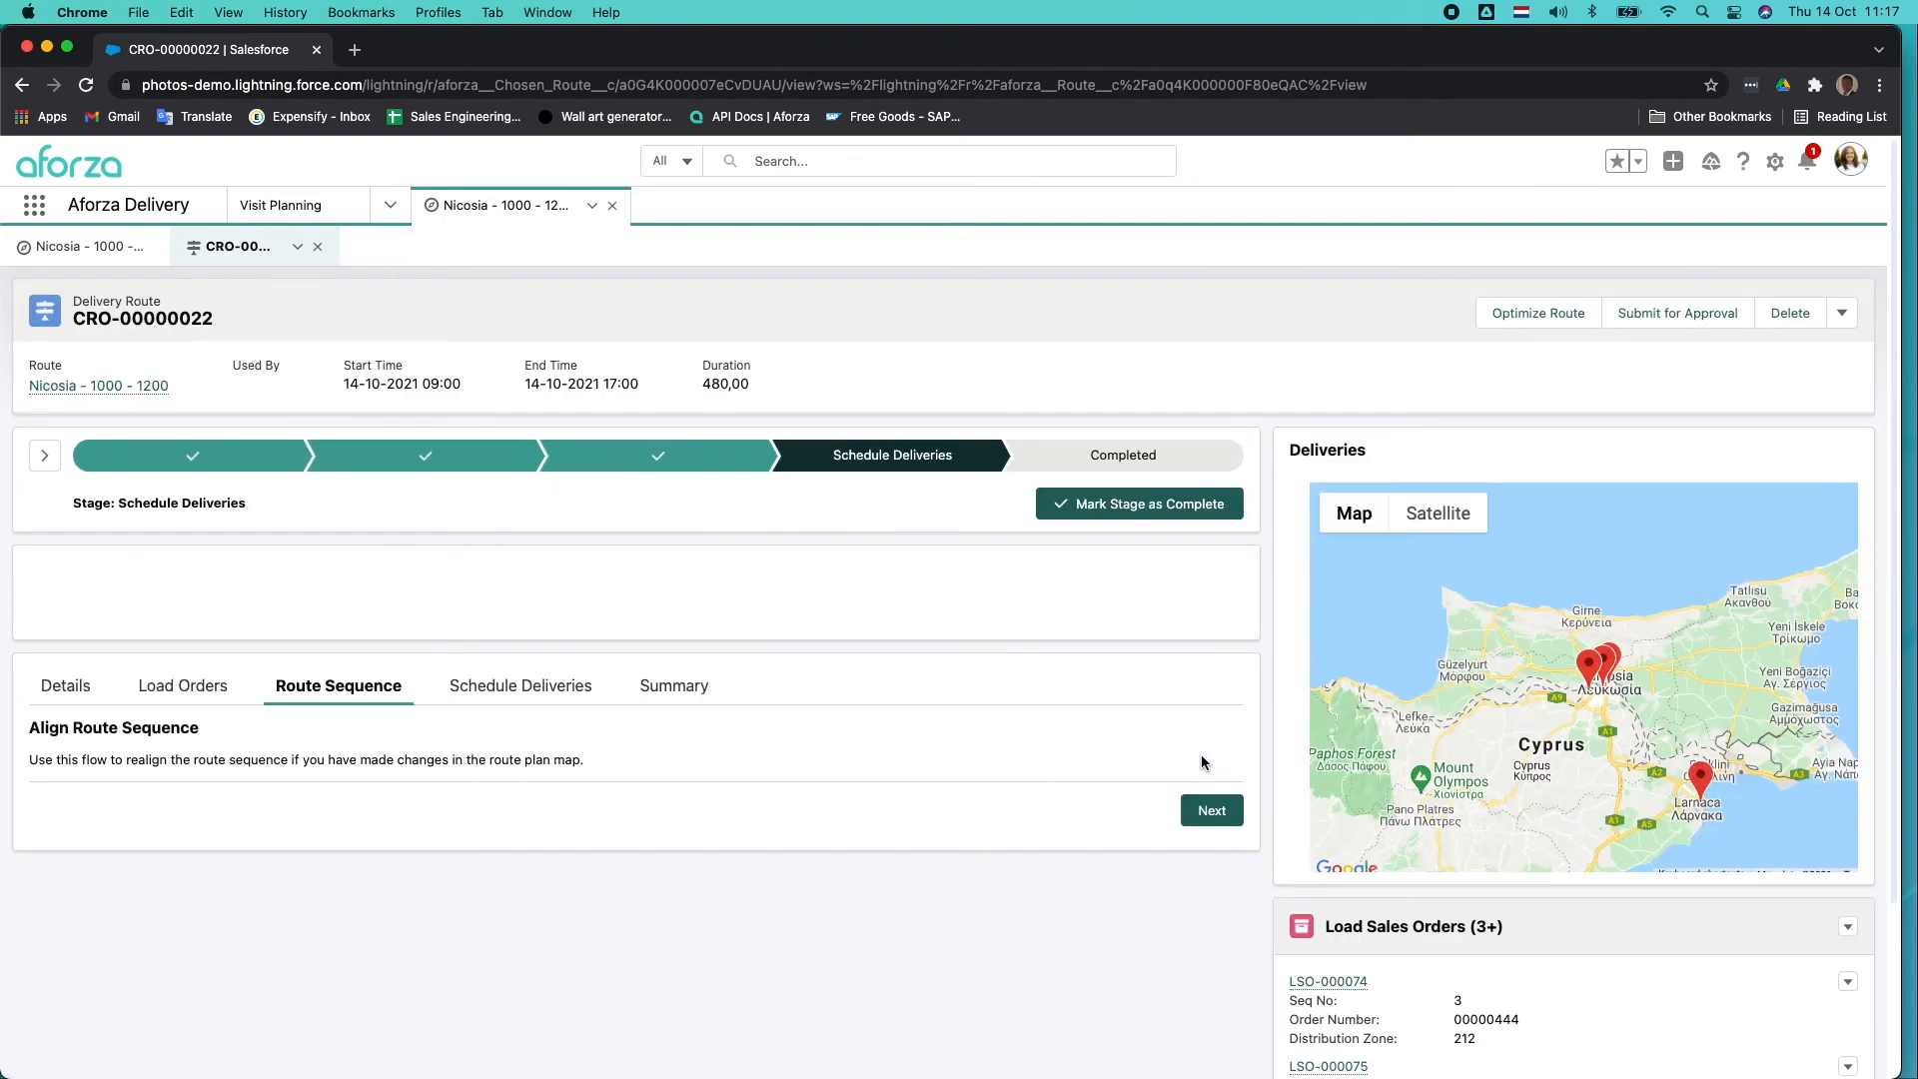
# Build the delivery visits and their delivery tasks for the load with the Build Visit for Load flow, and finish it.
pyautogui.scroll(-2, 1202, 762)
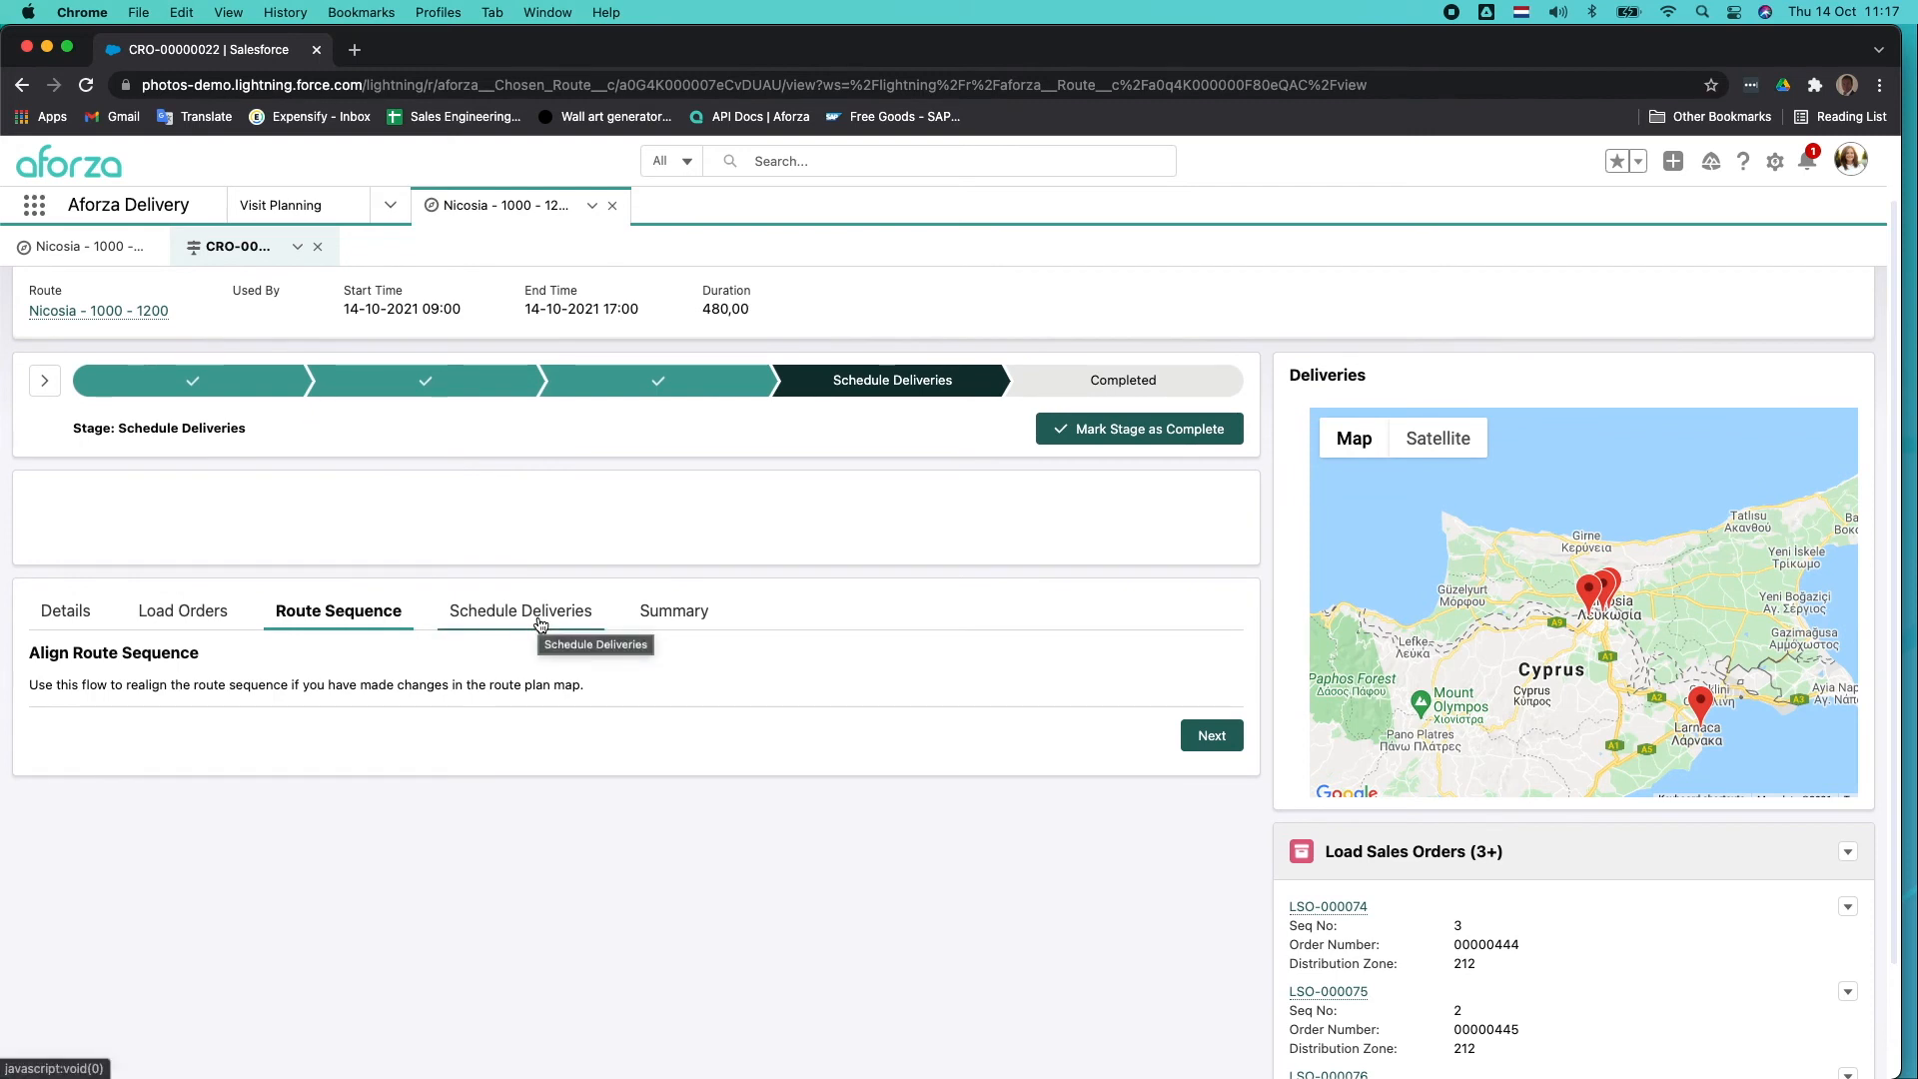
pyautogui.click(539, 624)
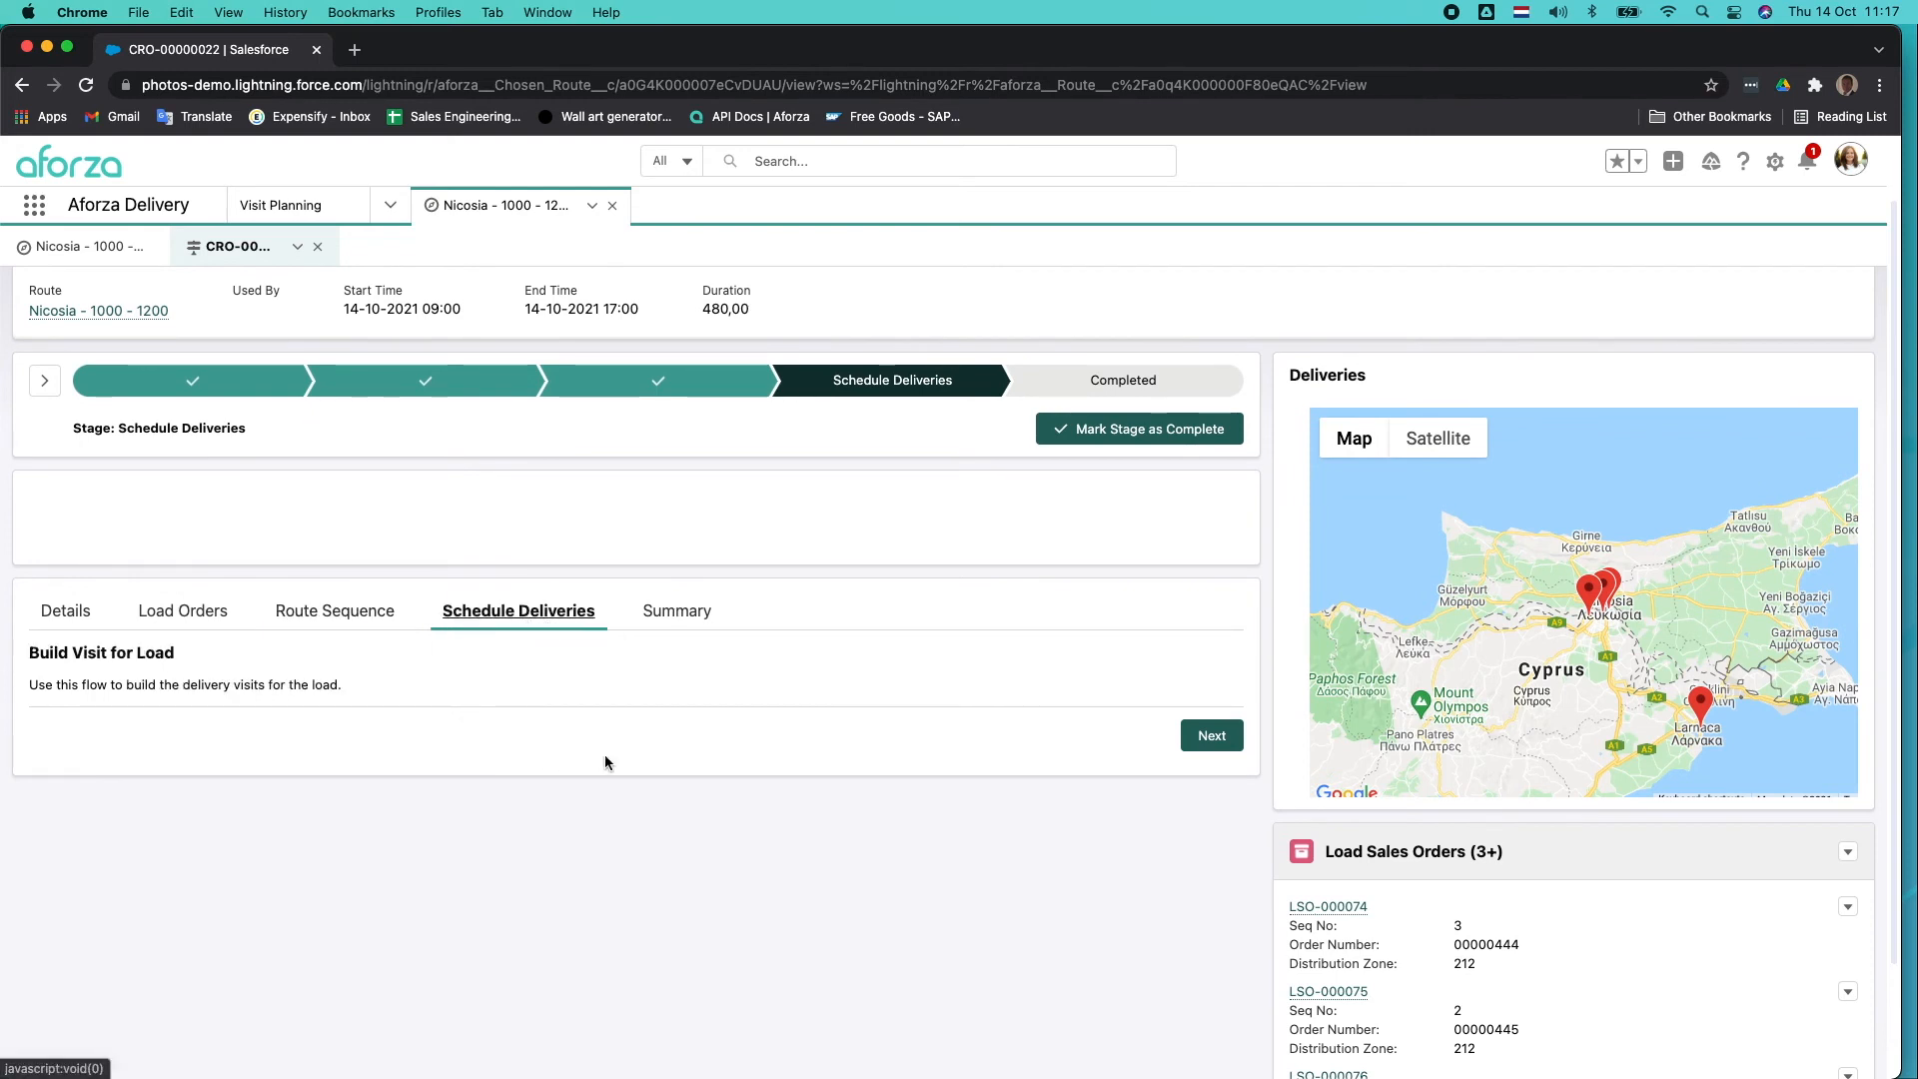
pyautogui.scroll(-1, 891, 736)
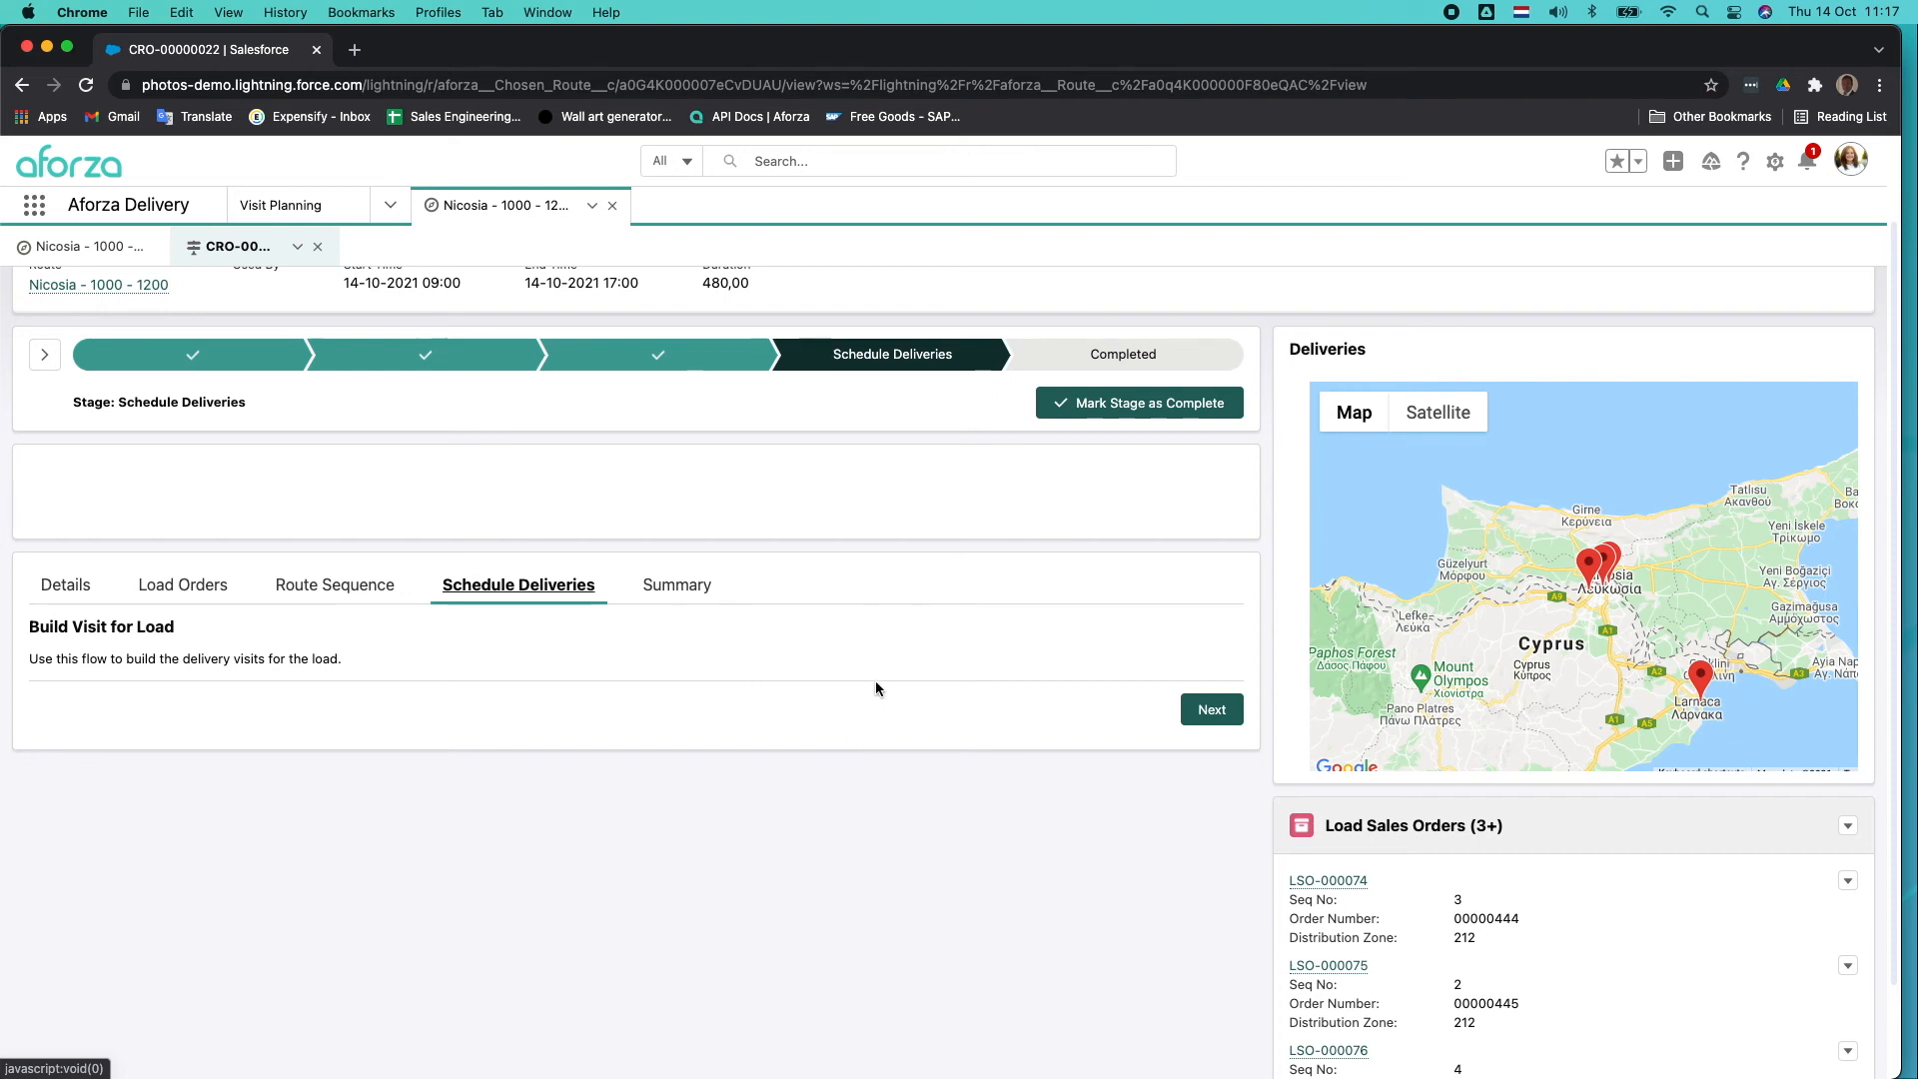
pyautogui.click(1215, 713)
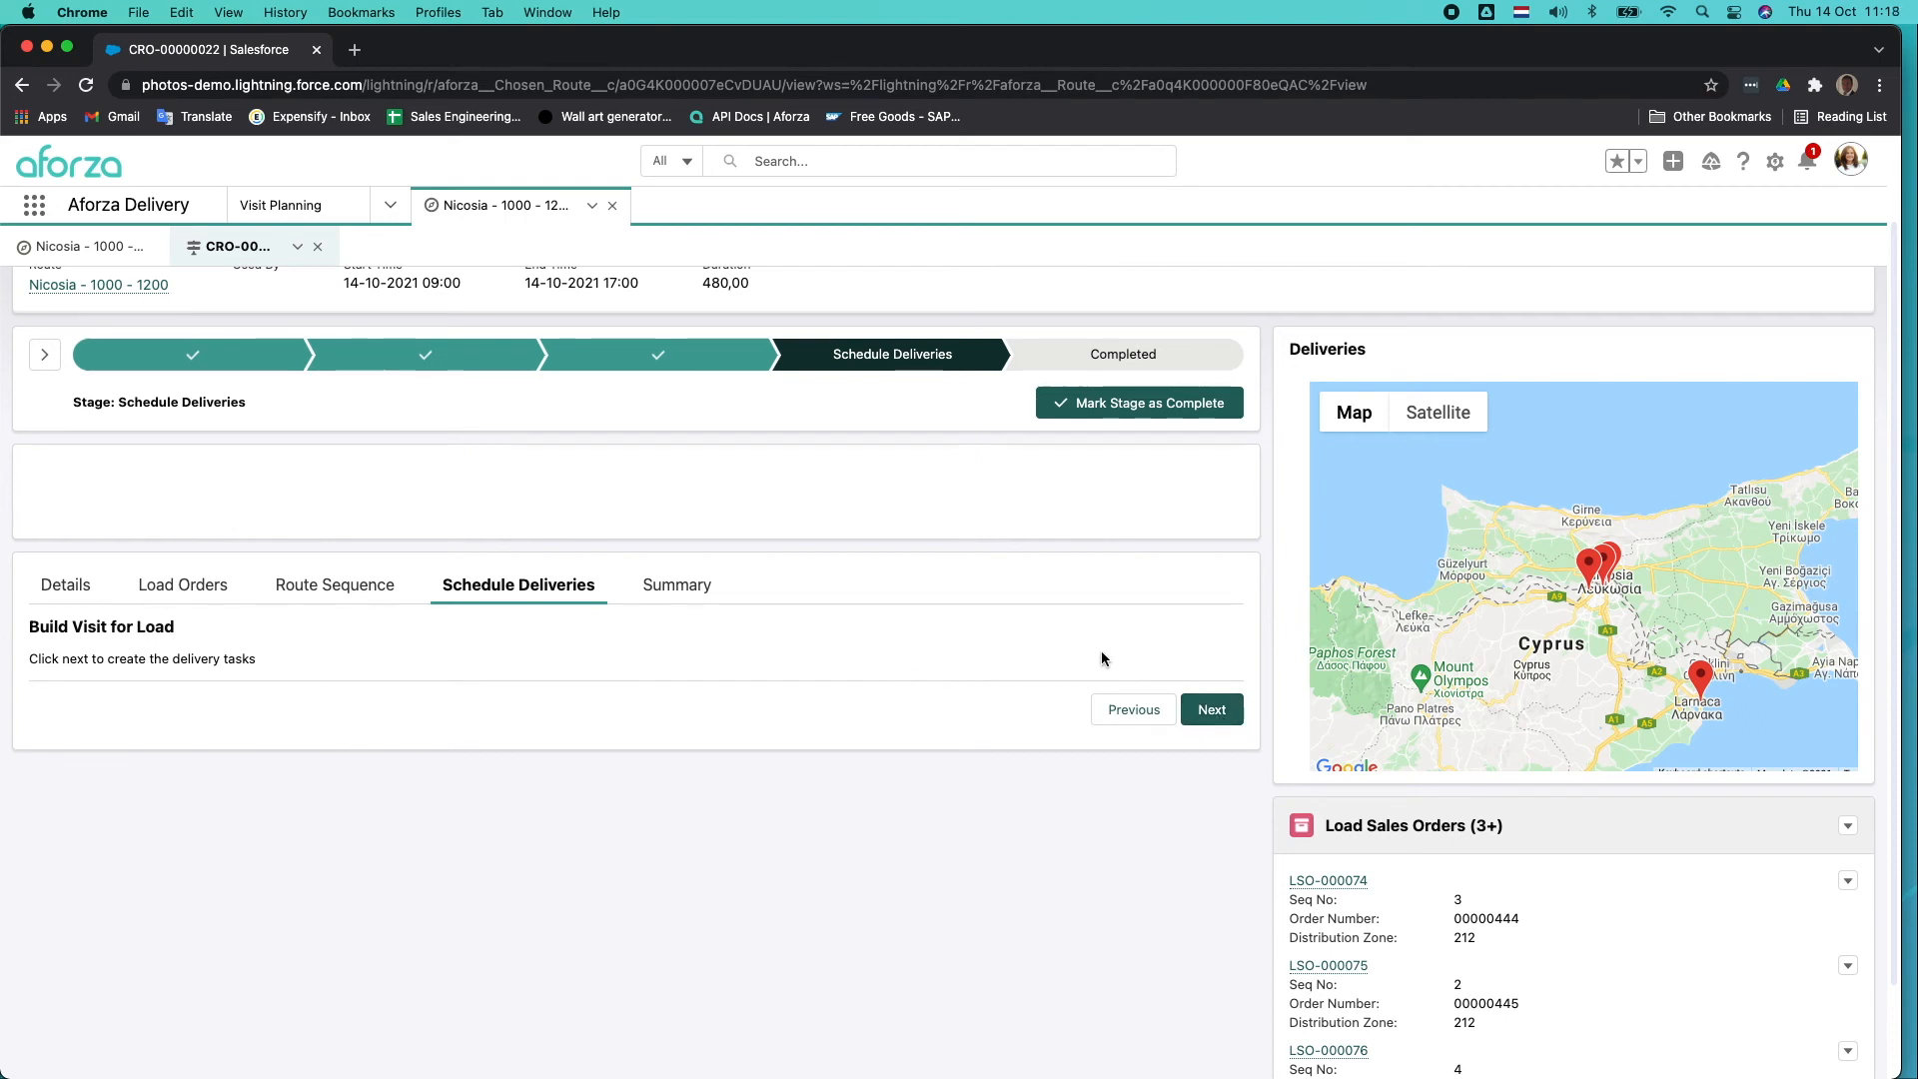
pyautogui.click(1207, 718)
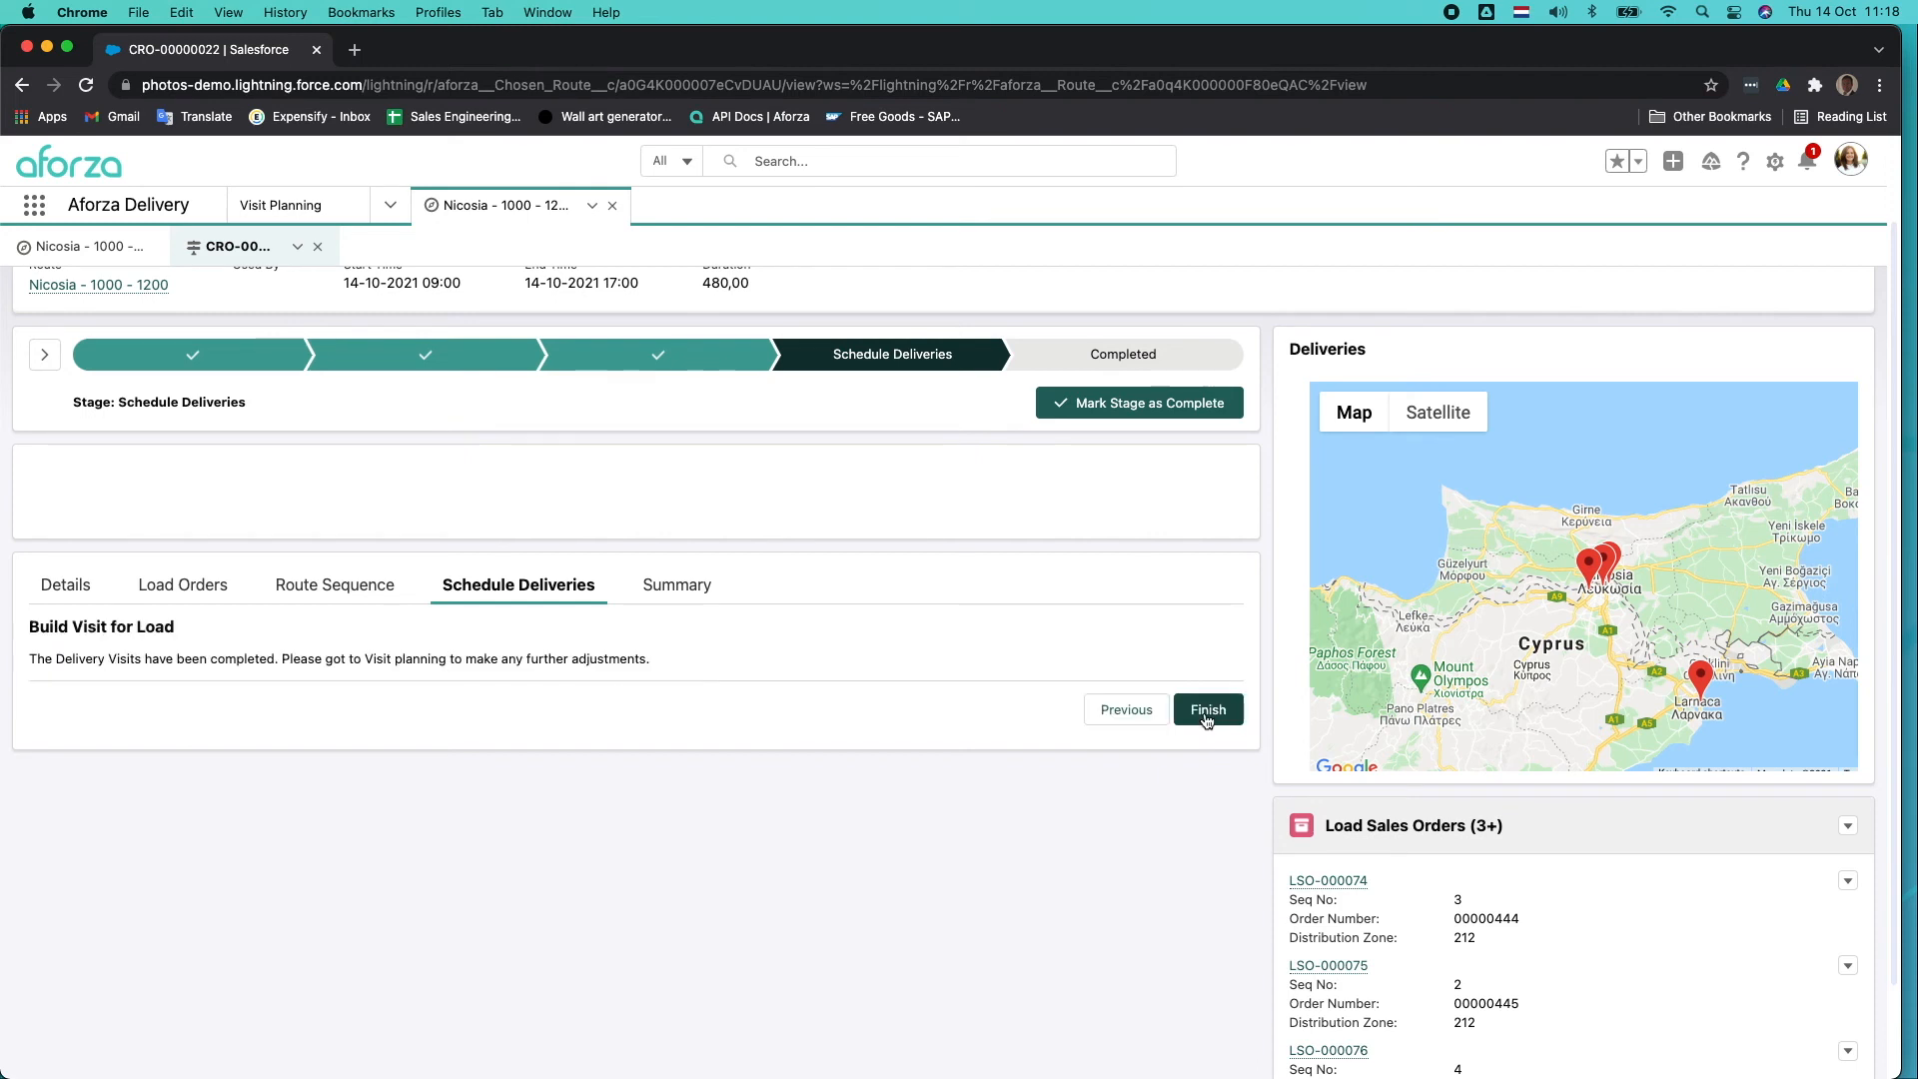
pyautogui.click(1207, 711)
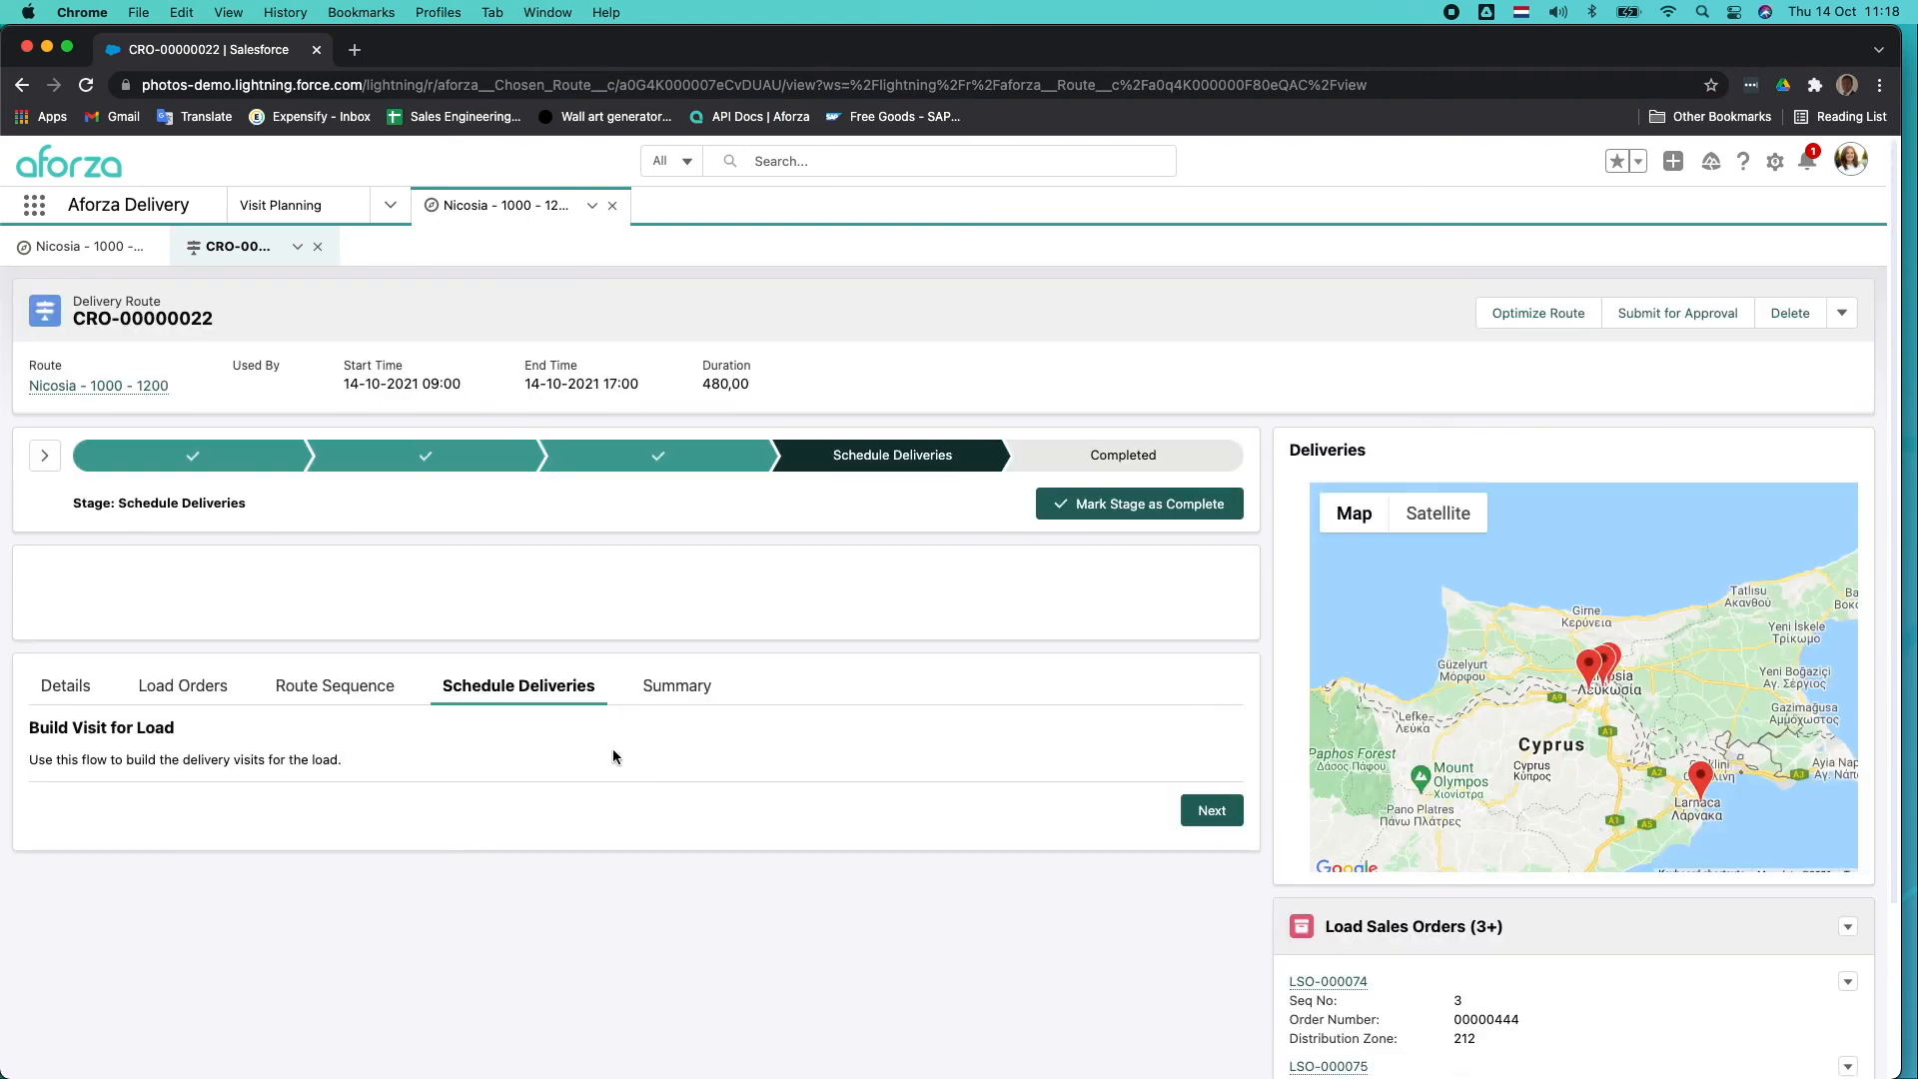
# Review the load sales orders' sequence numbers and the created visits in the delivery route's summary.
pyautogui.scroll(-1, 751, 731)
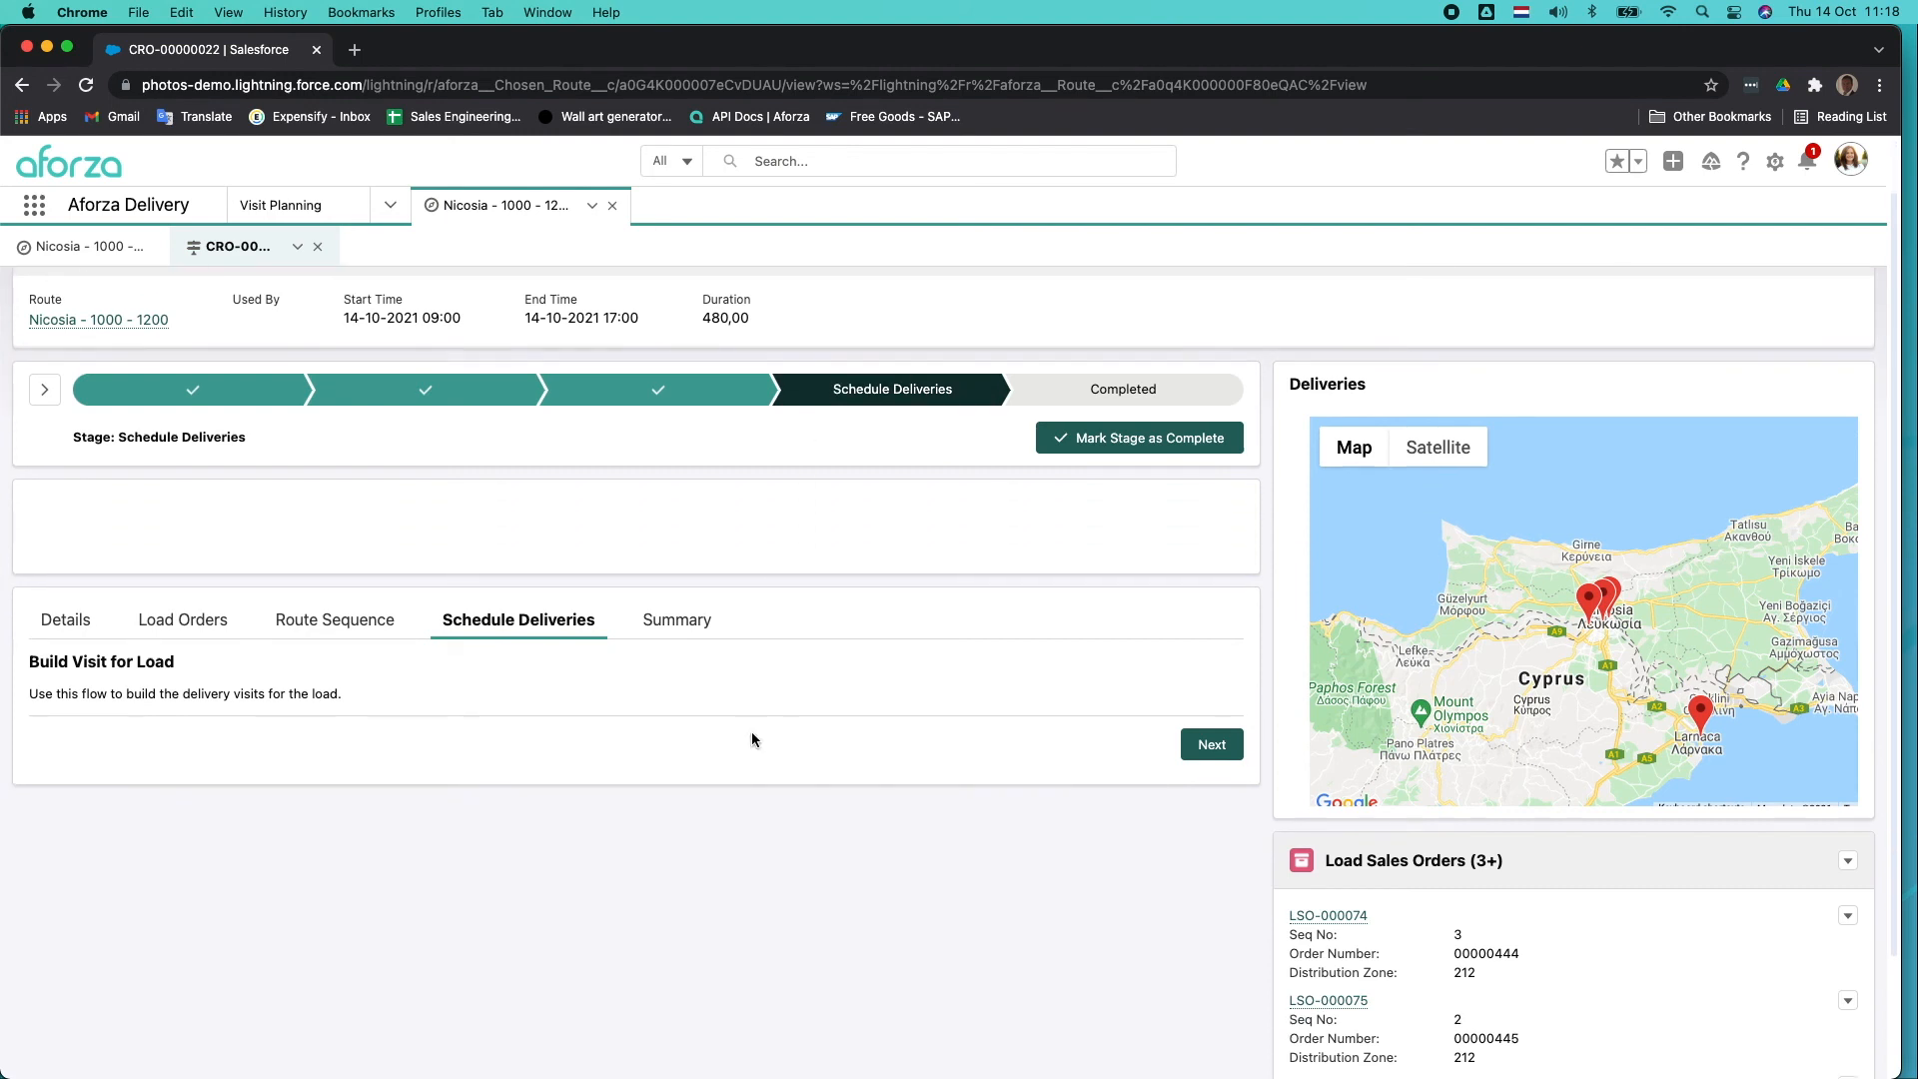
pyautogui.click(689, 622)
pyautogui.scroll(-3, 827, 668)
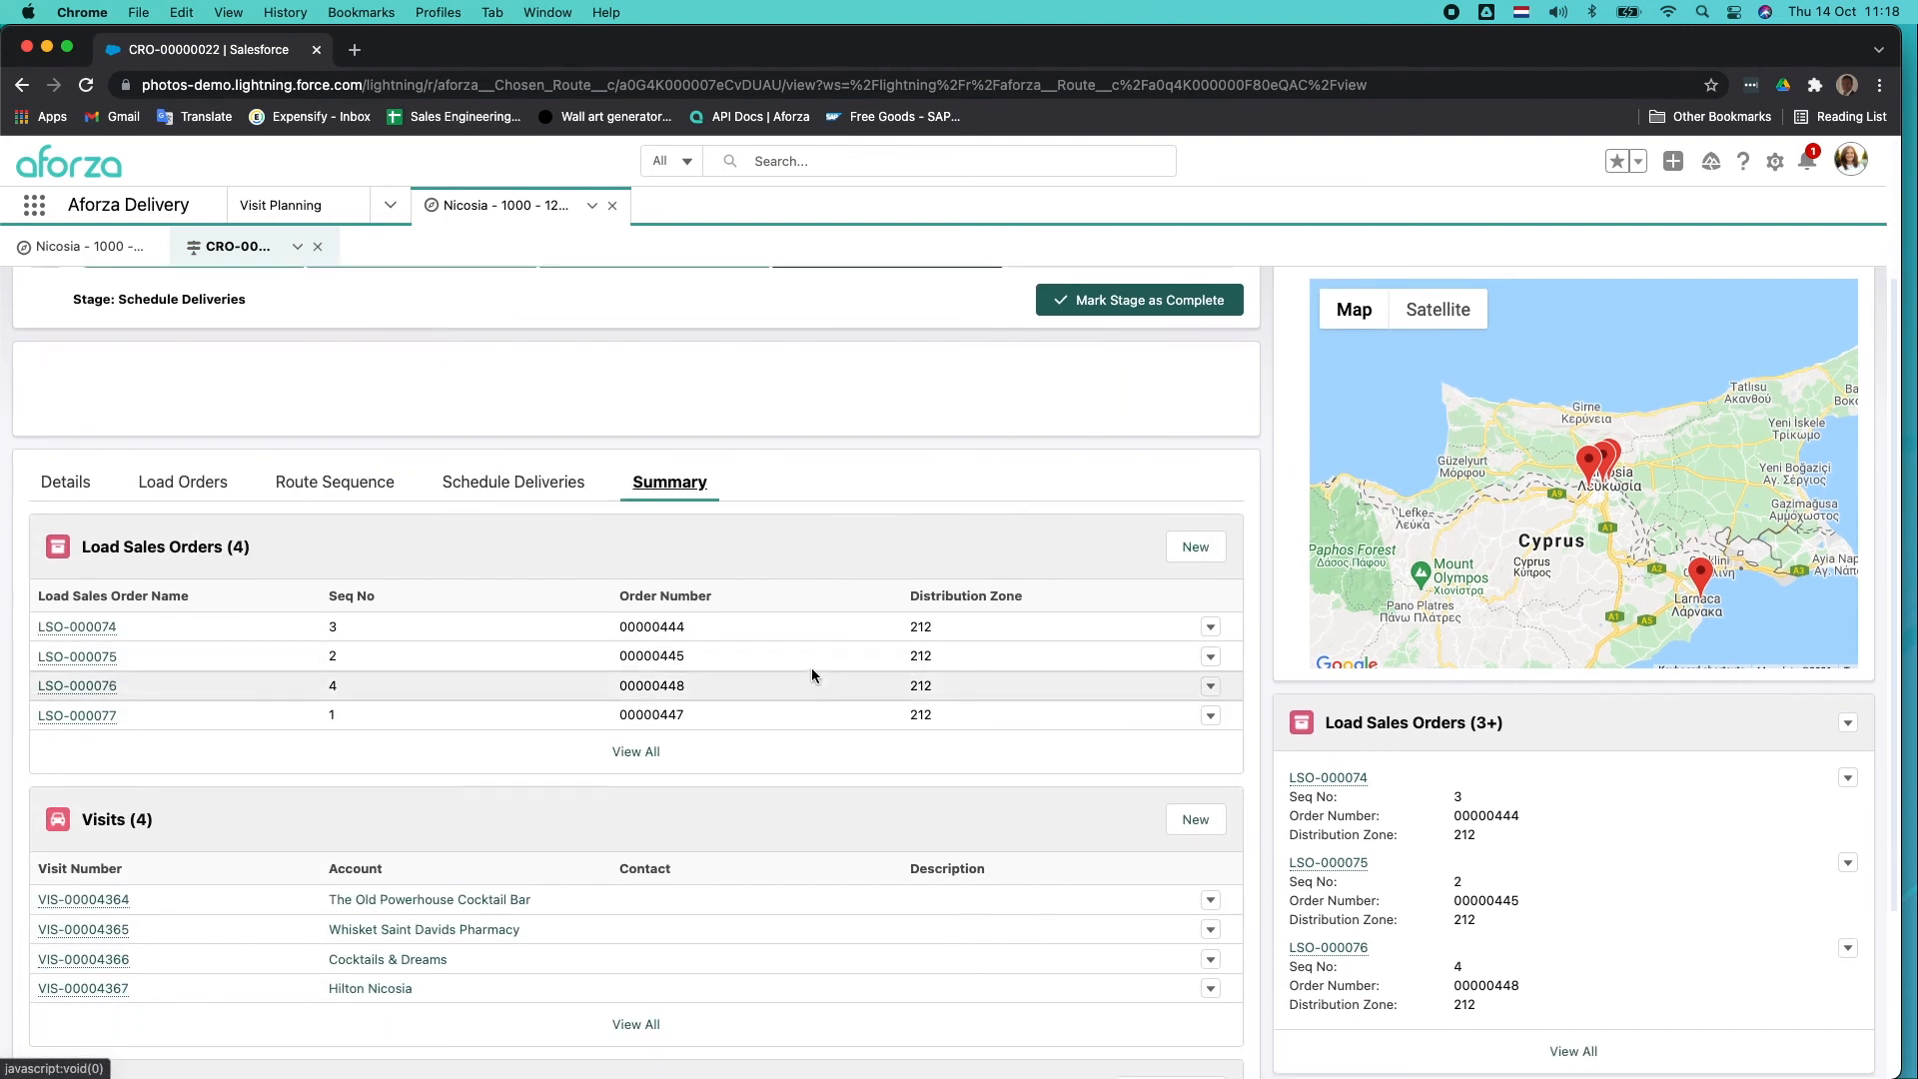
pyautogui.scroll(-1, 162, 656)
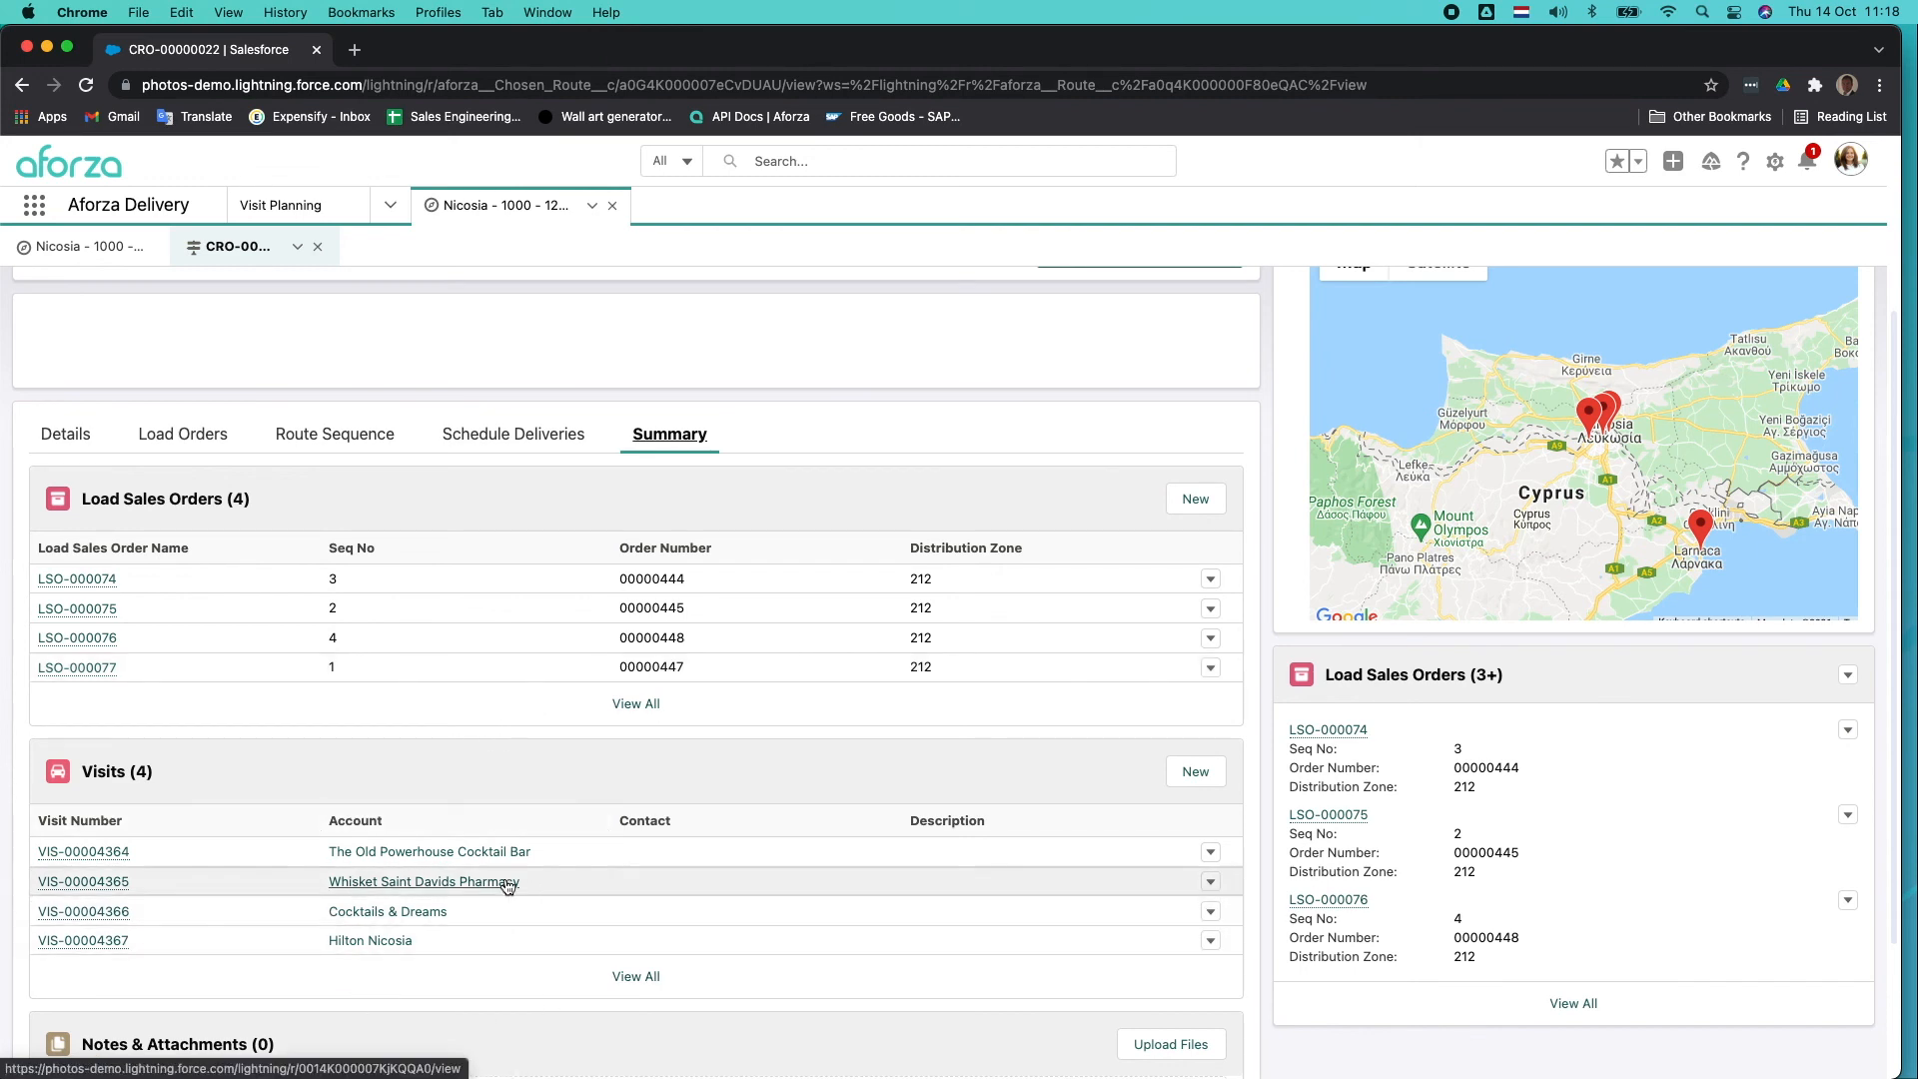
# Show the Visit Planning agenda and check the tasks of the Whisket Saint Davids Pharmacy visit.
pyautogui.click(302, 211)
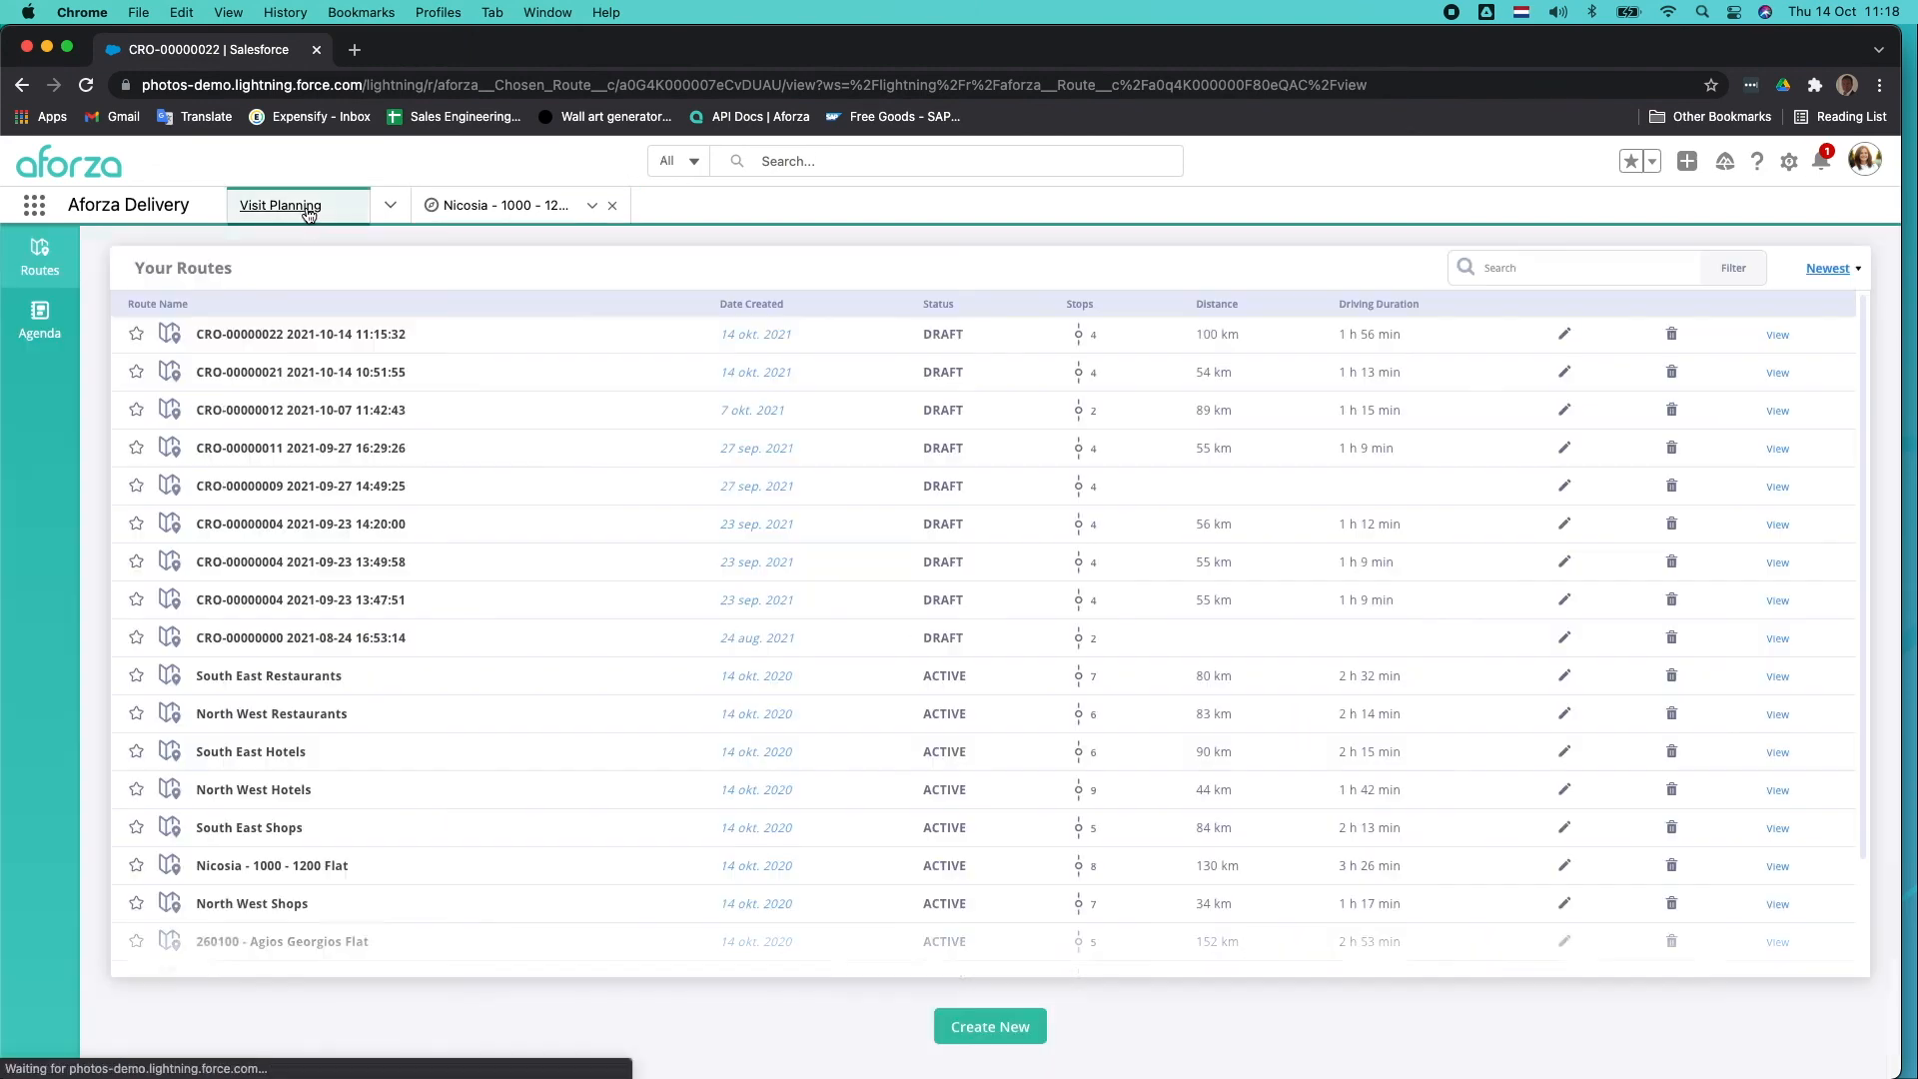
pyautogui.click(40, 324)
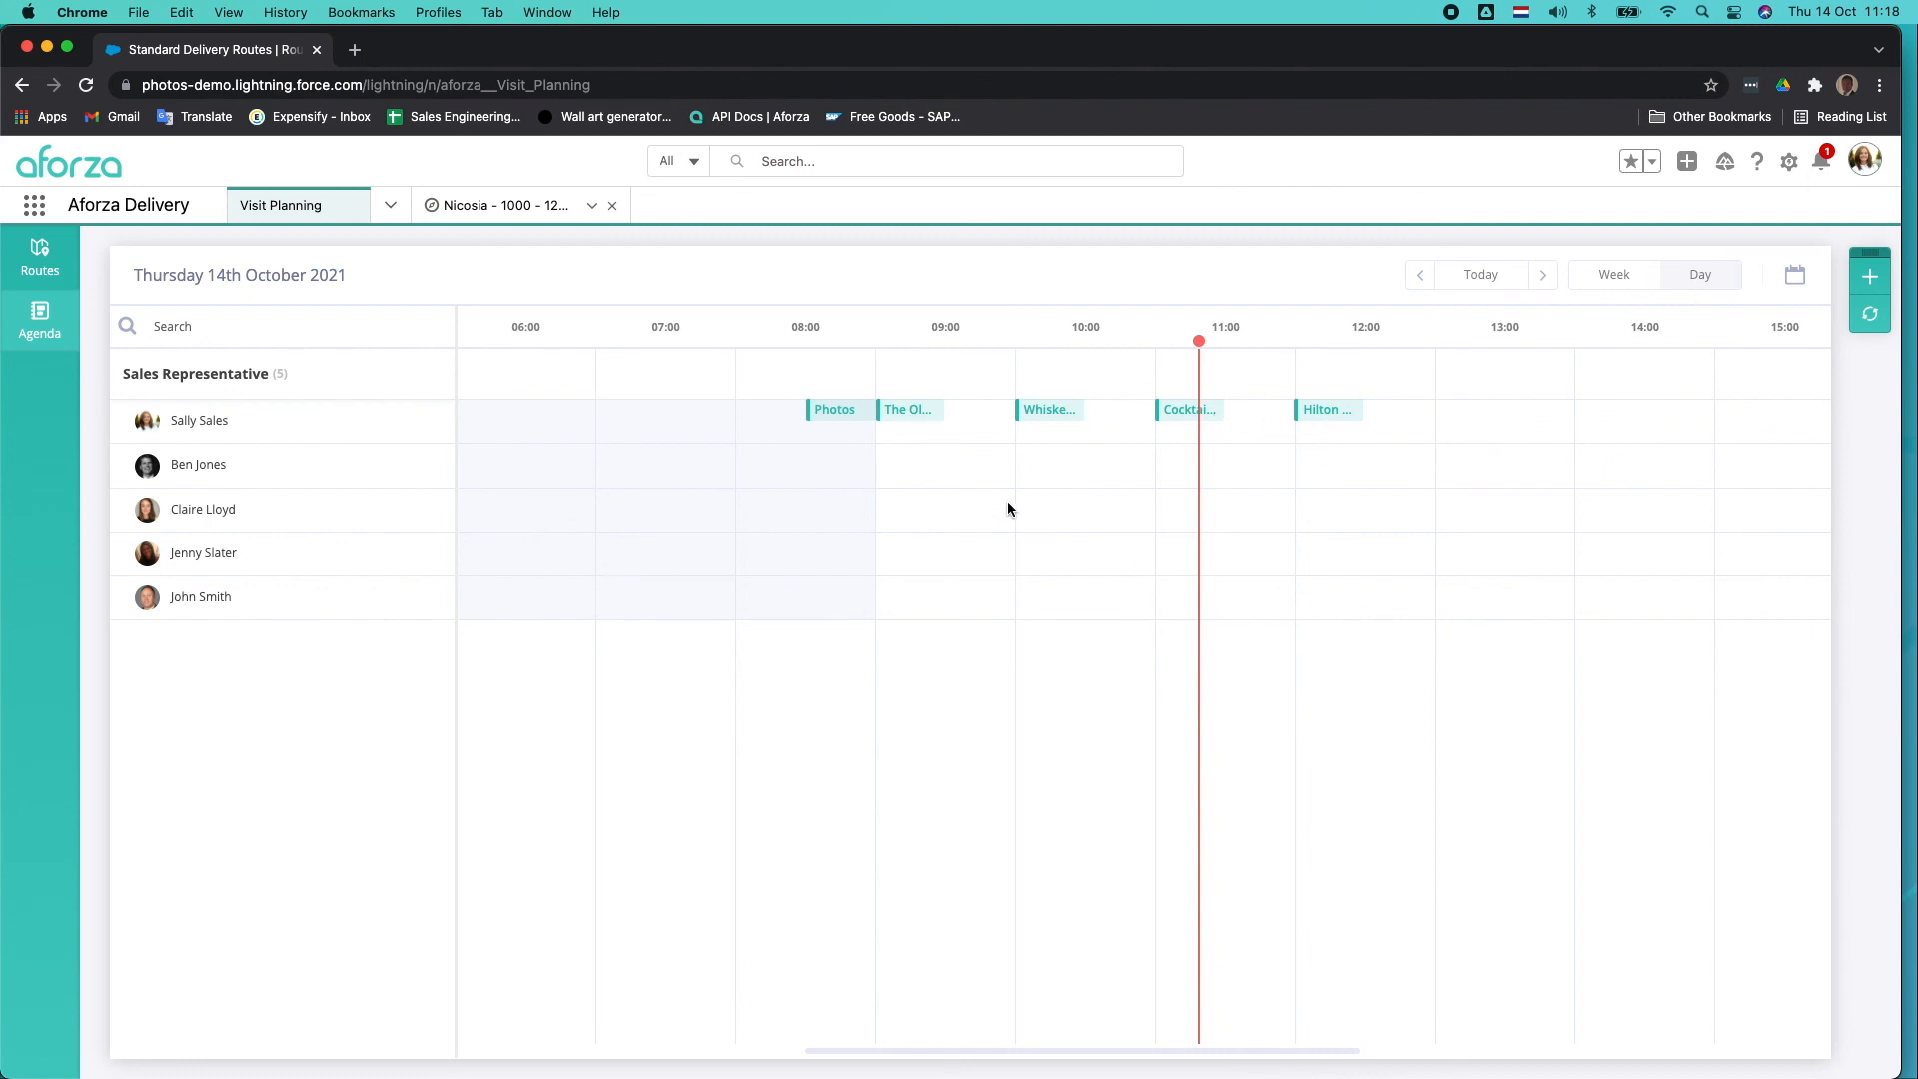
pyautogui.click(1055, 411)
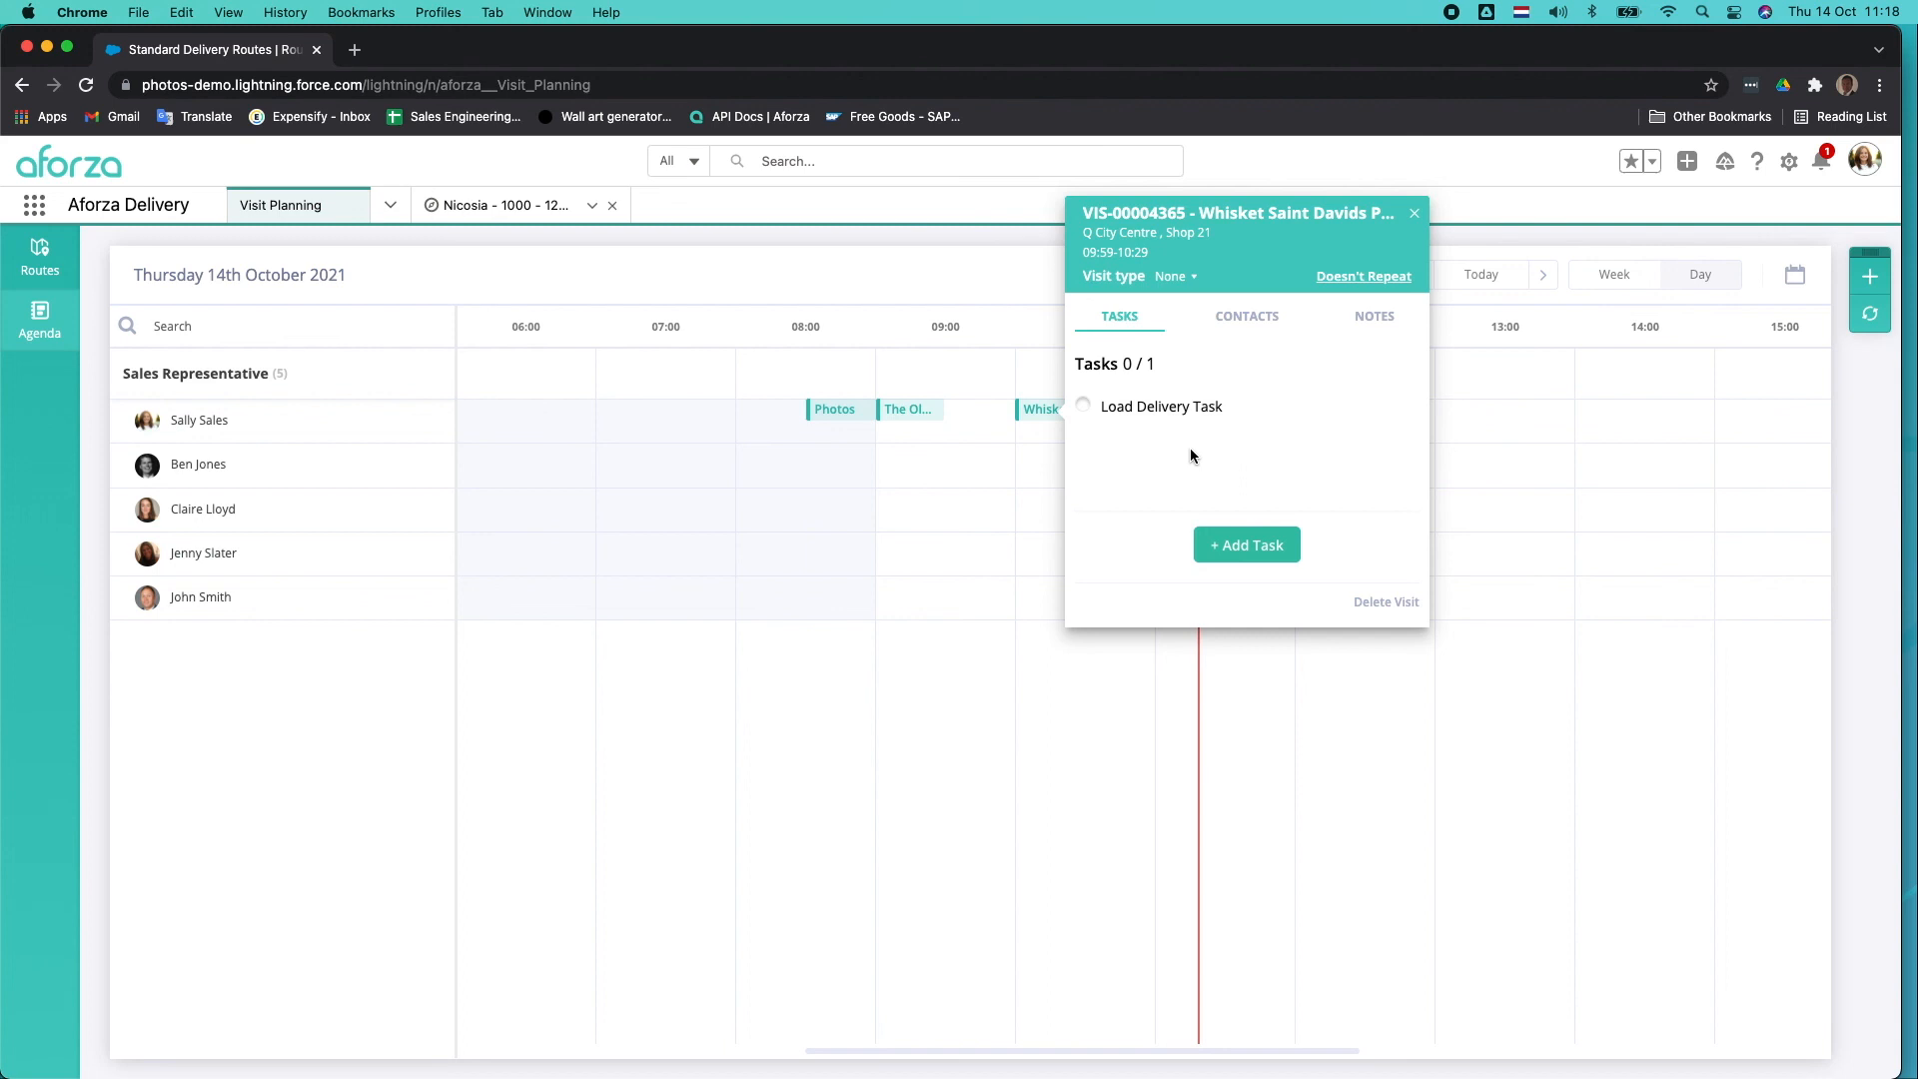
pyautogui.click(1413, 213)
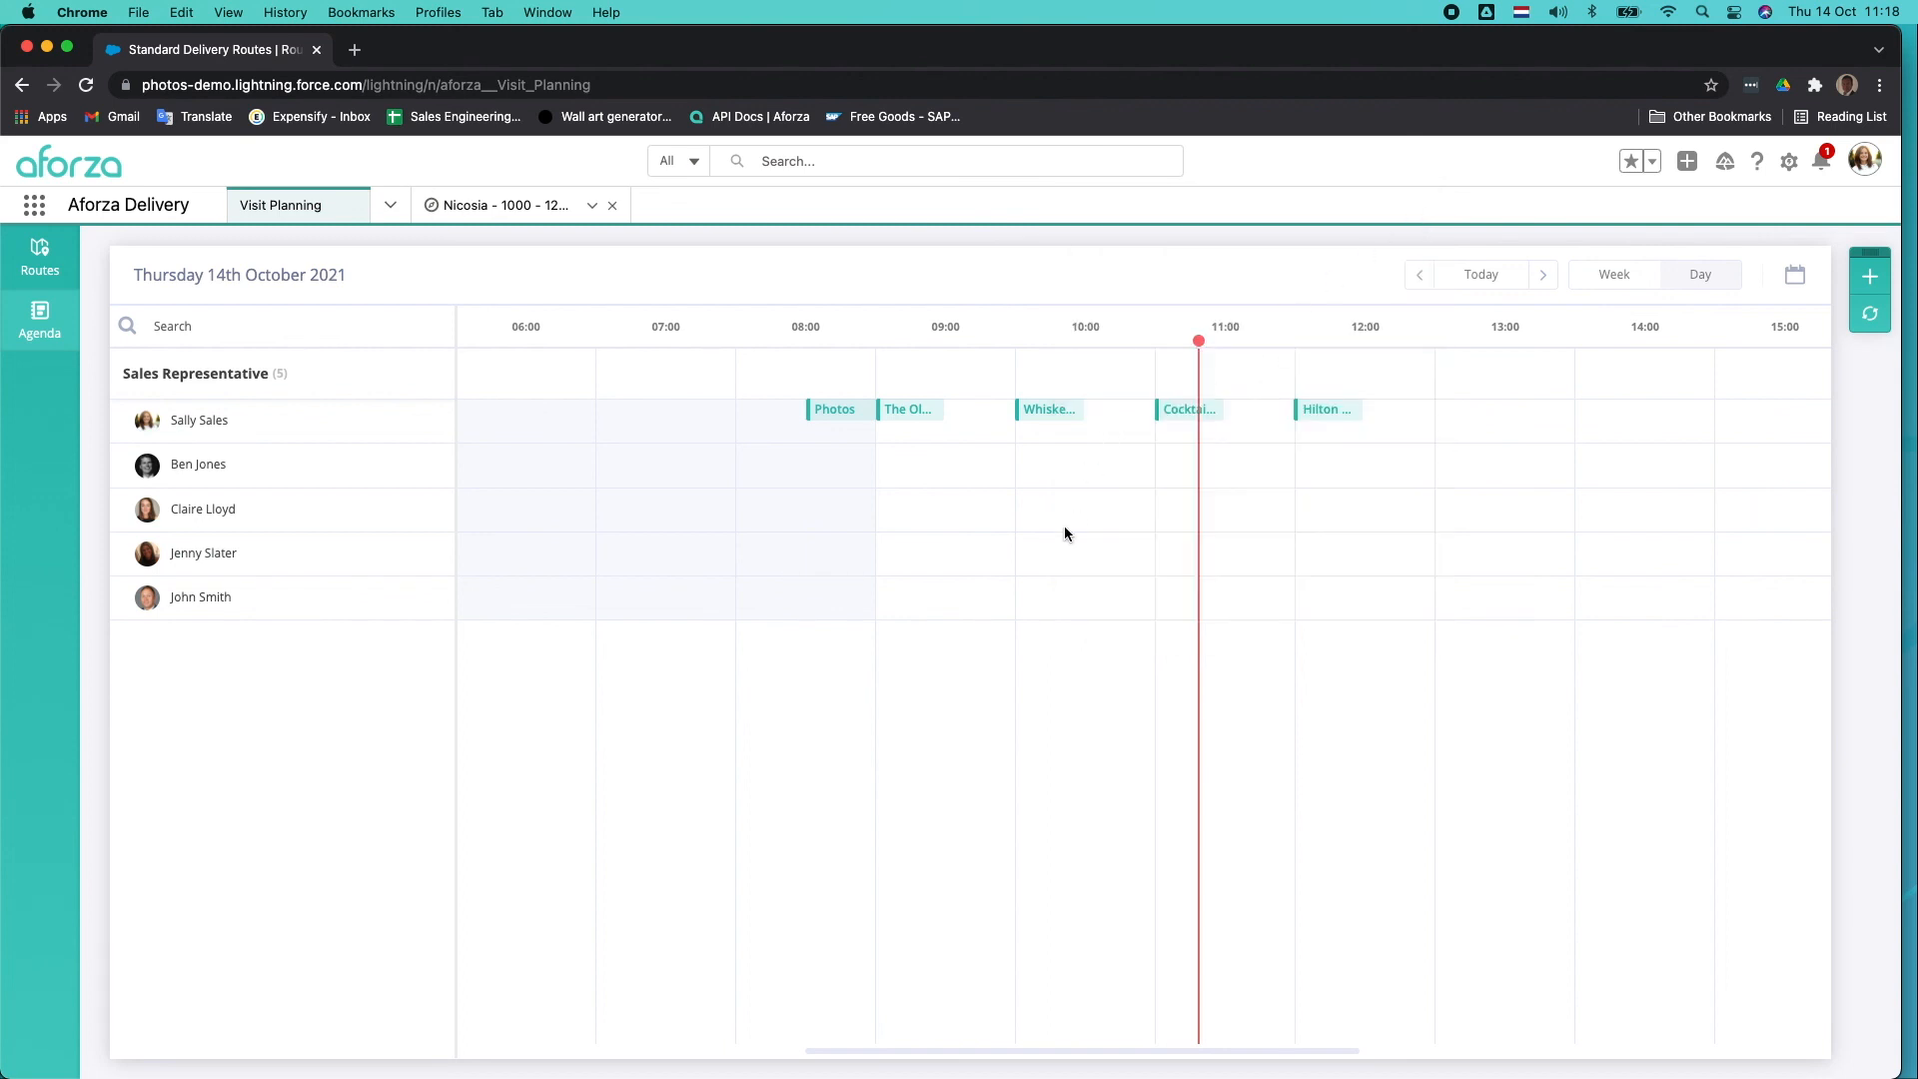
# Look through the day's scheduled visits on the agenda and check the tasks of the Start of Day Photos visit.
pyautogui.hscroll(5, 1005, 496)
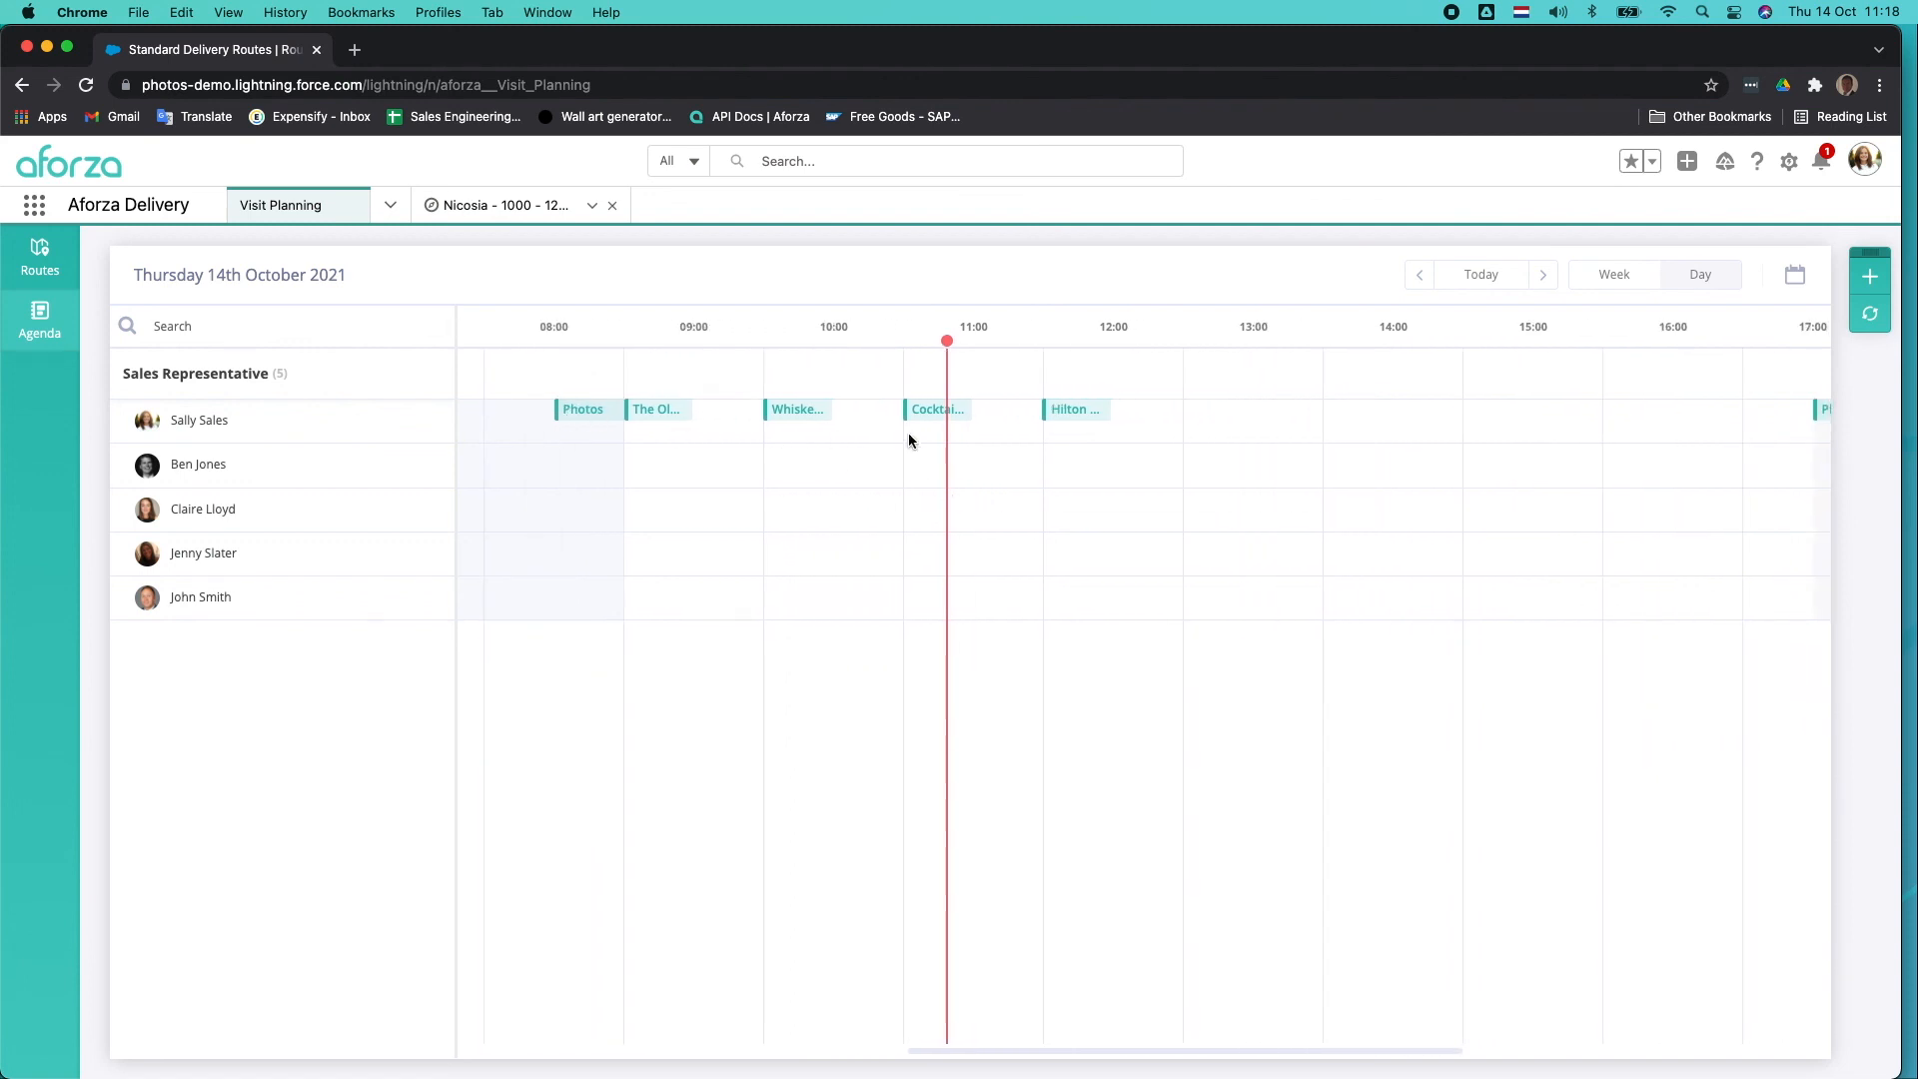
pyautogui.hscroll(2, 908, 441)
pyautogui.hscroll(-1, 515, 420)
pyautogui.click(512, 412)
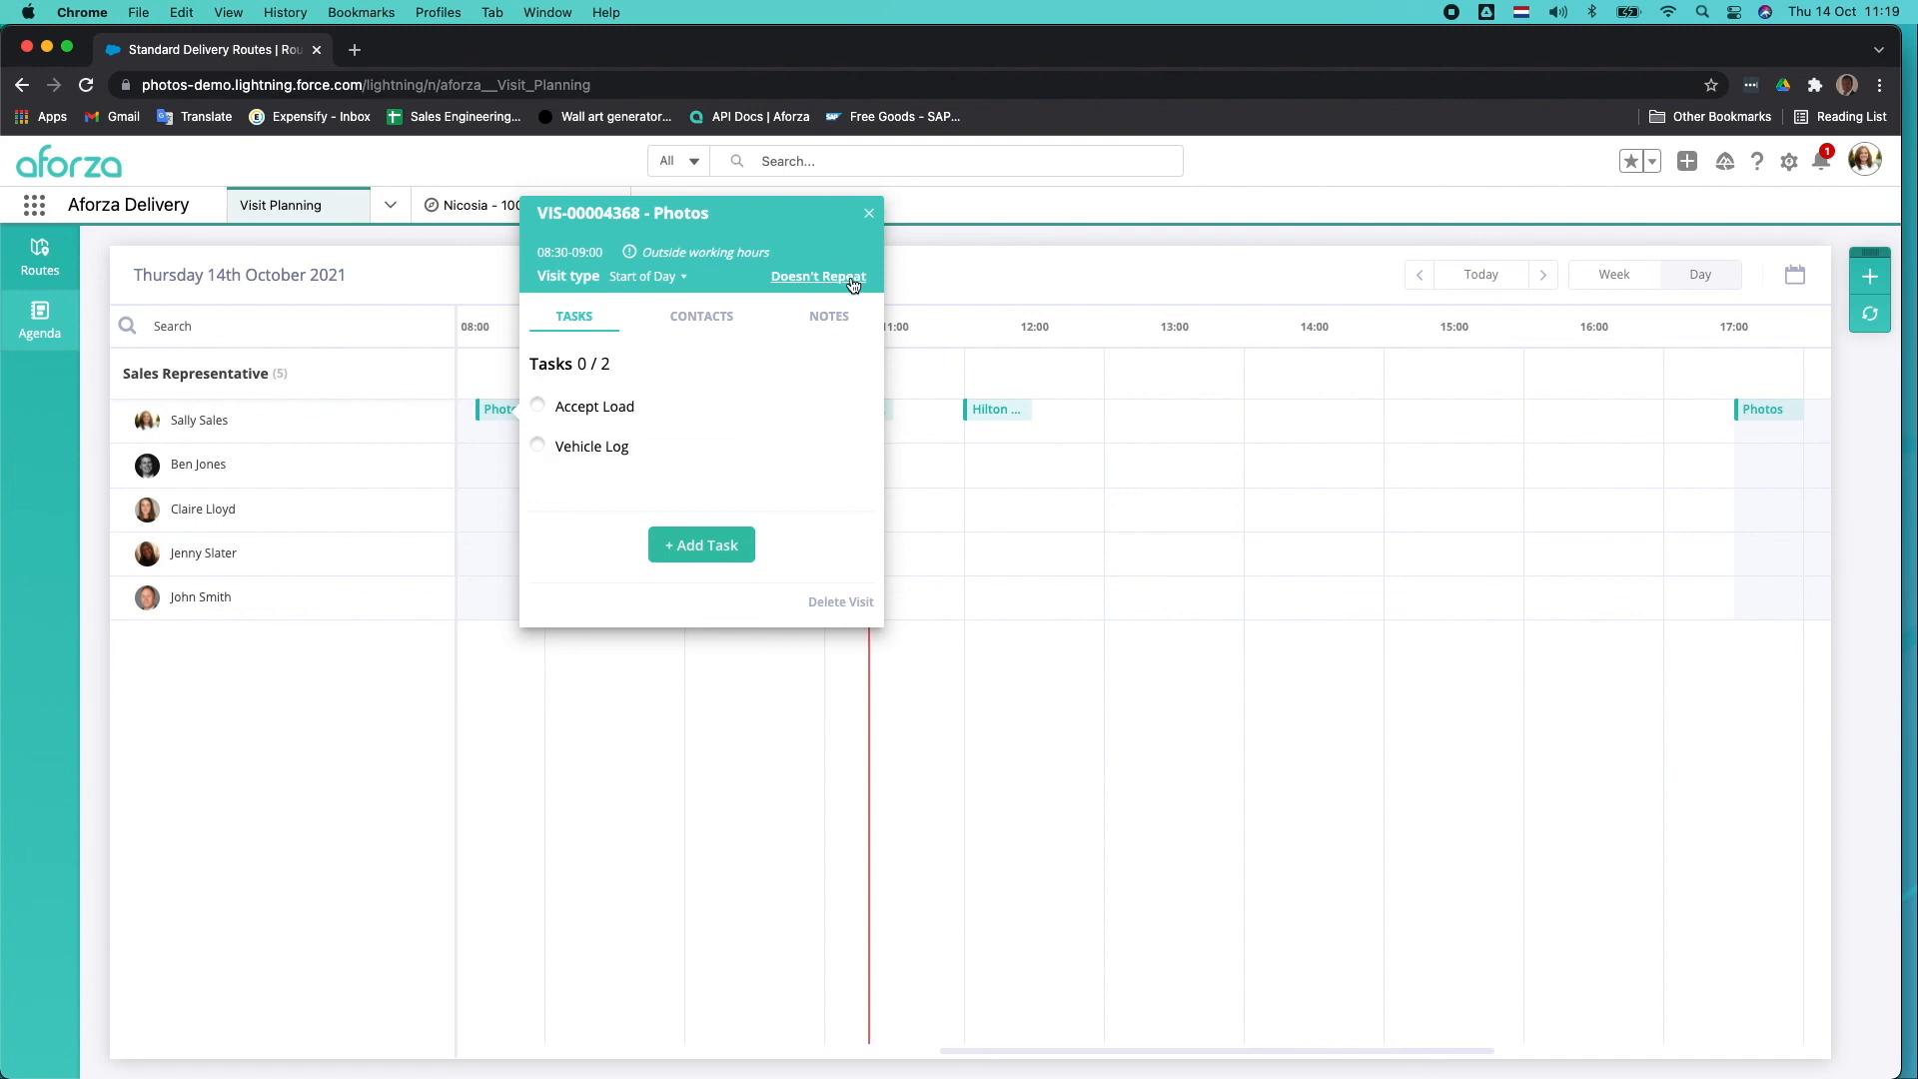
pyautogui.click(868, 213)
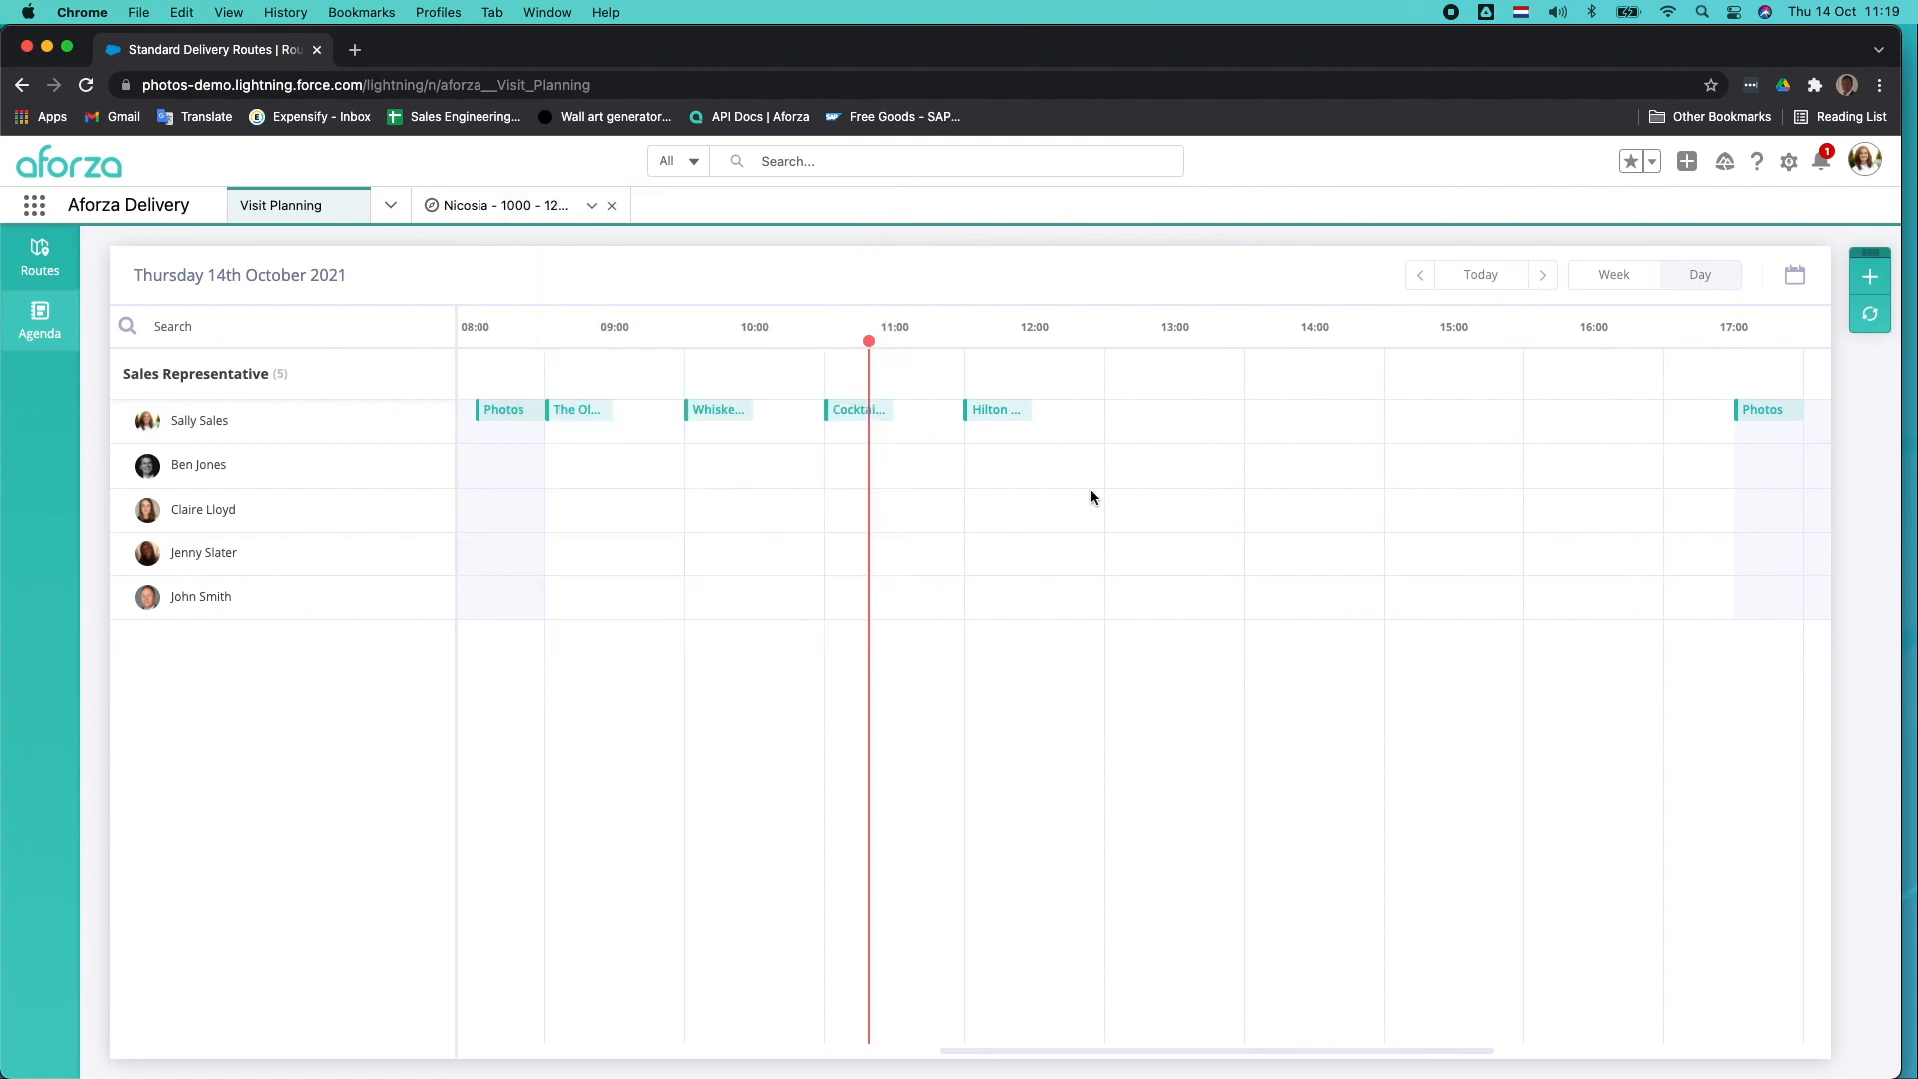
pyautogui.hscroll(-1, 1090, 489)
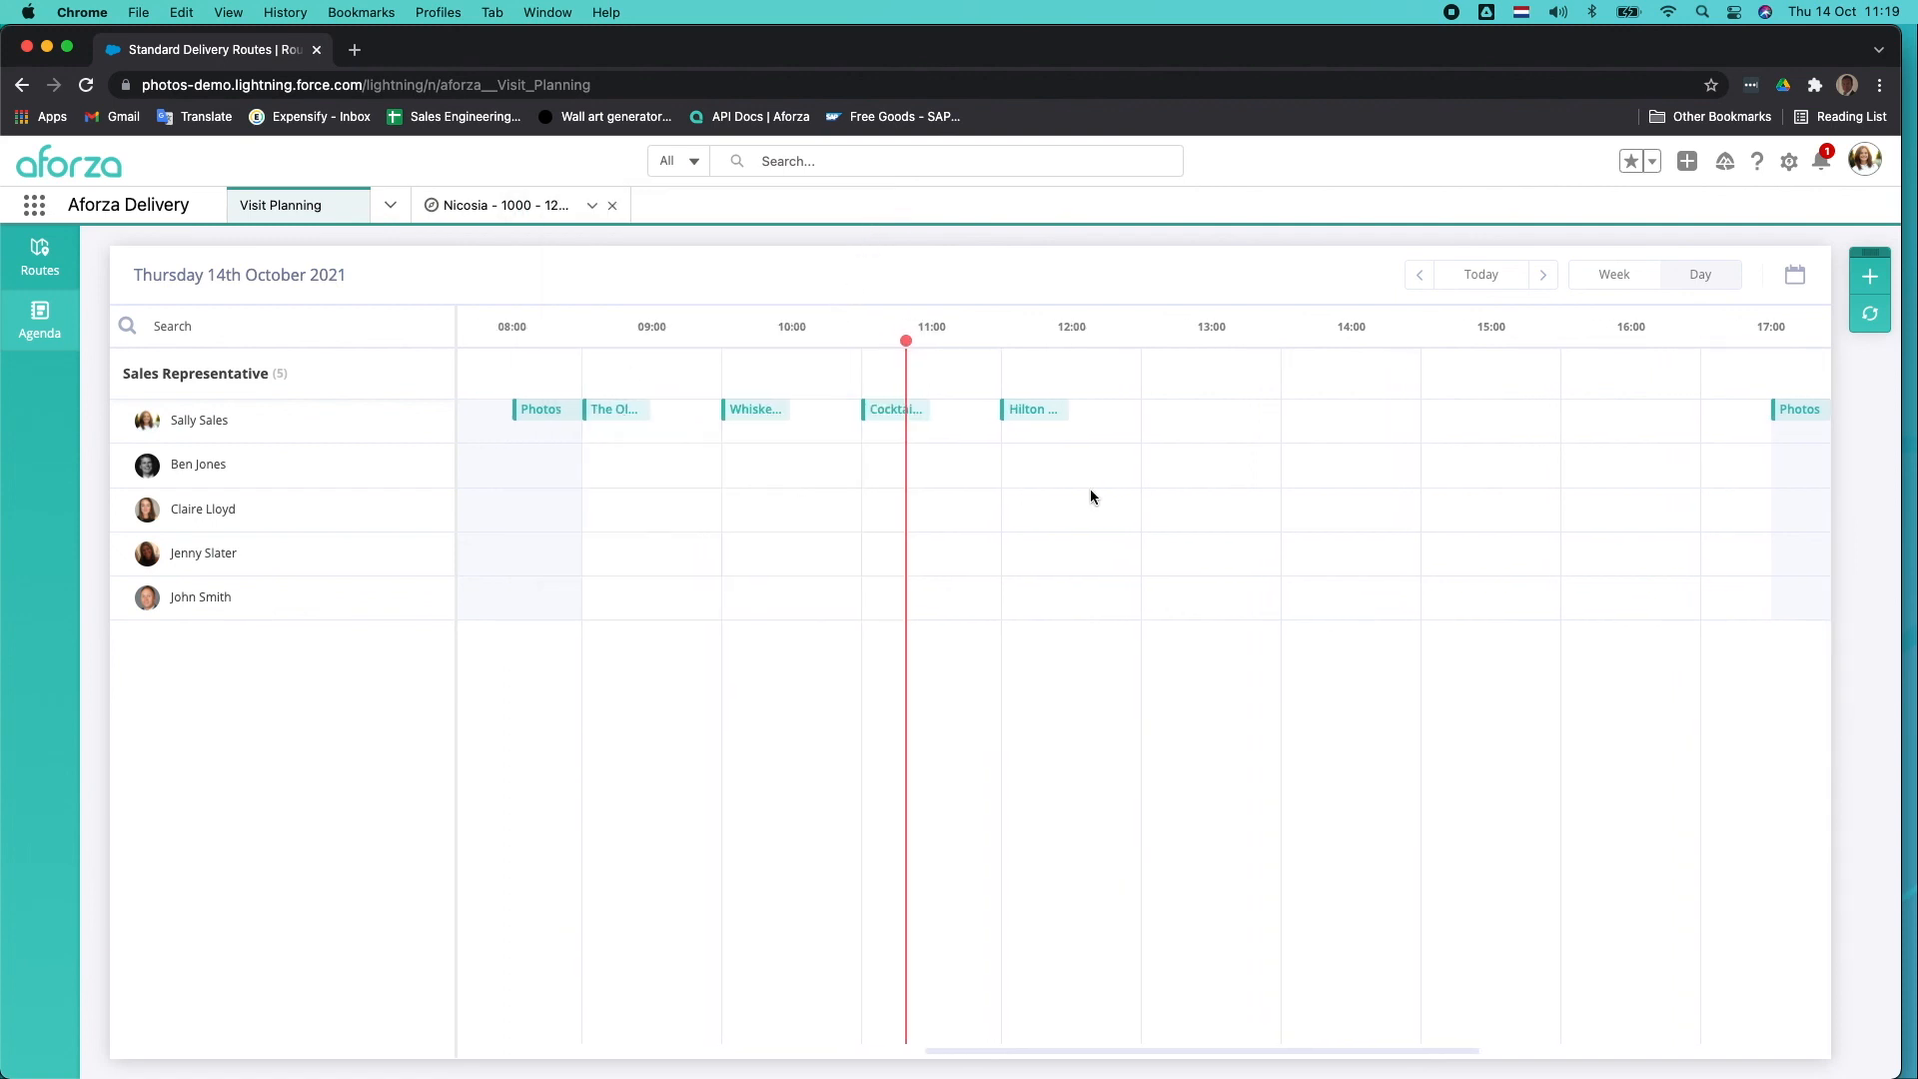